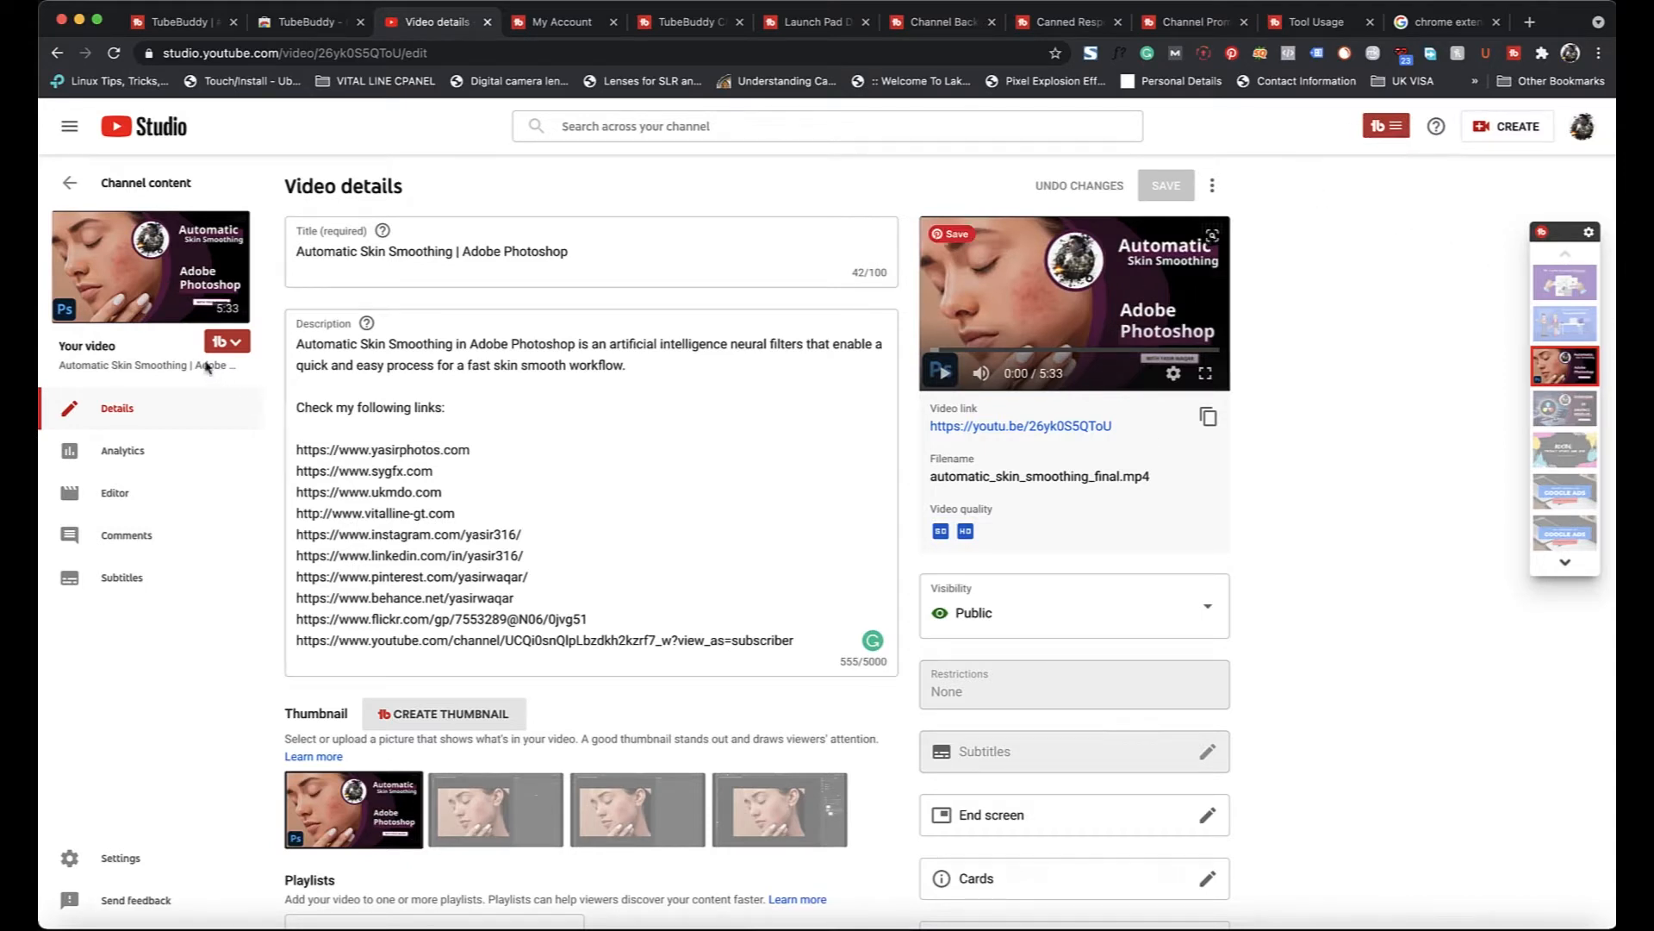
Look over the TubeBuddy tools offered for the video and the extension's main menu.
click(229, 345)
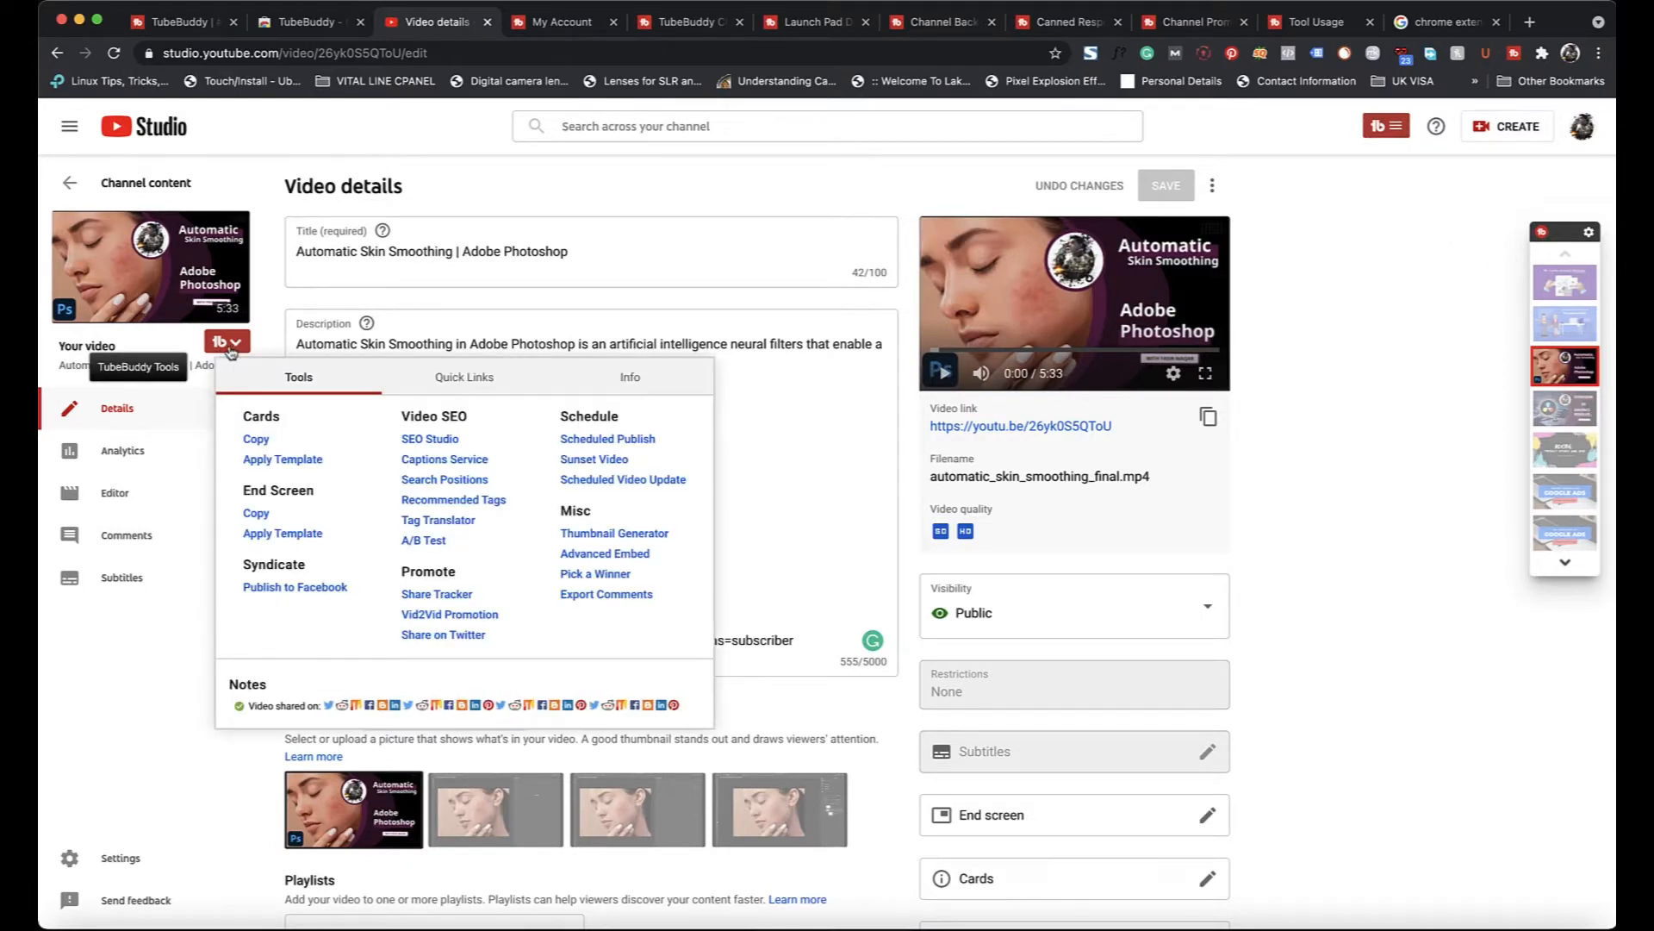
click(1389, 127)
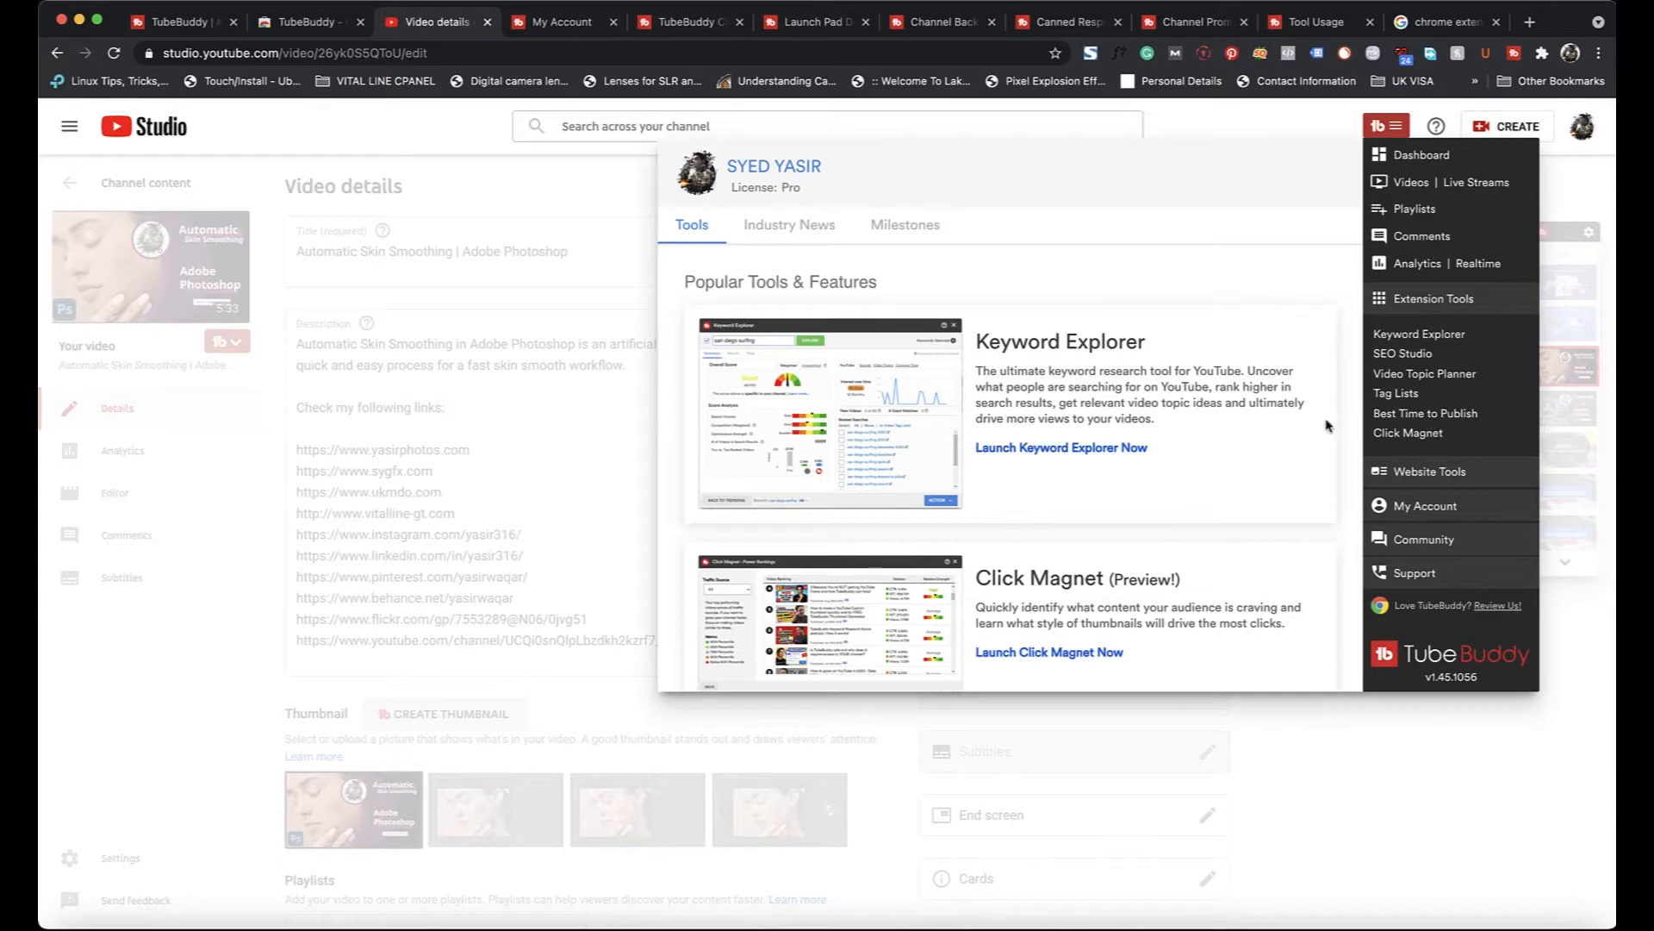
click(1123, 749)
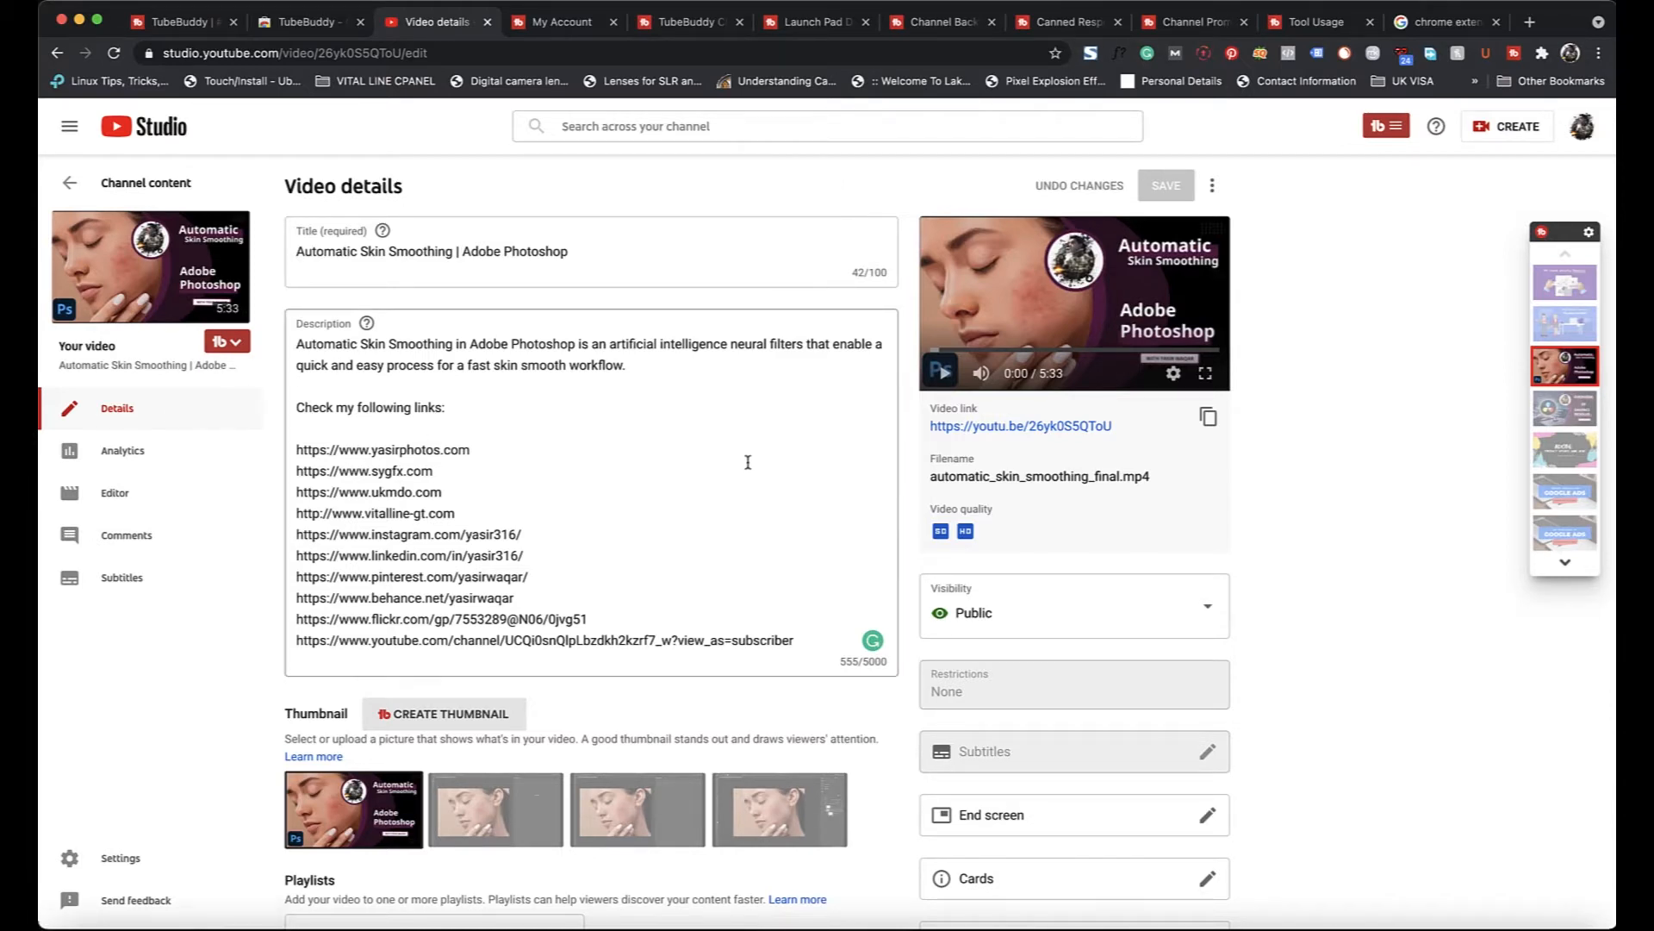
click(235, 346)
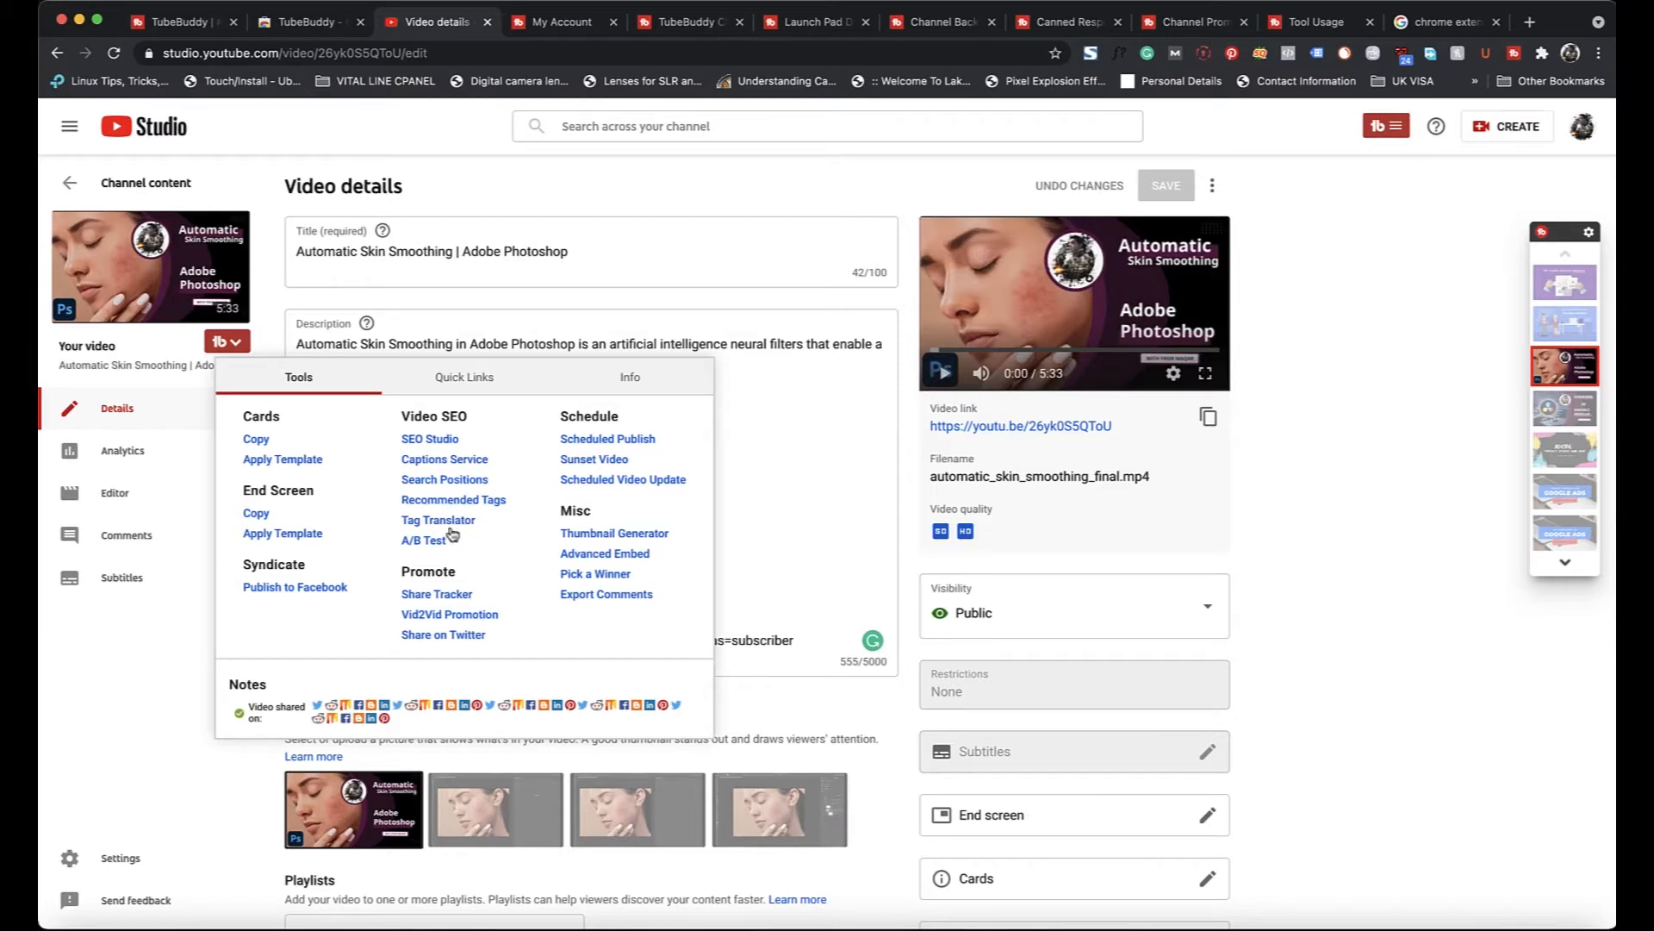
click(813, 408)
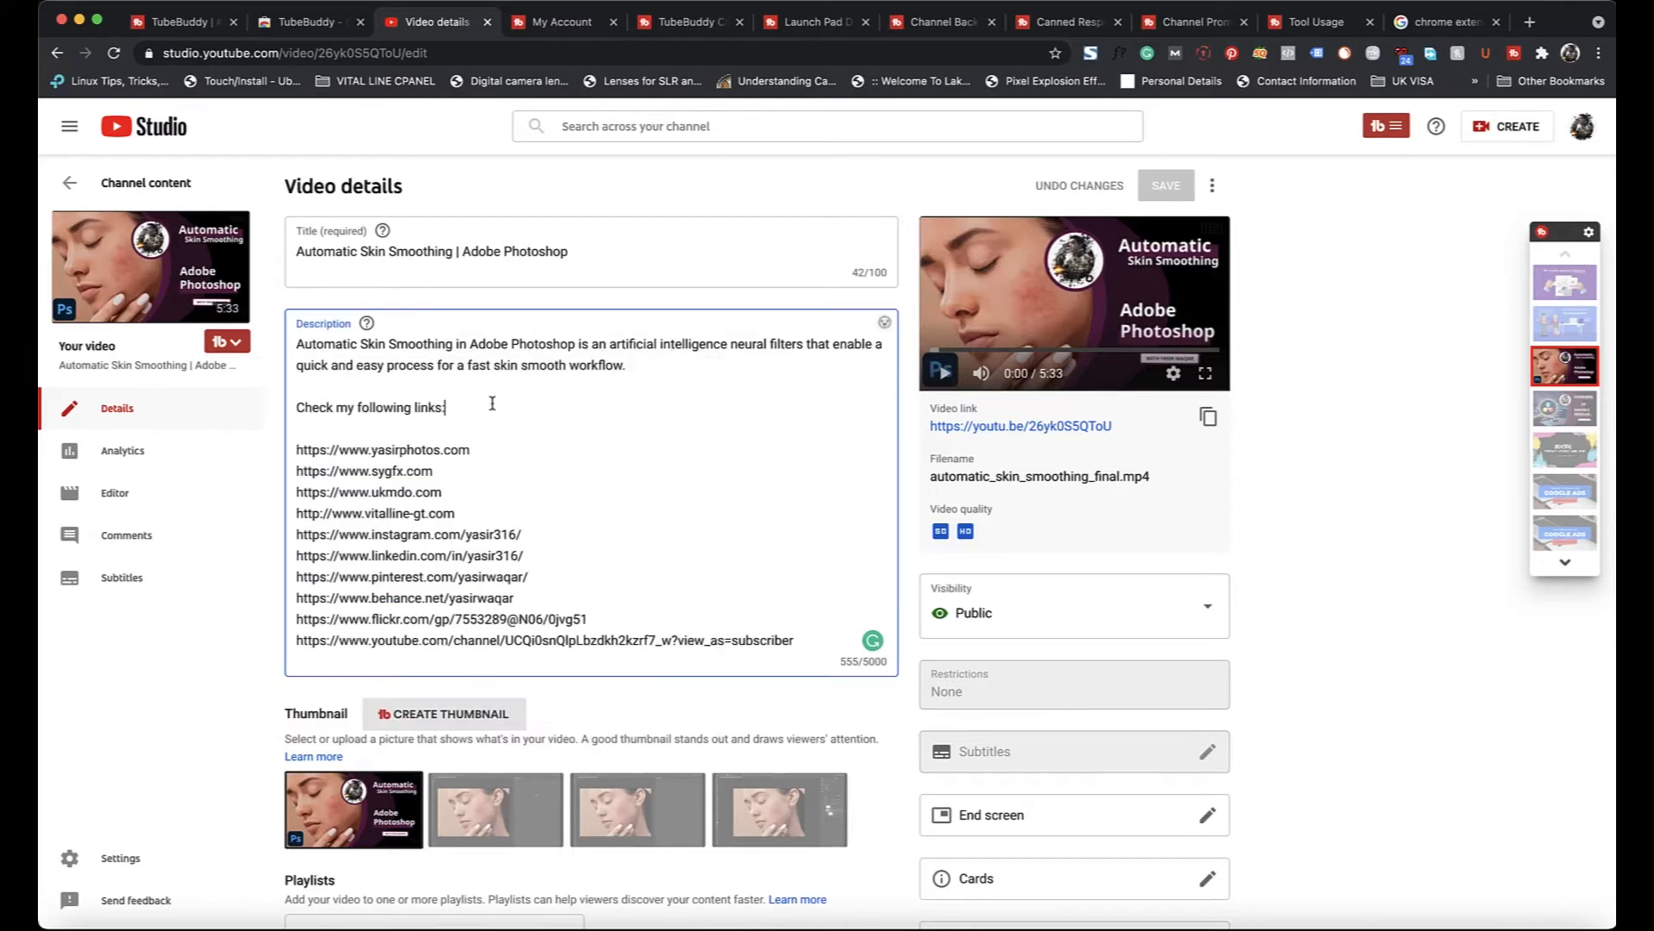
Examine the video's description, thumbnail options, playlist, Best Practices and Demonetization Audit sections.
scroll(694, 461, down, 2)
scroll(694, 461, up, 2)
scroll(638, 451, down, 2)
scroll(586, 431, up, 2)
scroll(446, 584, down, 3)
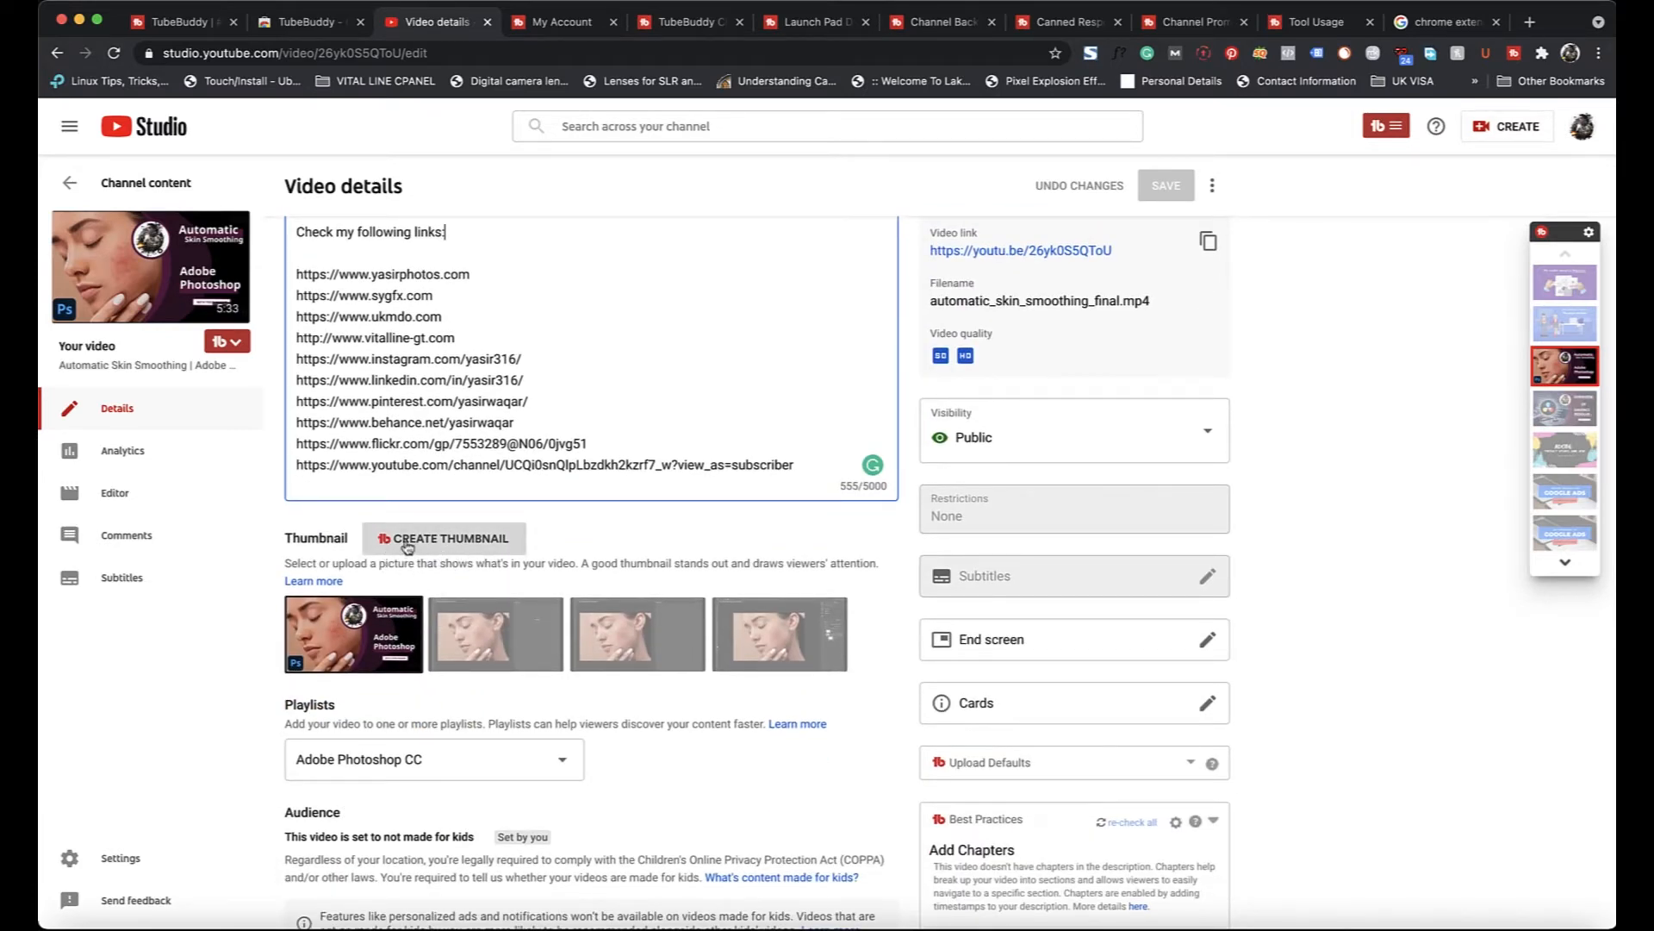
scroll(474, 506, up, 3)
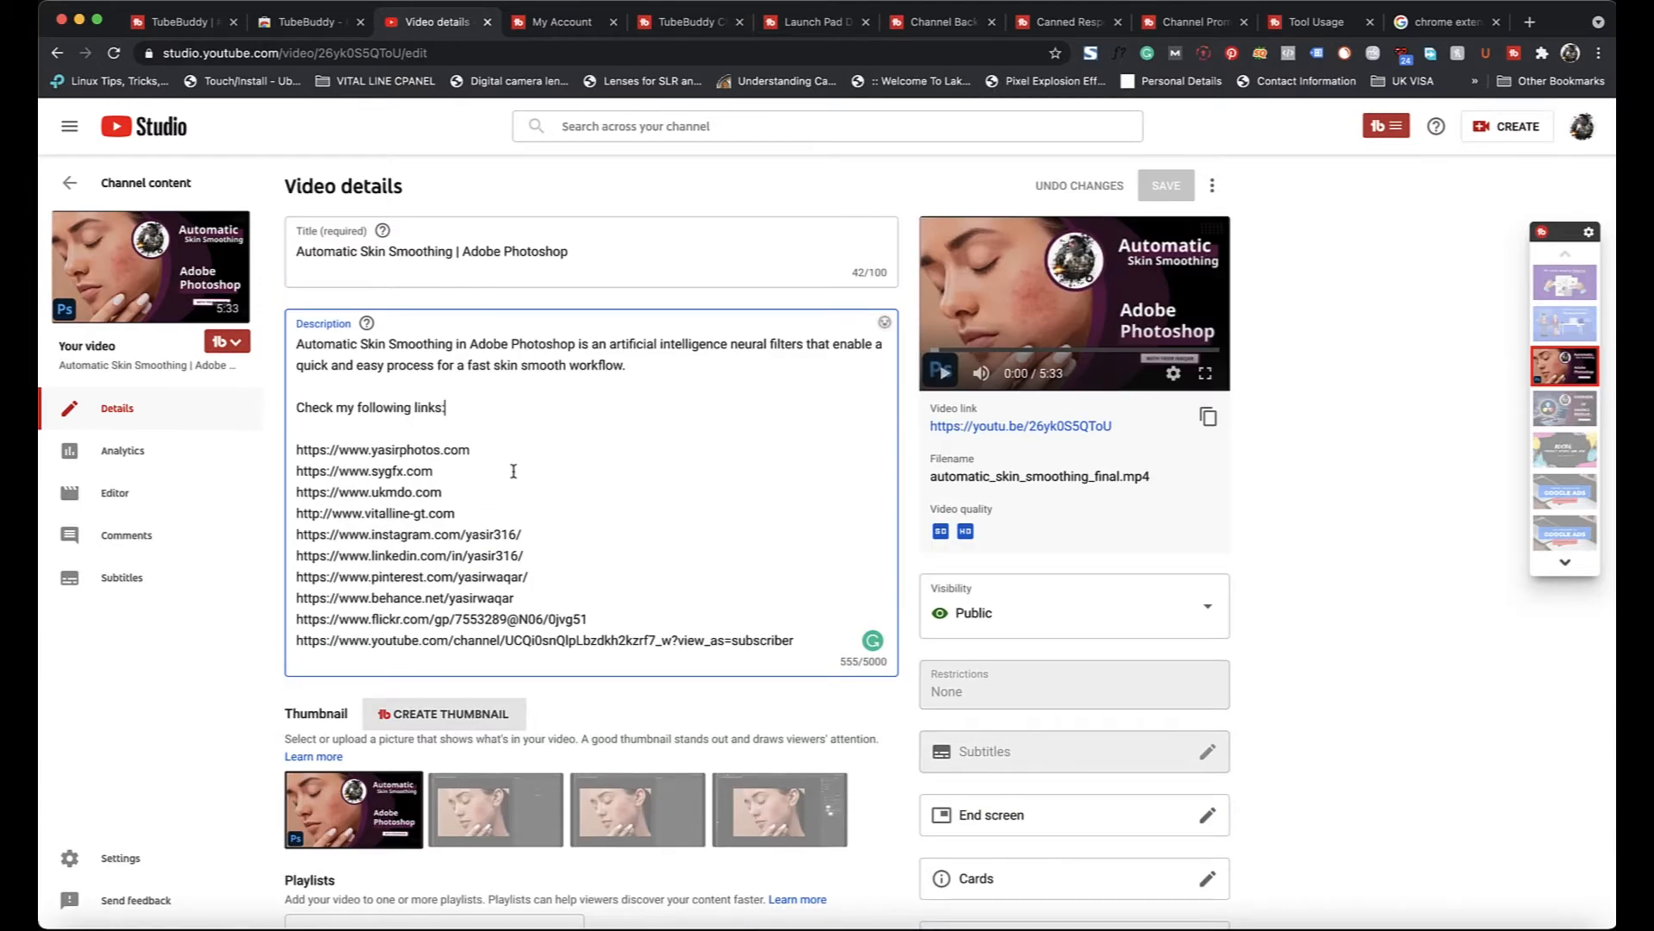
scroll(561, 588, down, 3)
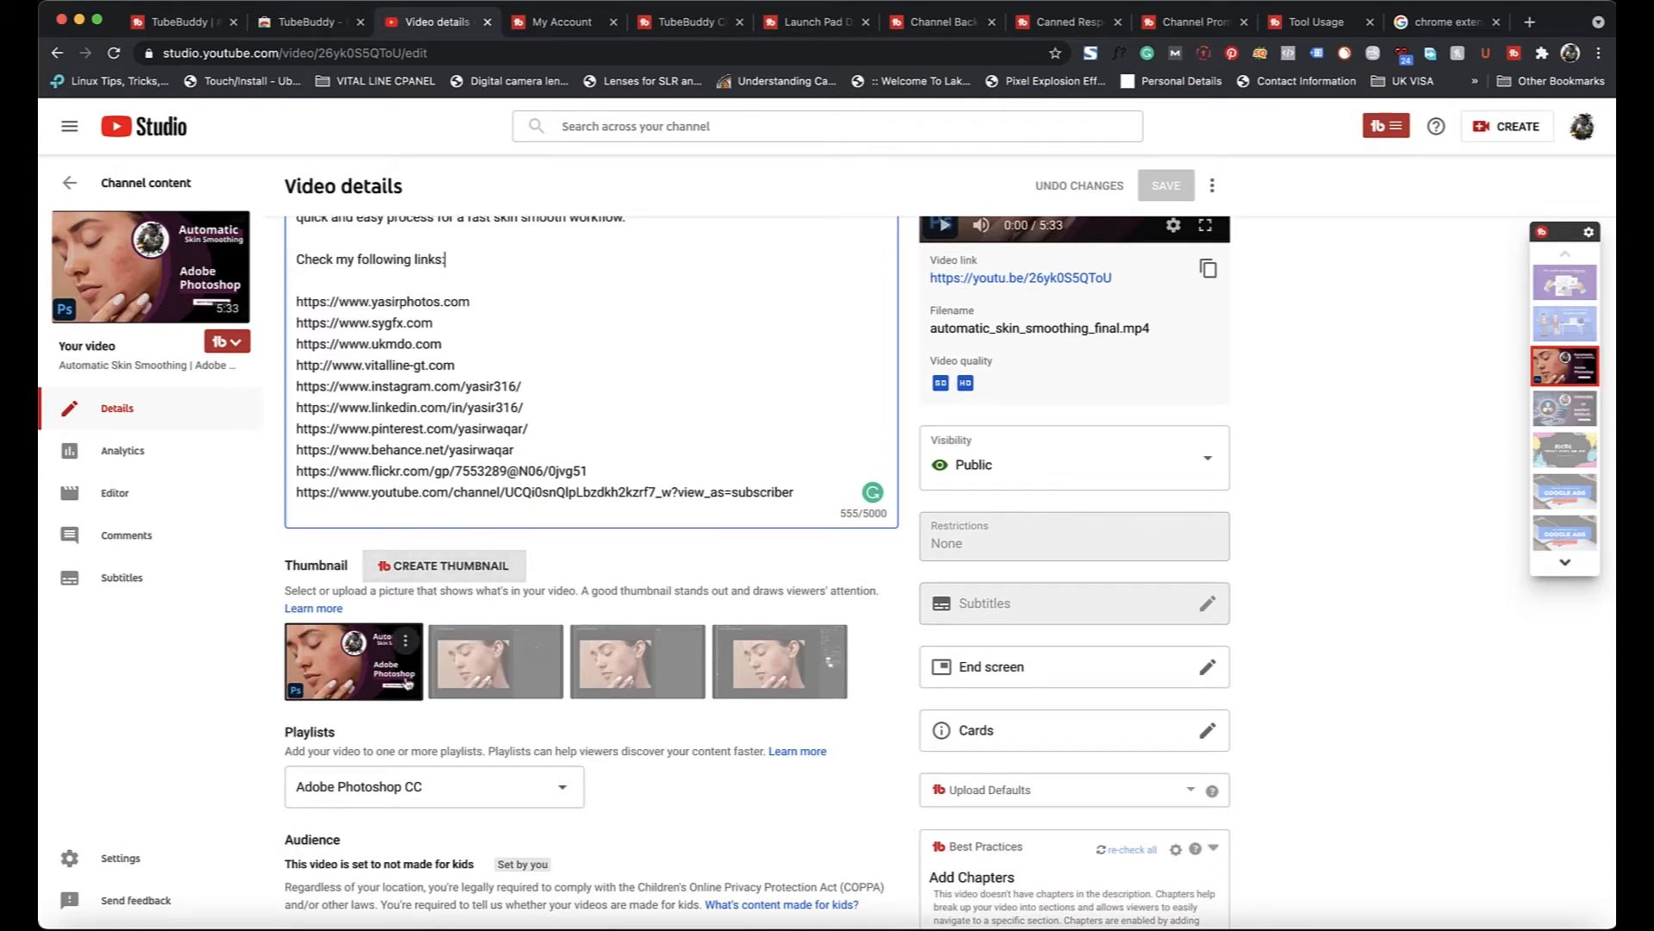
scroll(507, 487, up, 3)
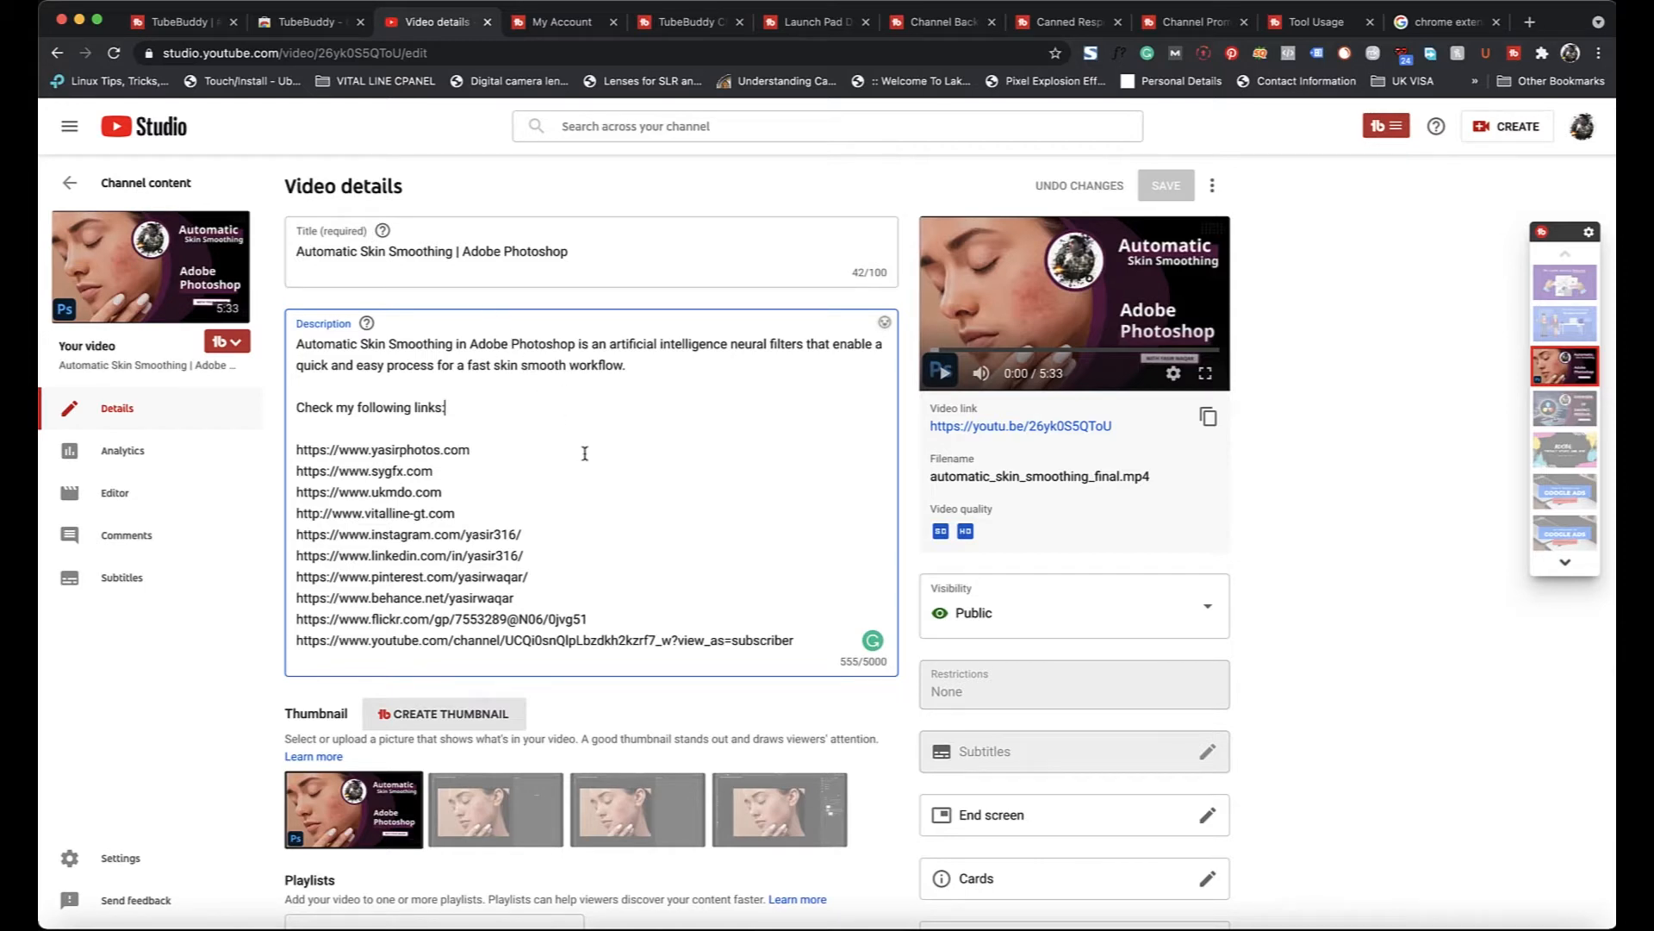
scroll(584, 457, down, 5)
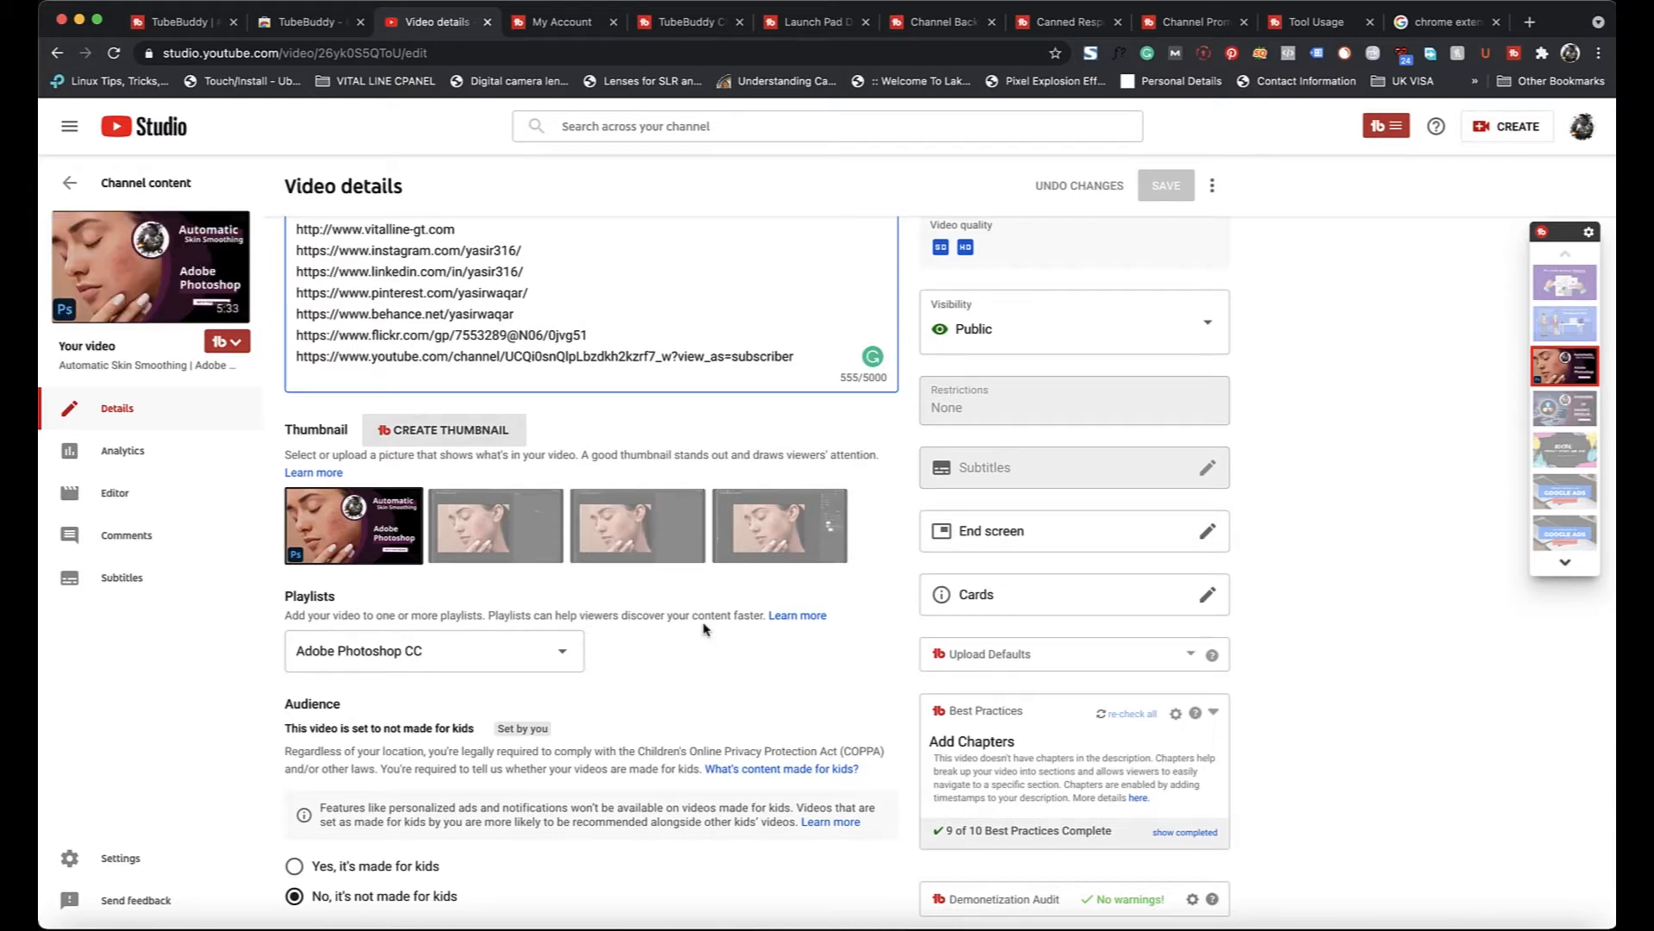
scroll(701, 628, down, 2)
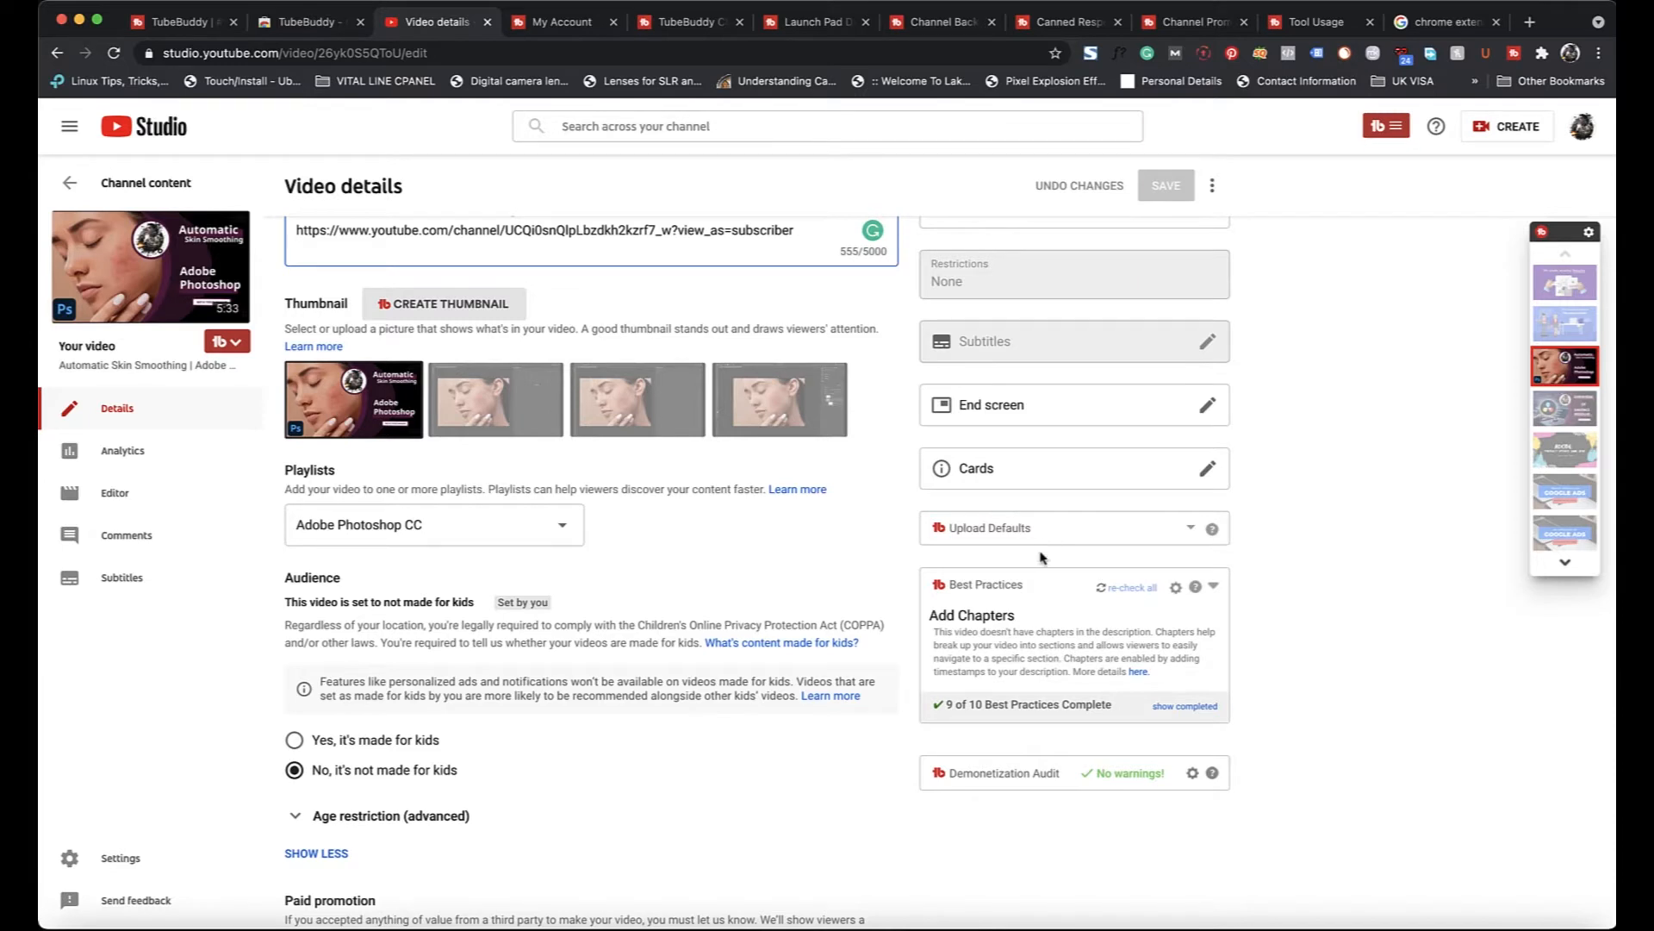
scroll(1044, 547, down, 2)
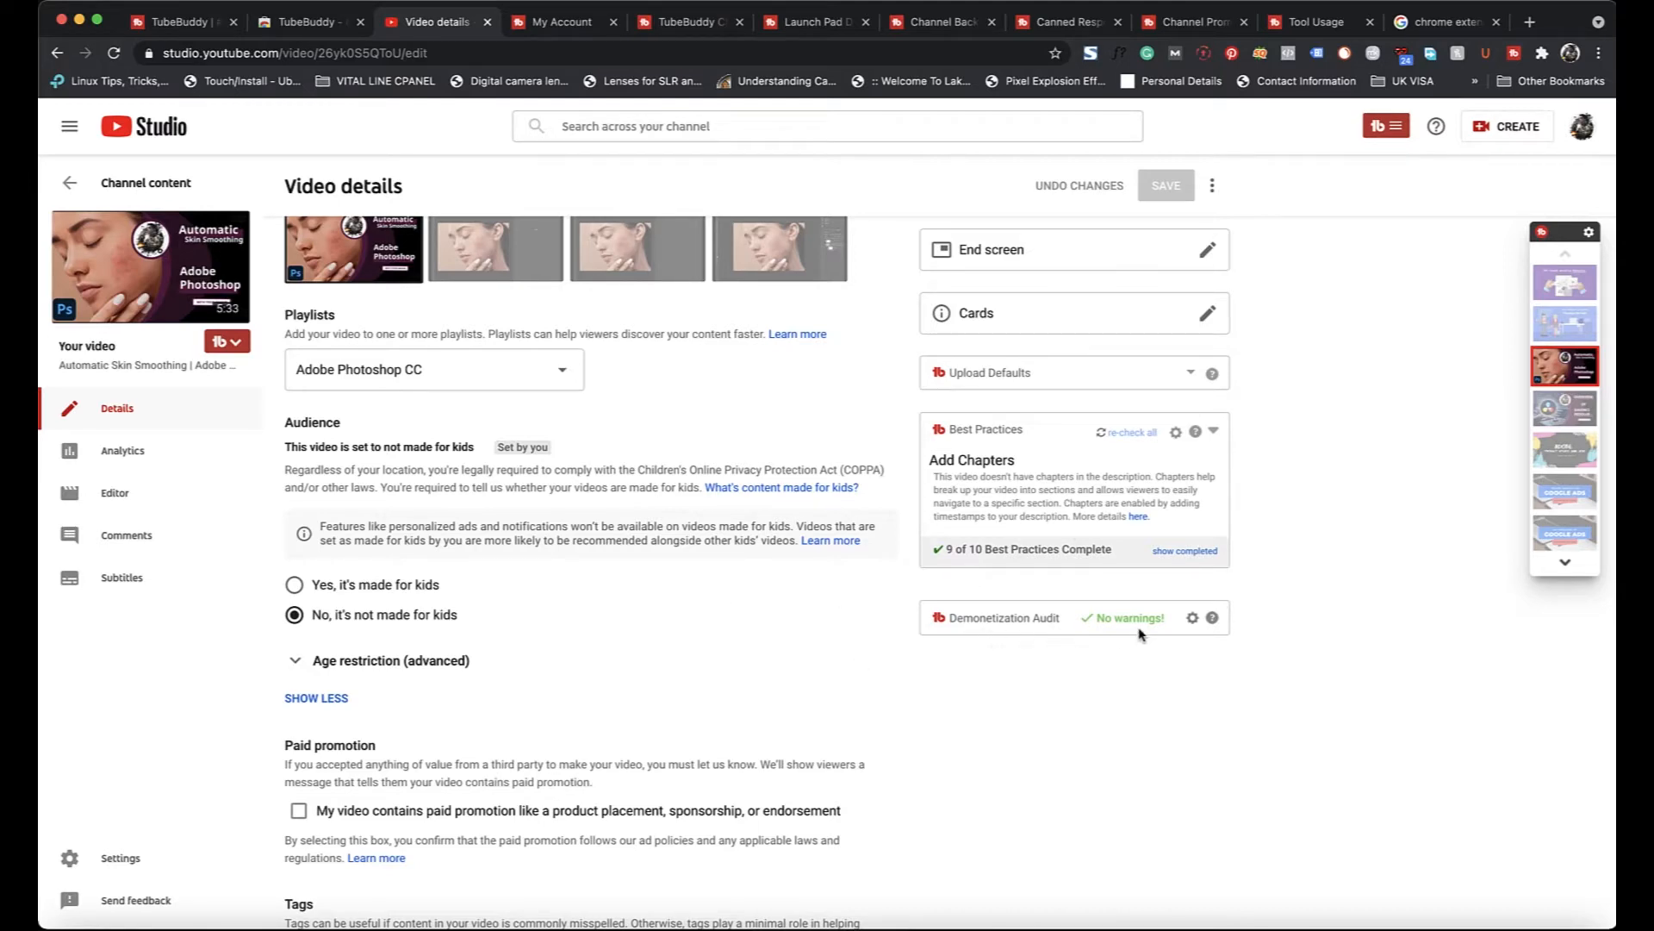
Examine the video's tags, search ranking marks, Tag Tools and Recommended Tags, along with the remaining detail settings.
scroll(642, 595, down, 8)
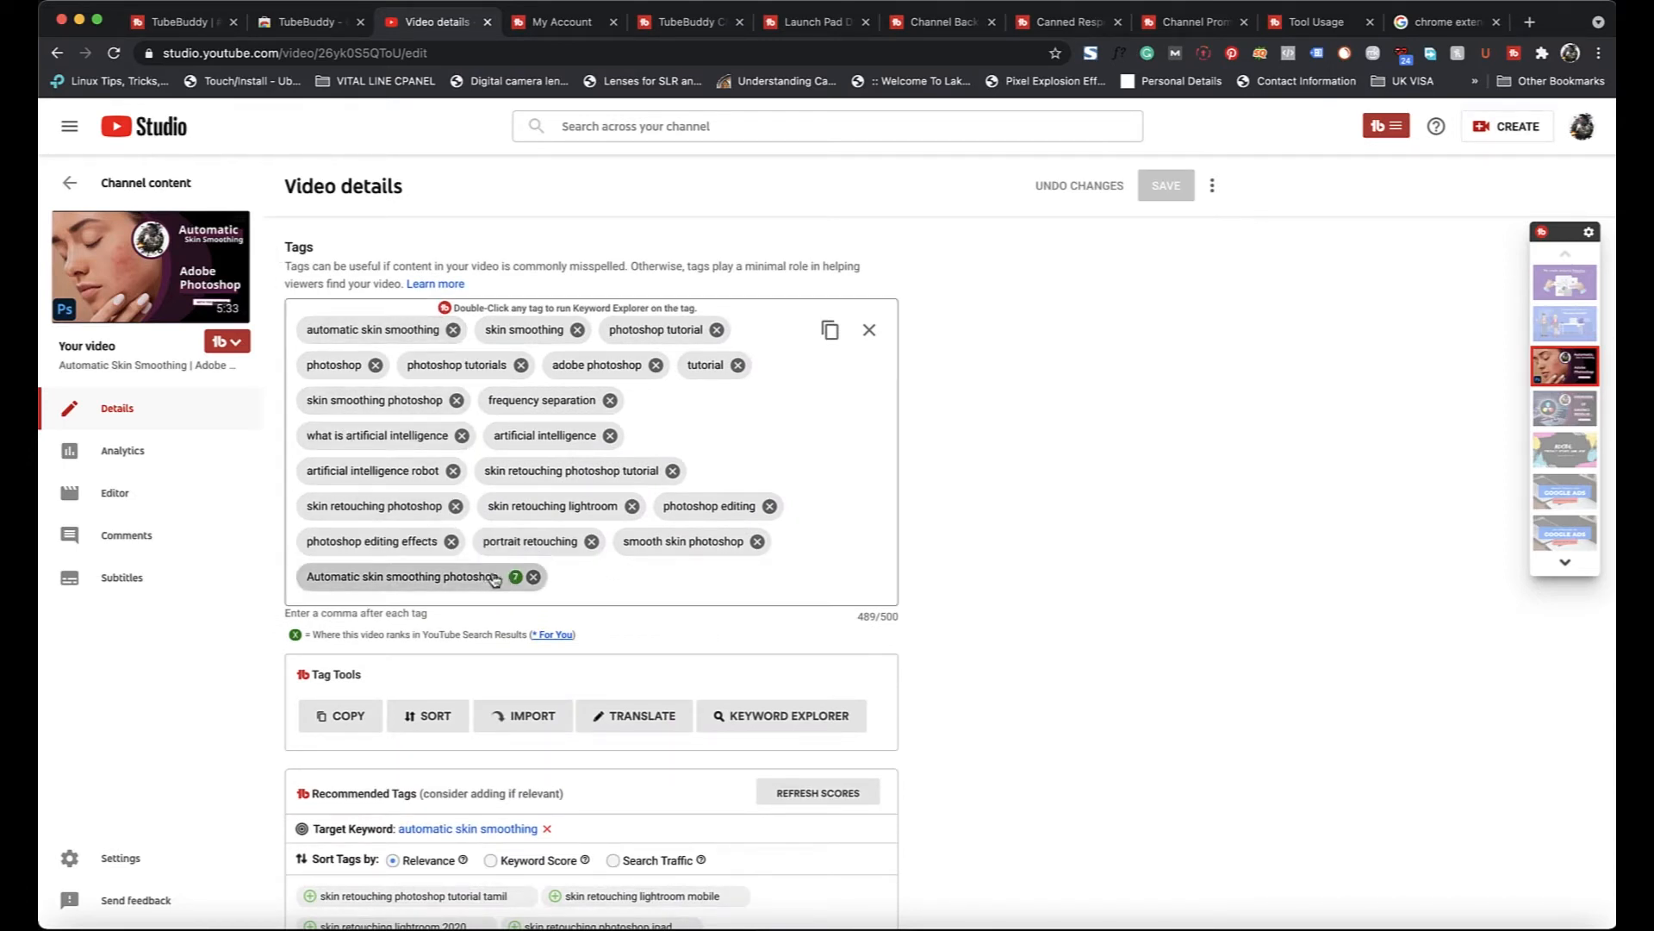
scroll(483, 555, down, 3)
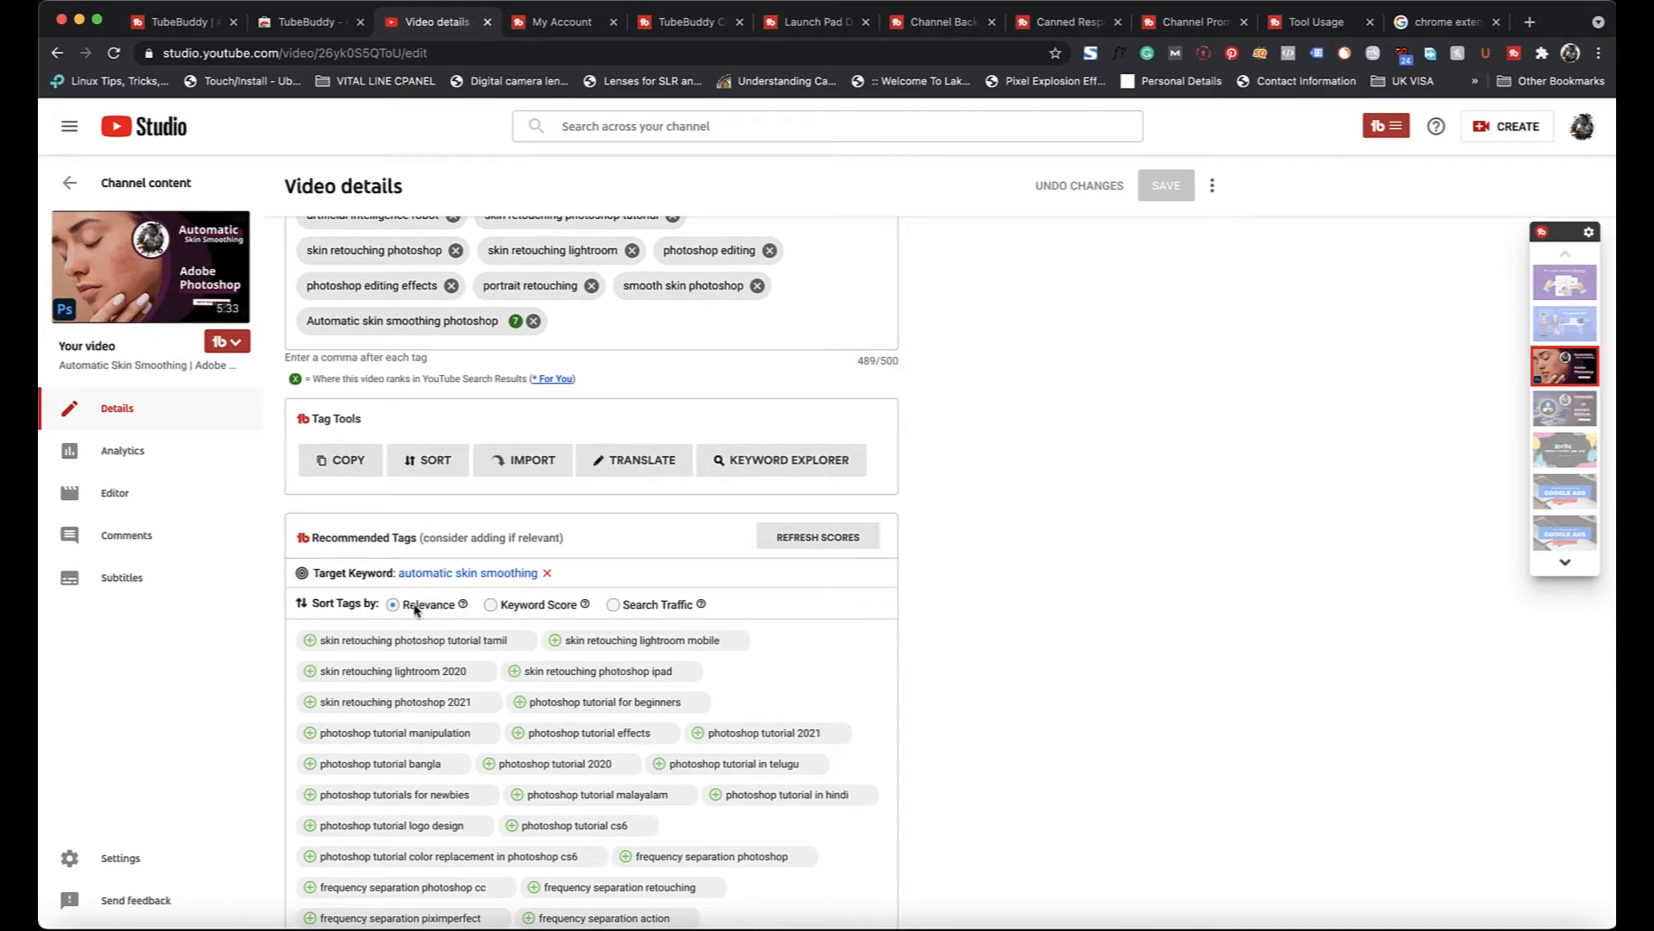
scroll(591, 569, up, 3)
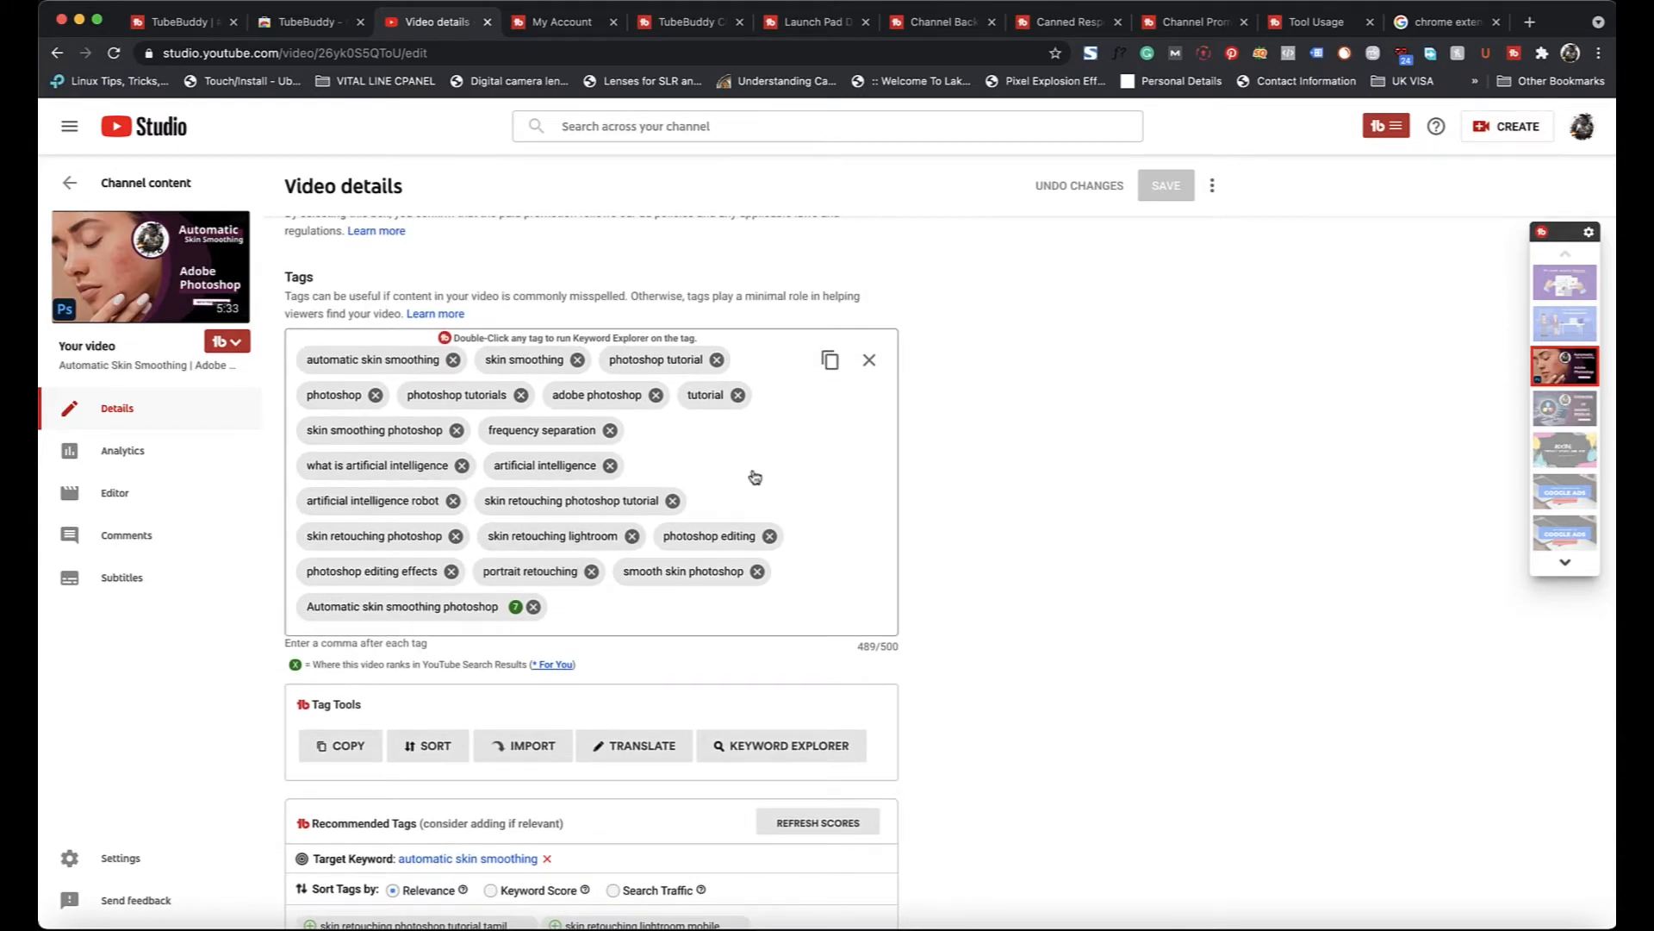
scroll(756, 462, down, 5)
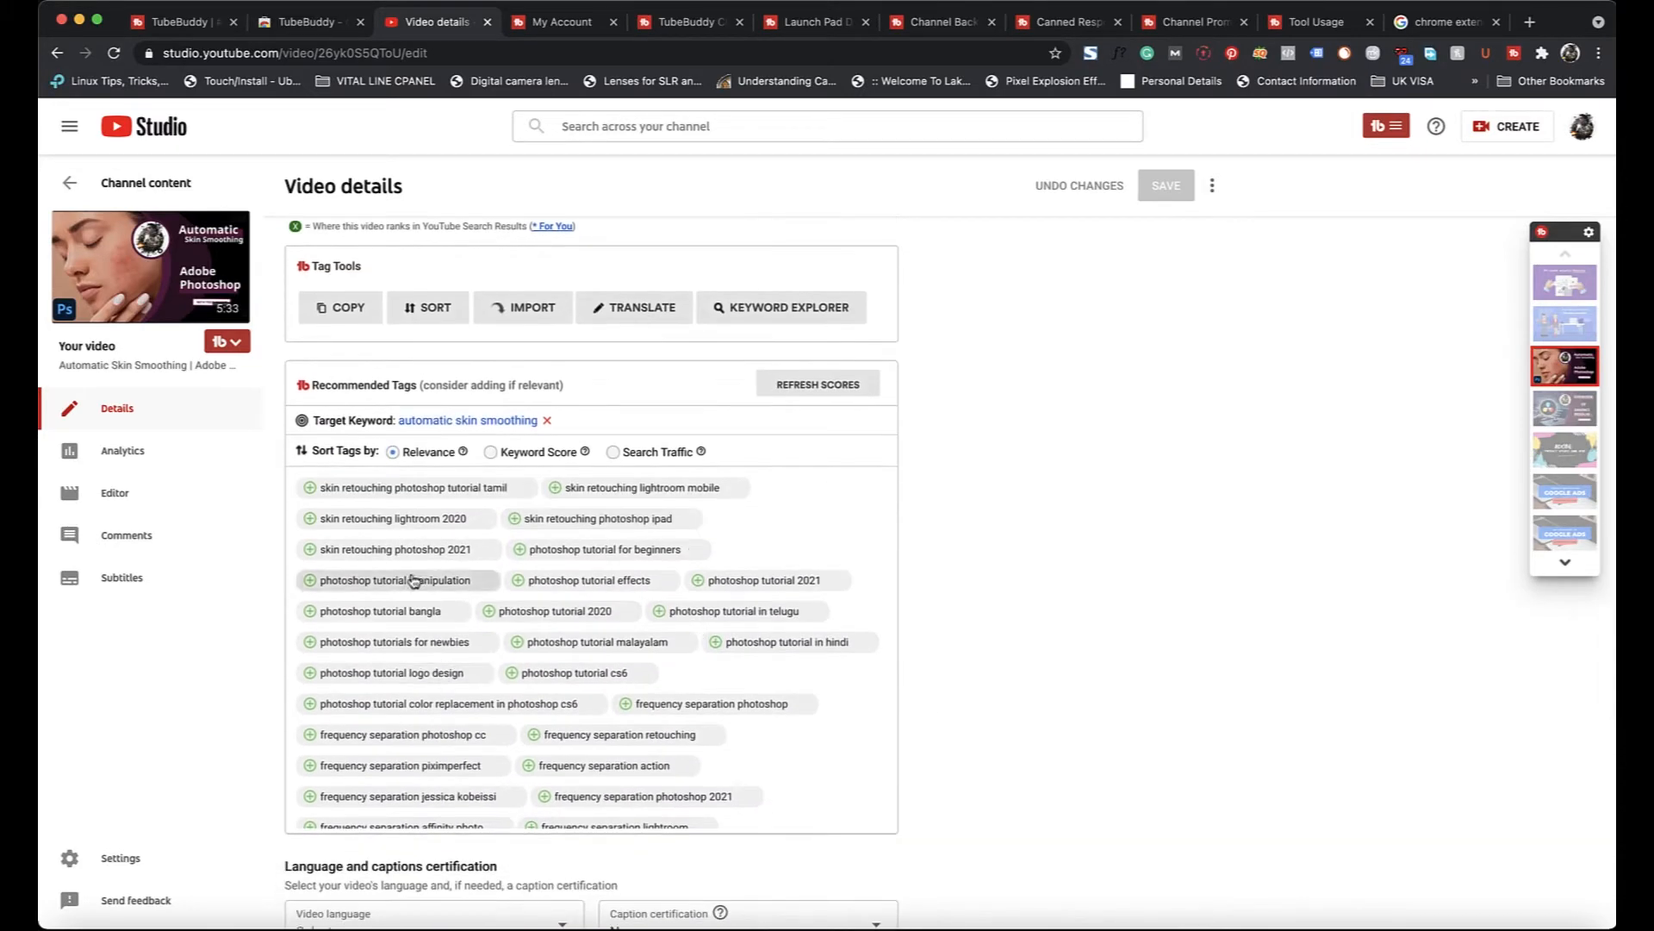
scroll(517, 624, down, 3)
scroll(483, 710, down, 5)
scroll(606, 694, up, 5)
scroll(603, 694, up, 4)
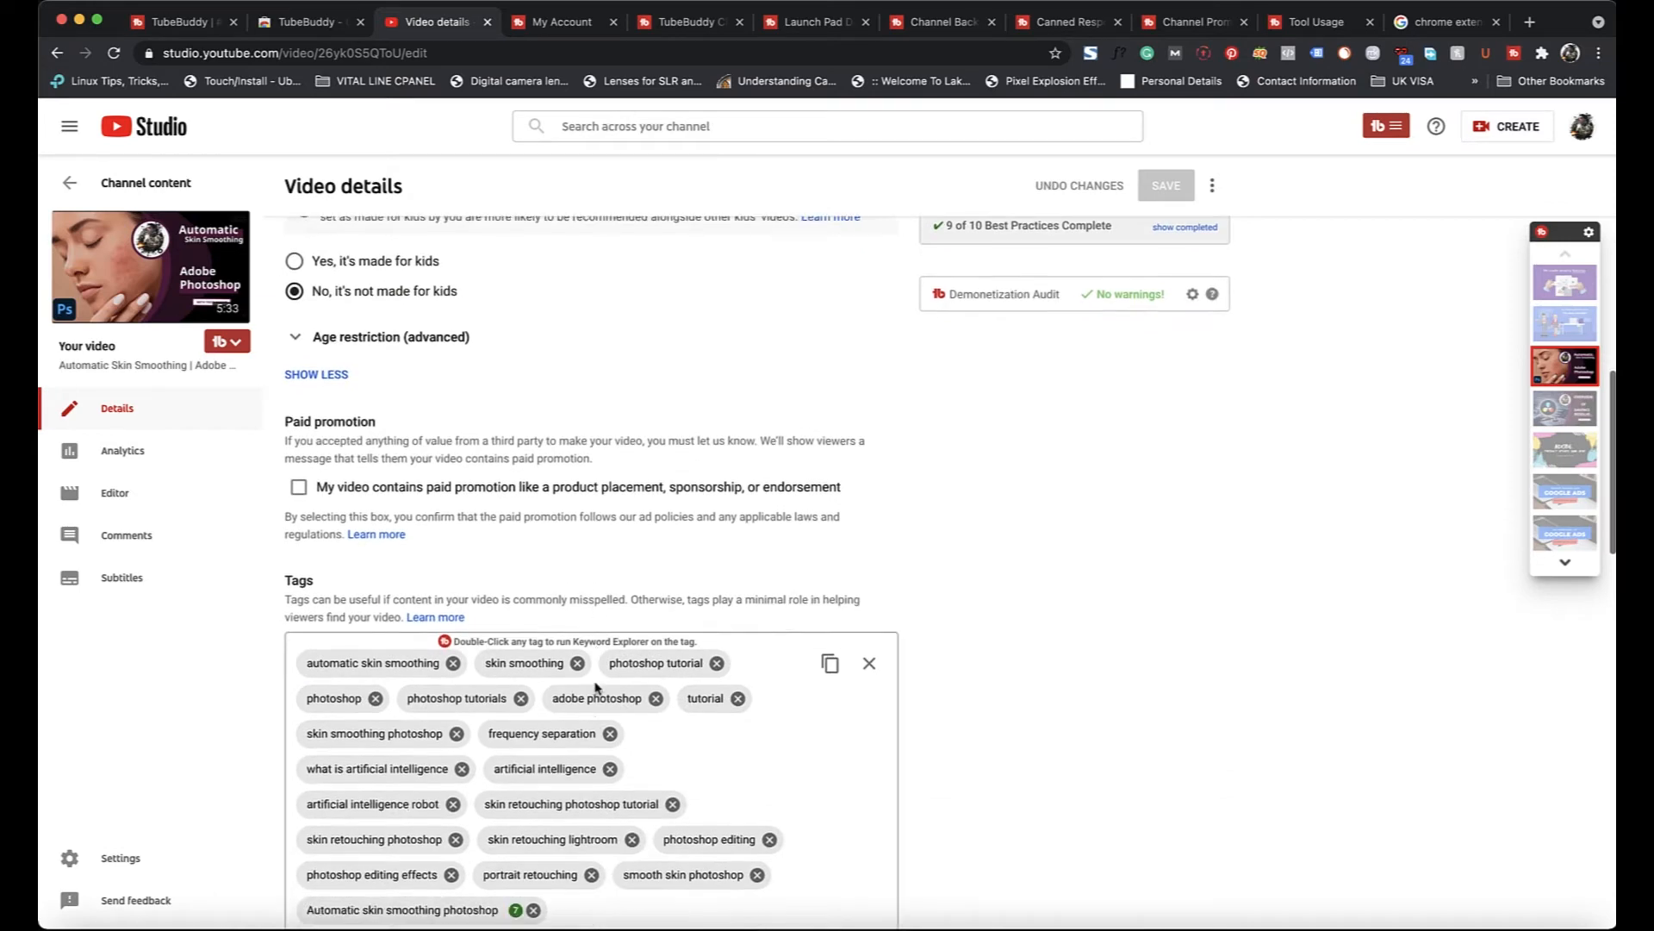
scroll(591, 687, down, 3)
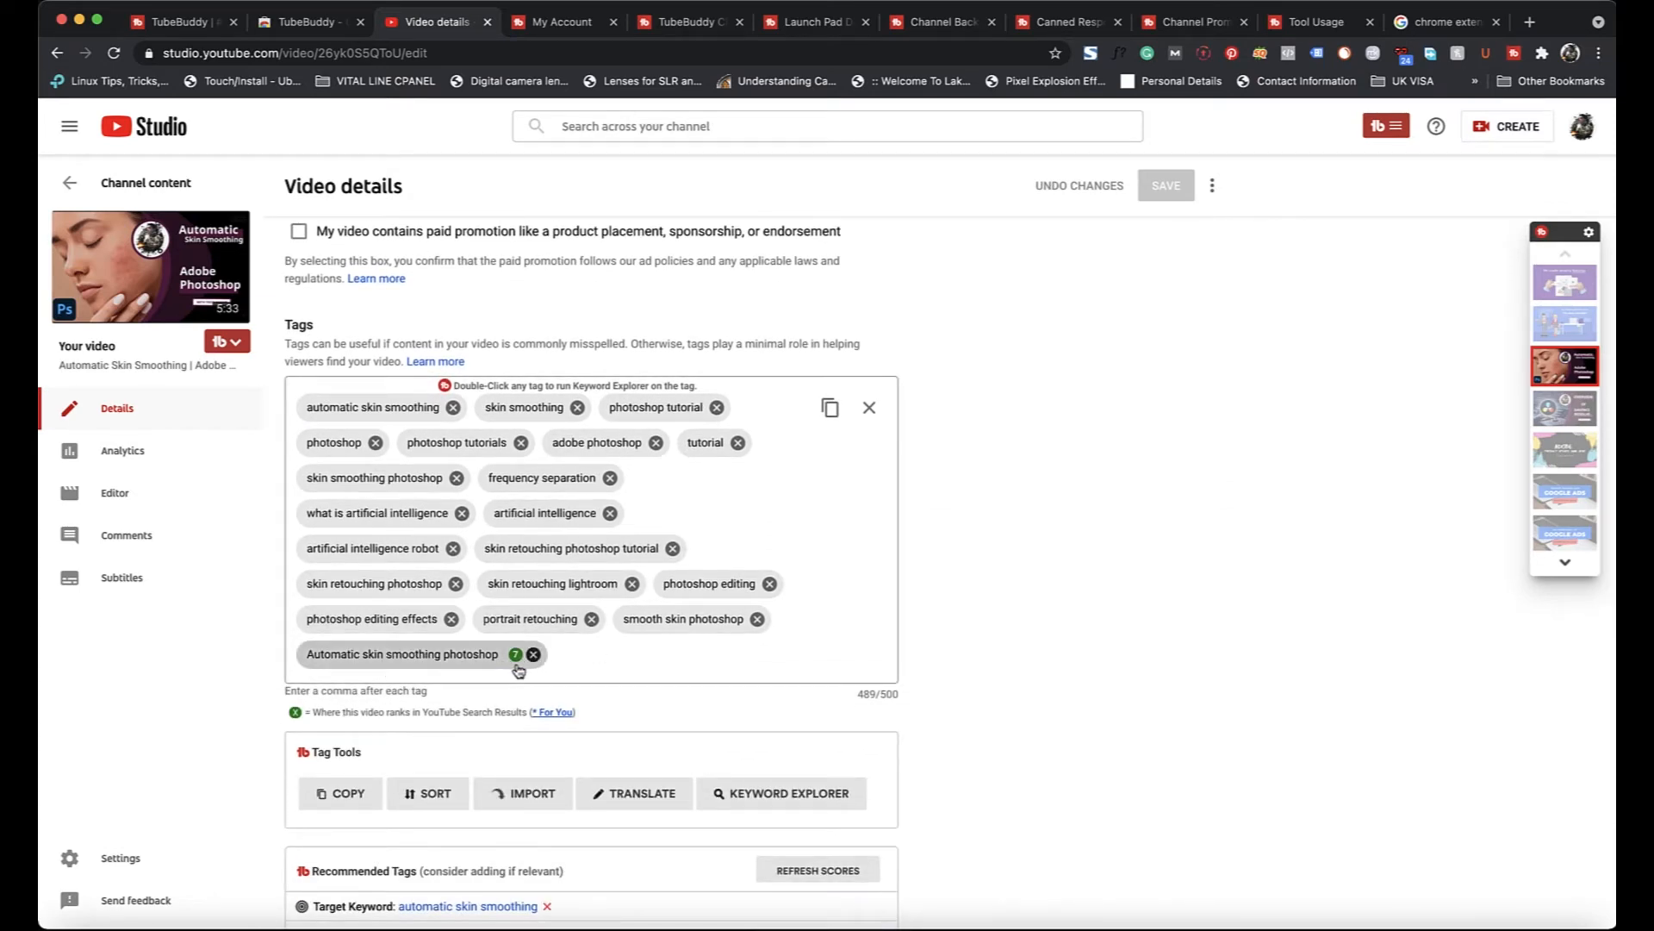
scroll(576, 684, down, 8)
scroll(578, 687, down, 6)
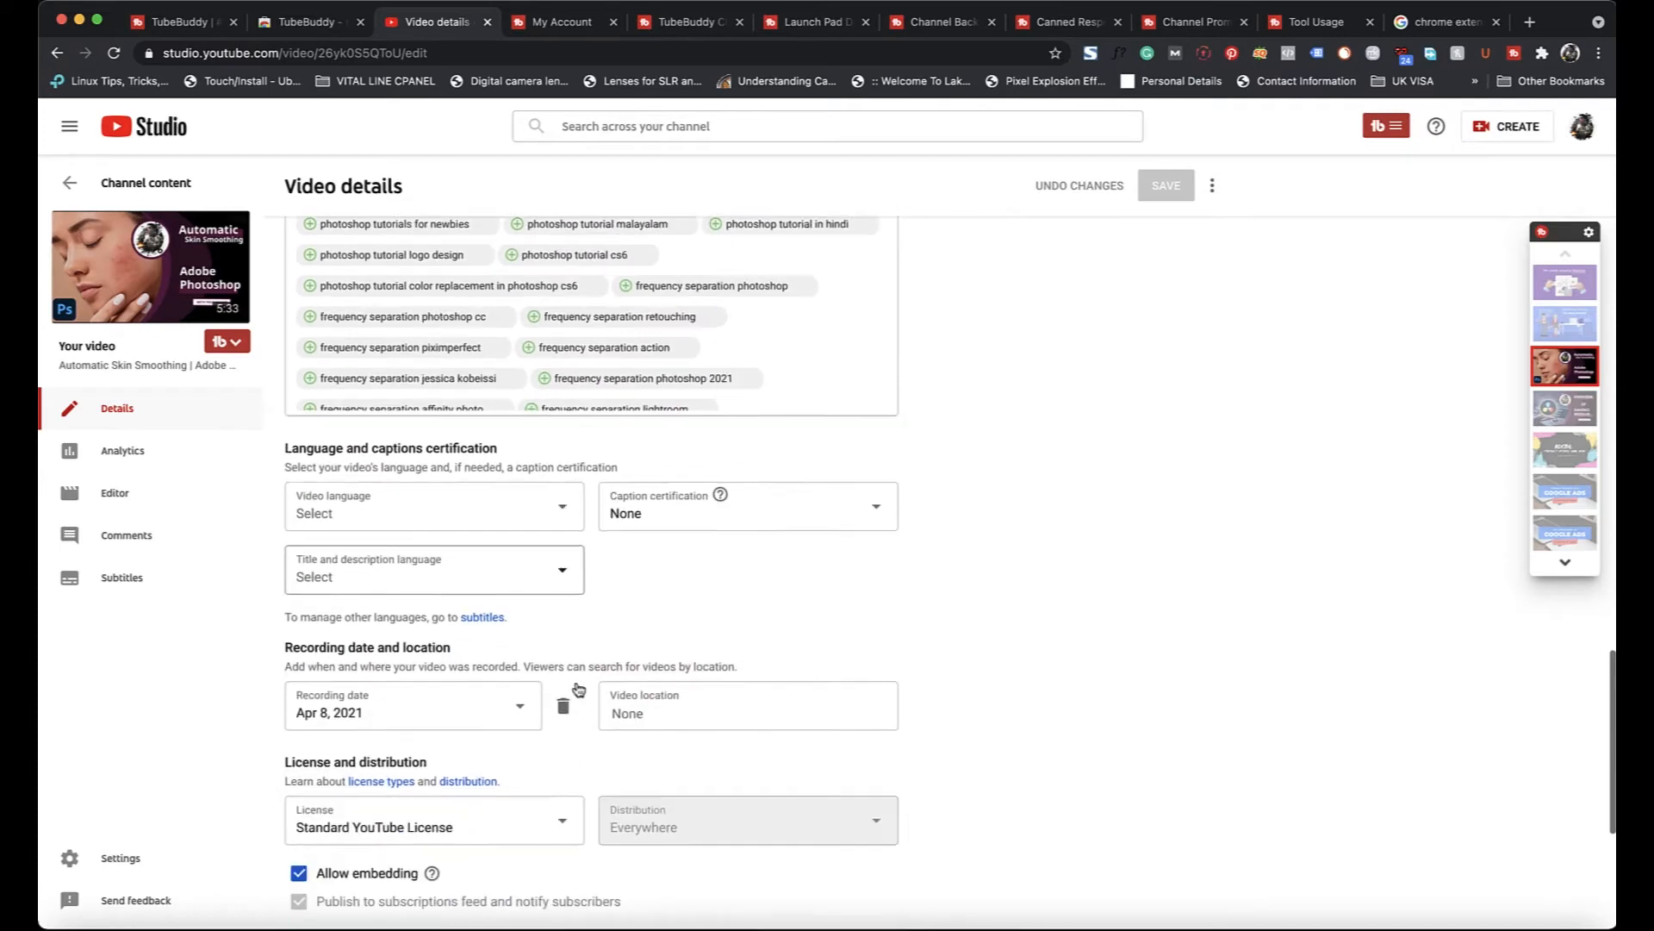
scroll(576, 687, up, 20)
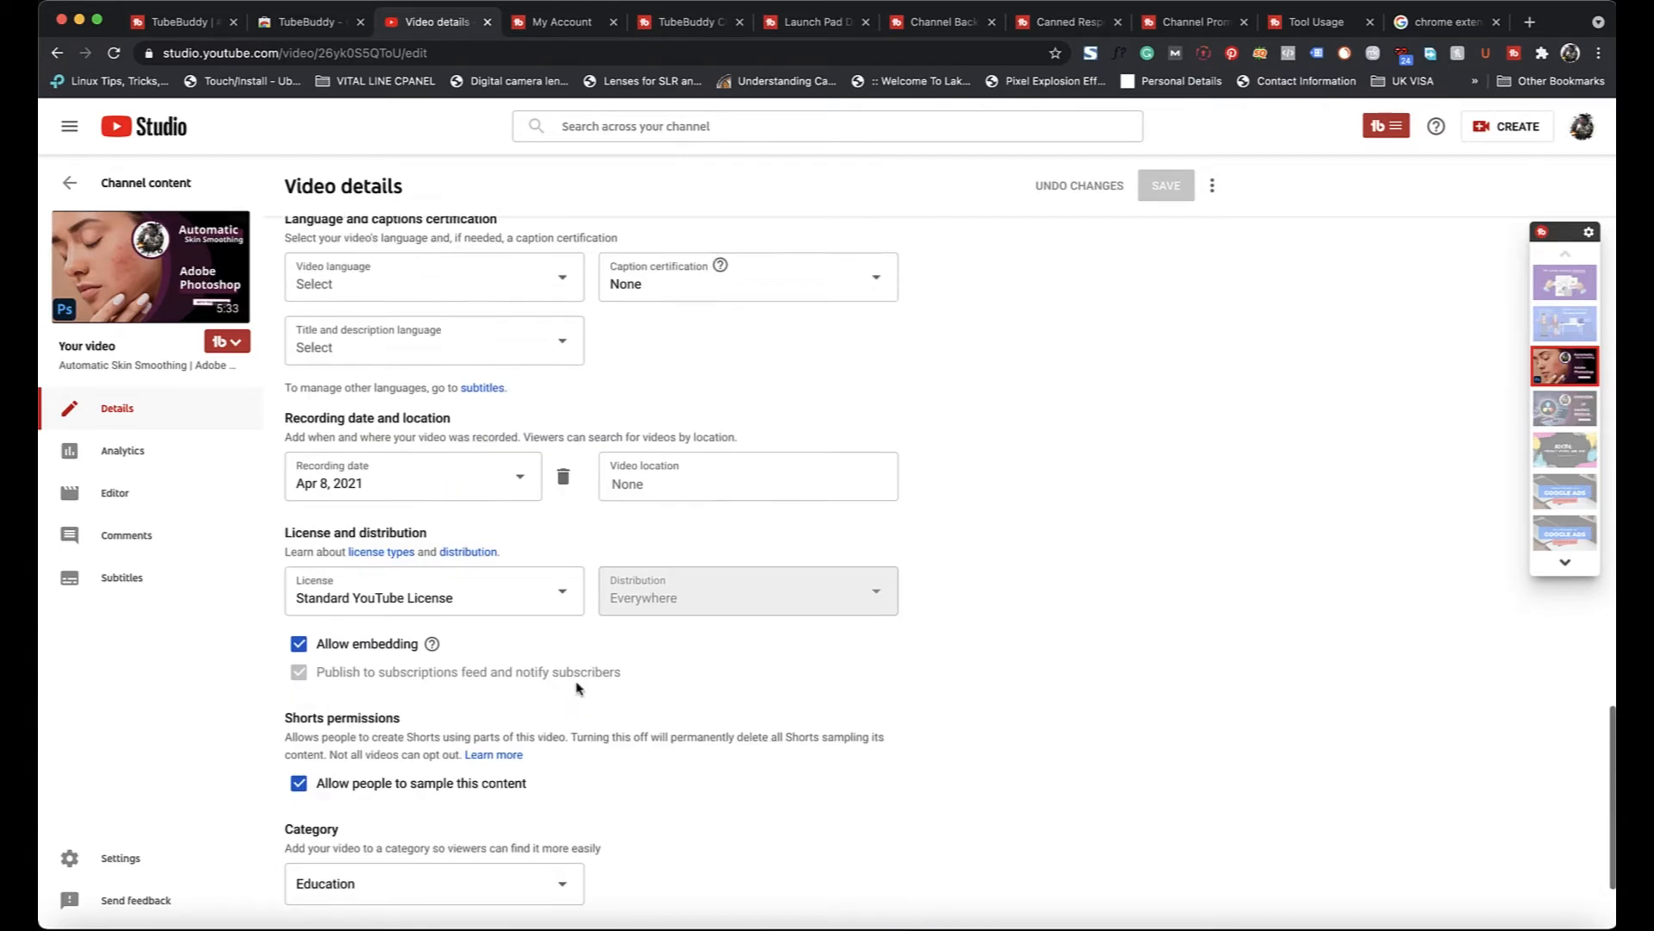
scroll(632, 610, up, 6)
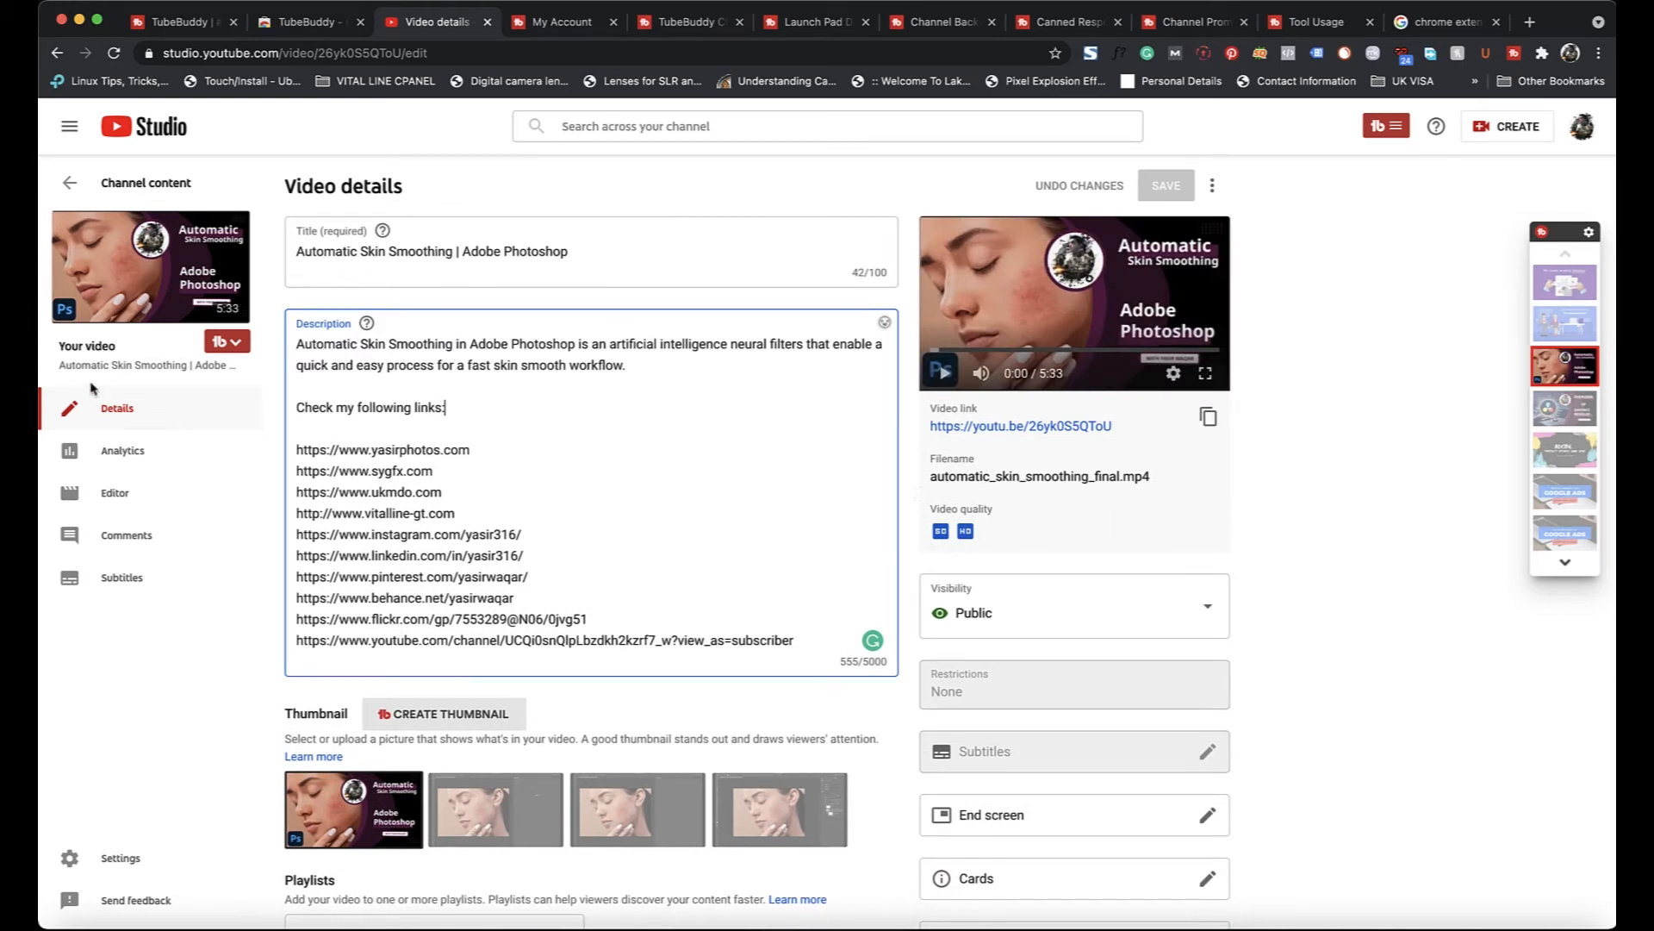
Start SEO Studio for the video with the target keyword "automatic skin smoothing", keeping the existing title, description and tags.
click(241, 345)
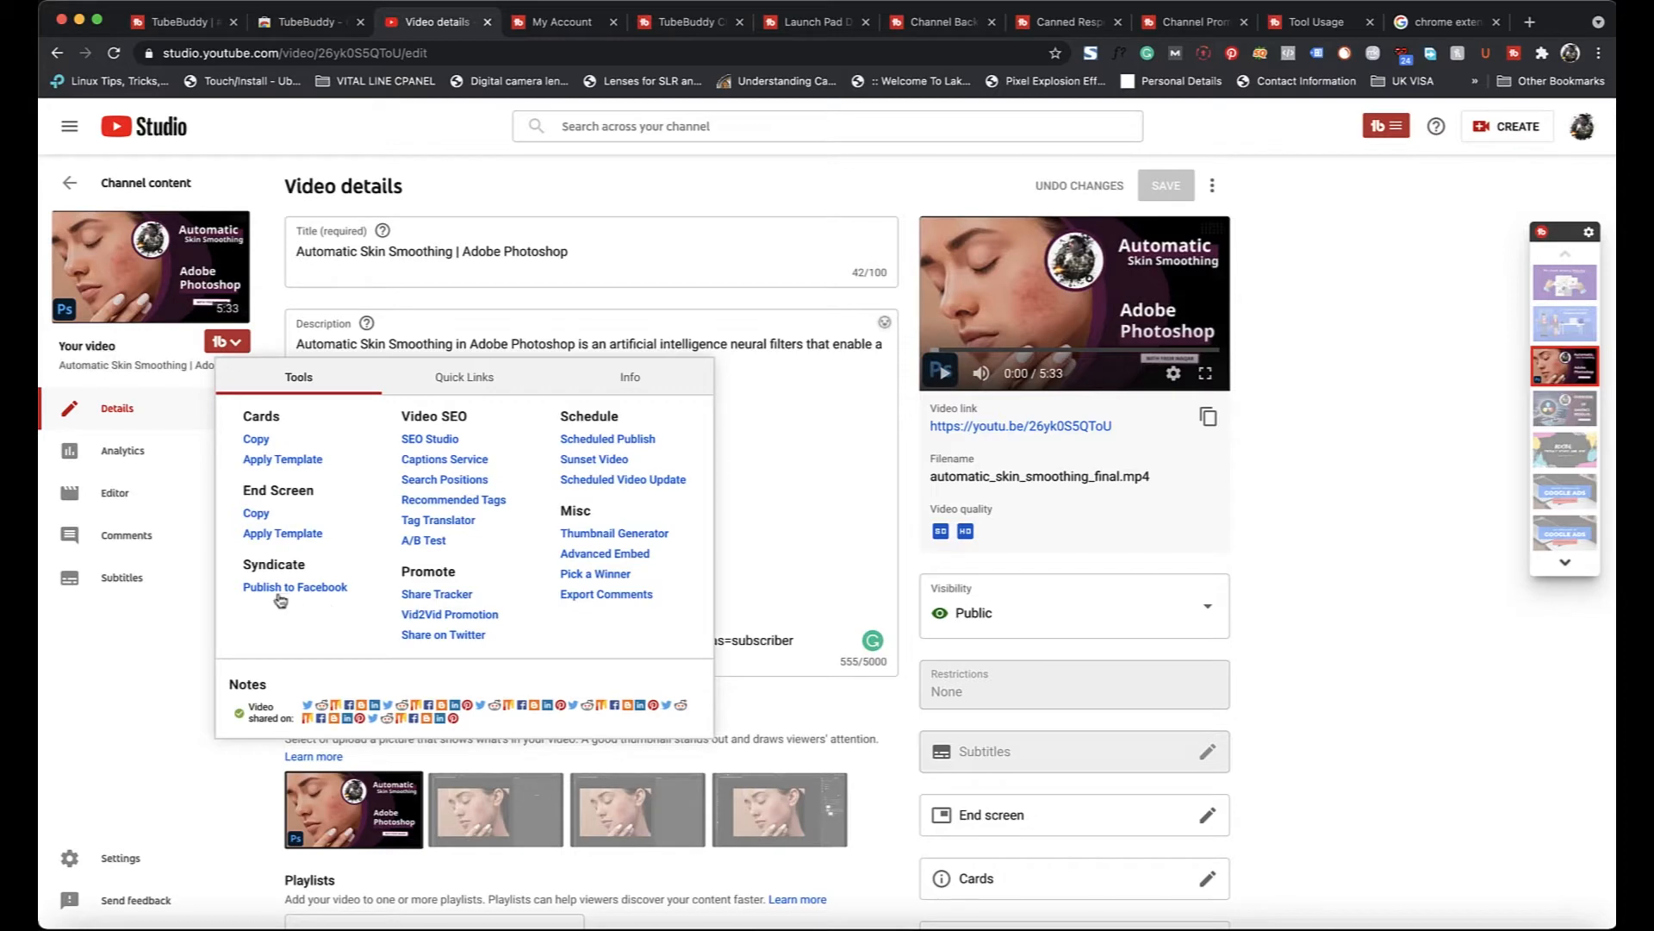
click(430, 440)
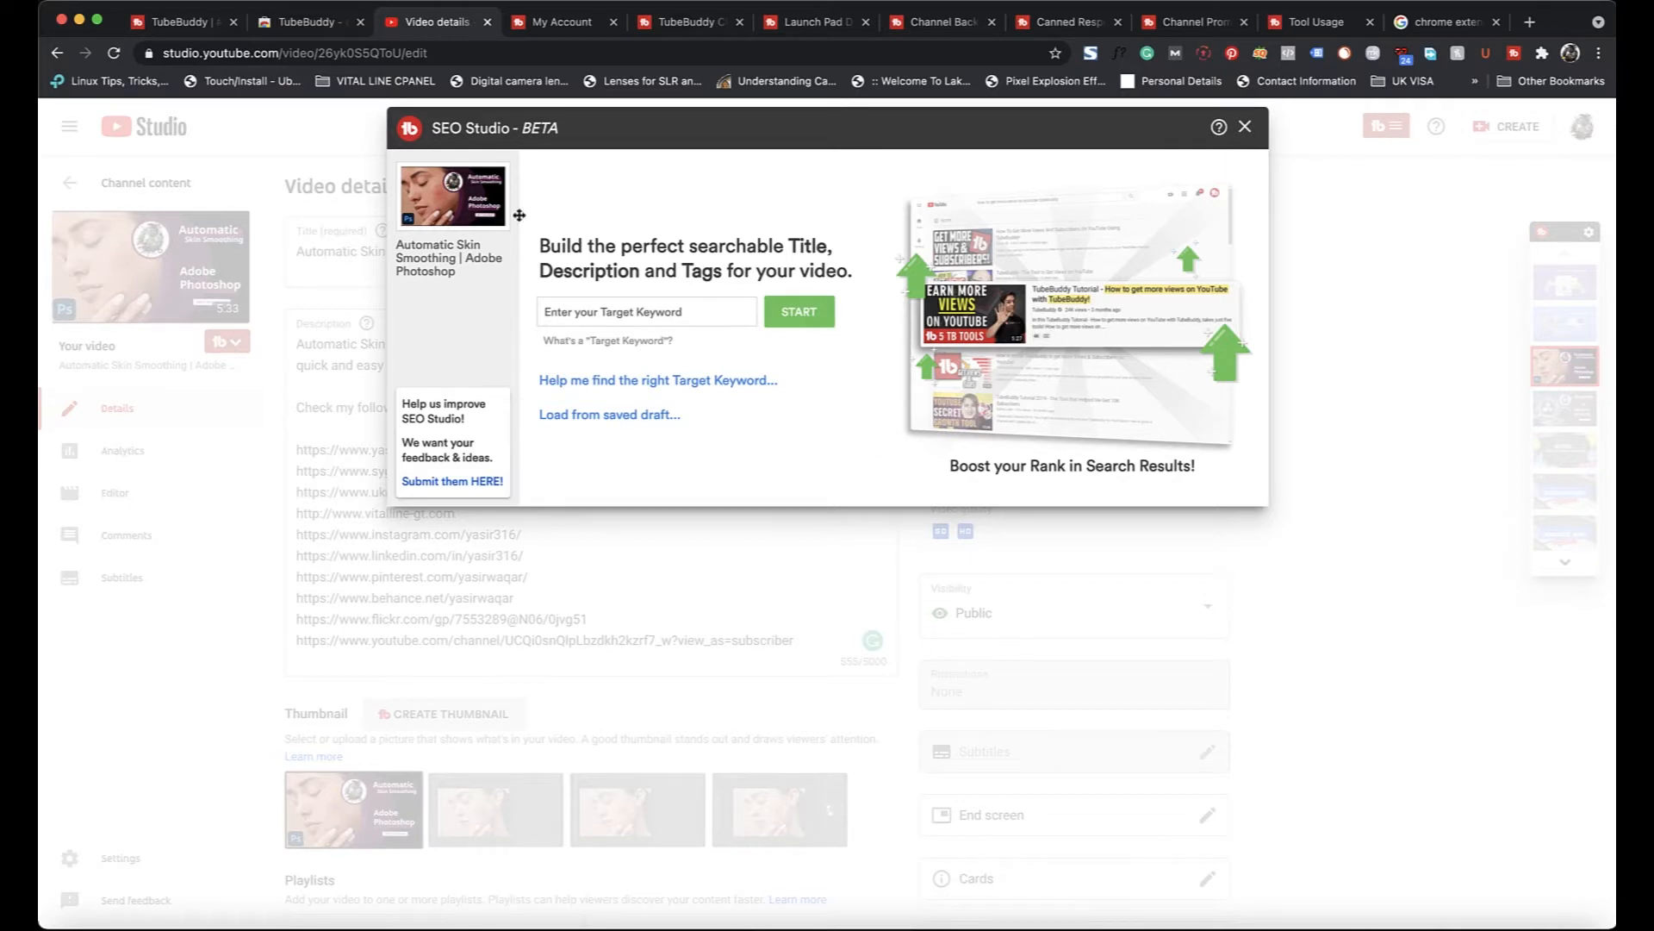
click(693, 311)
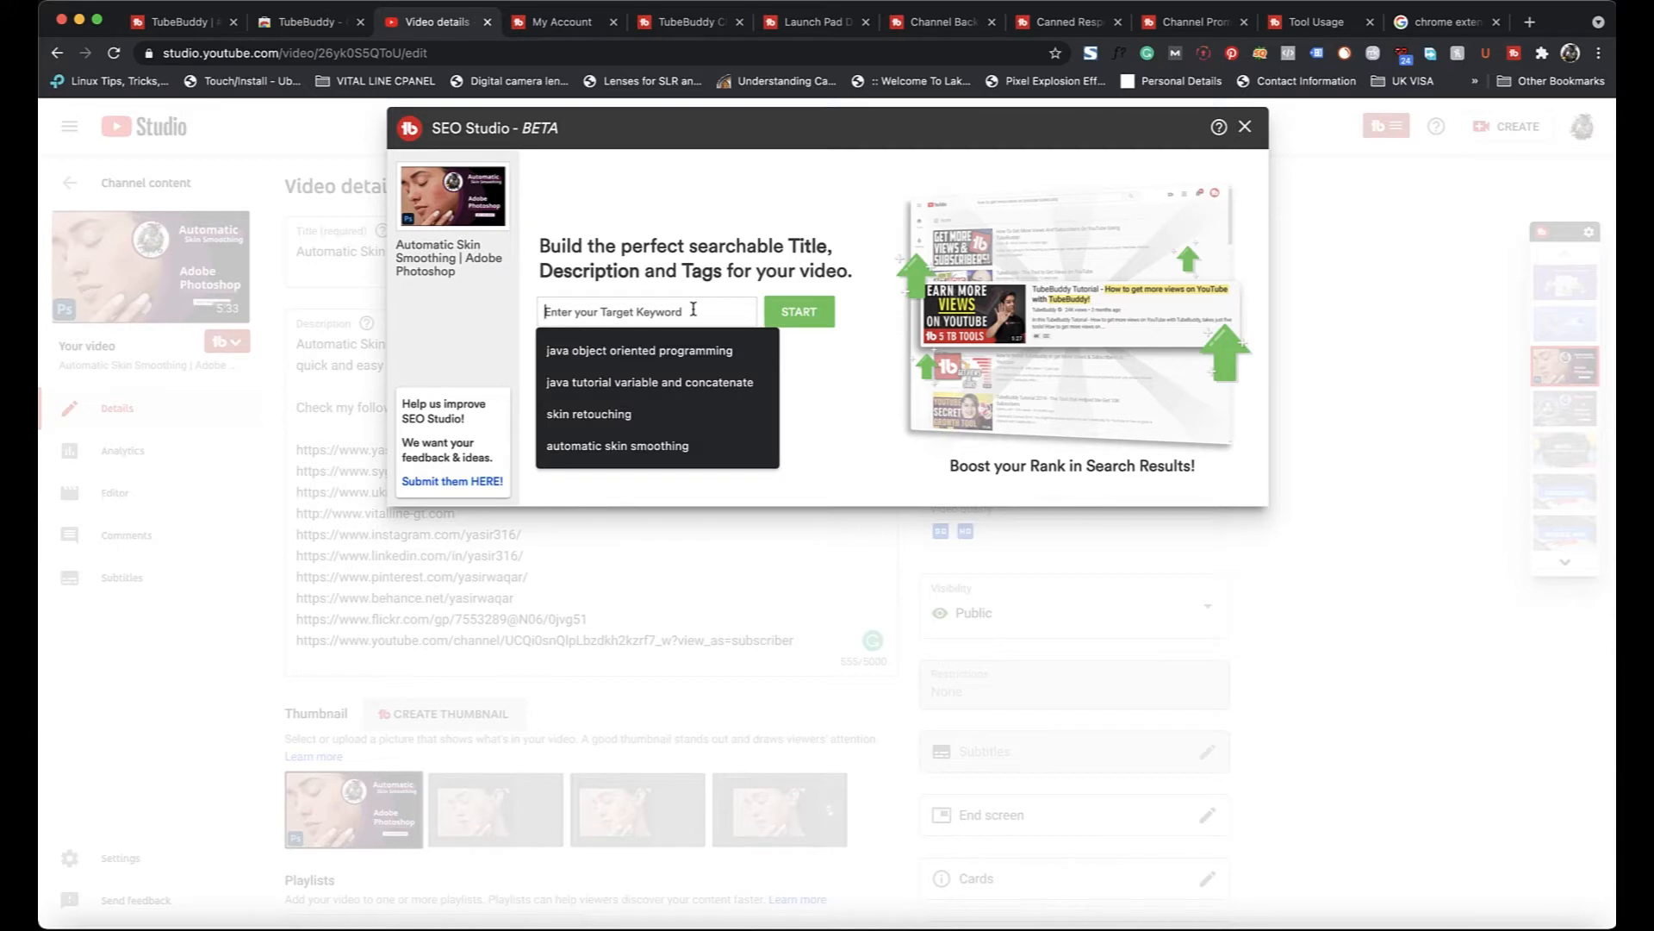
text(auto)
key(Down)
key(Return)
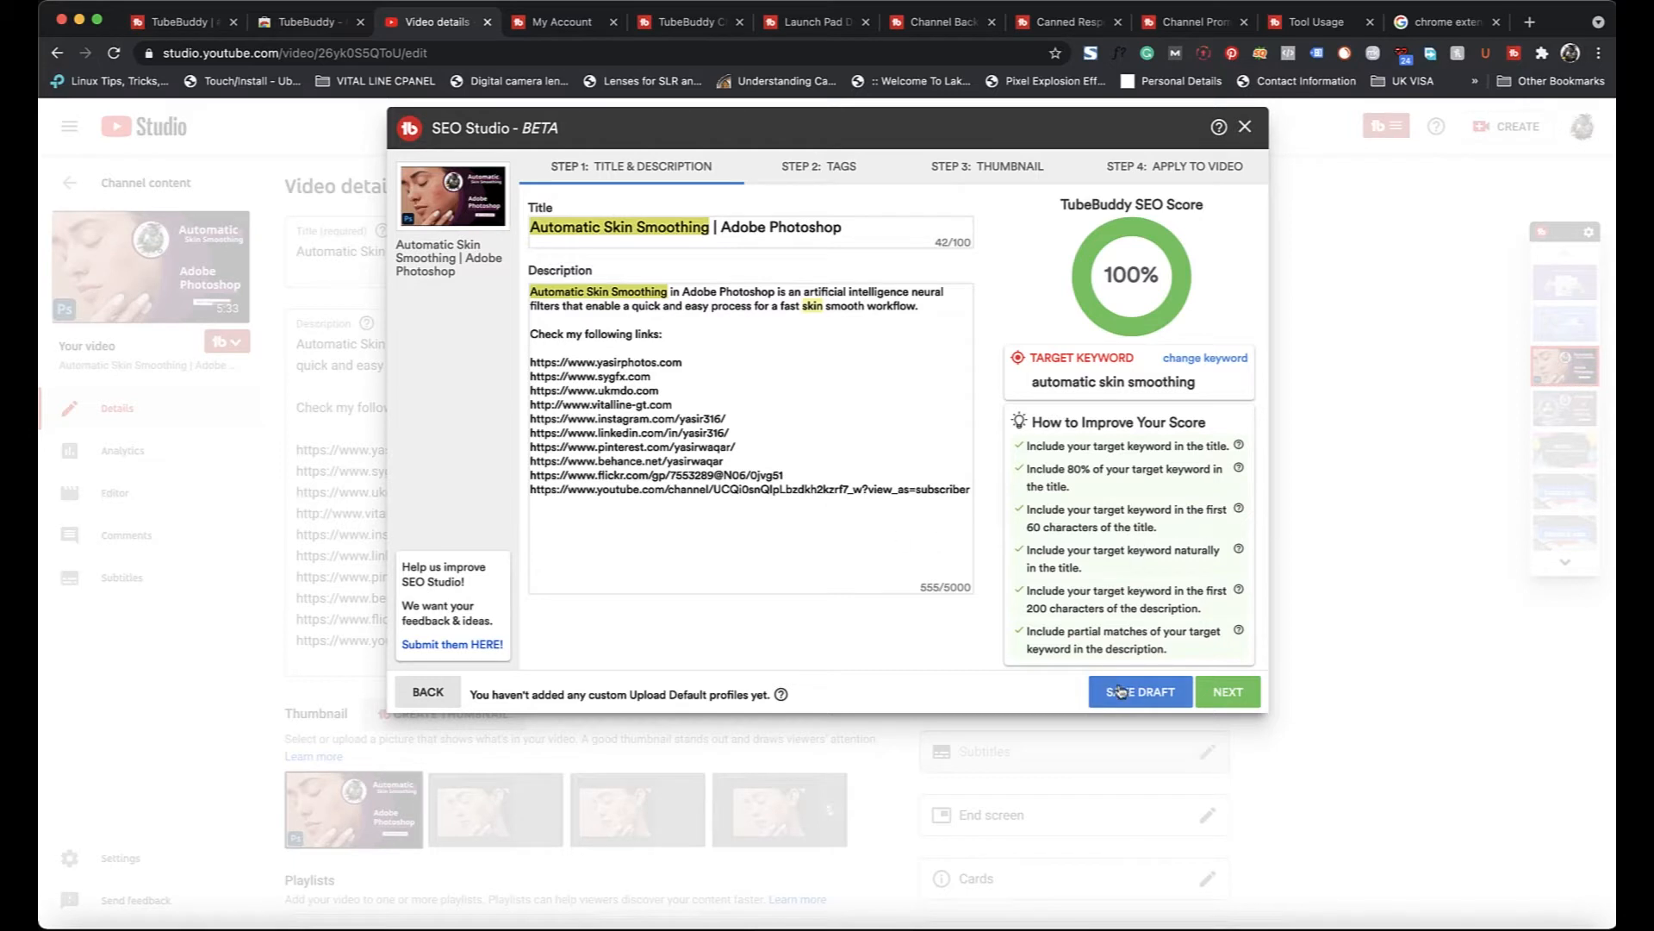
click(1237, 695)
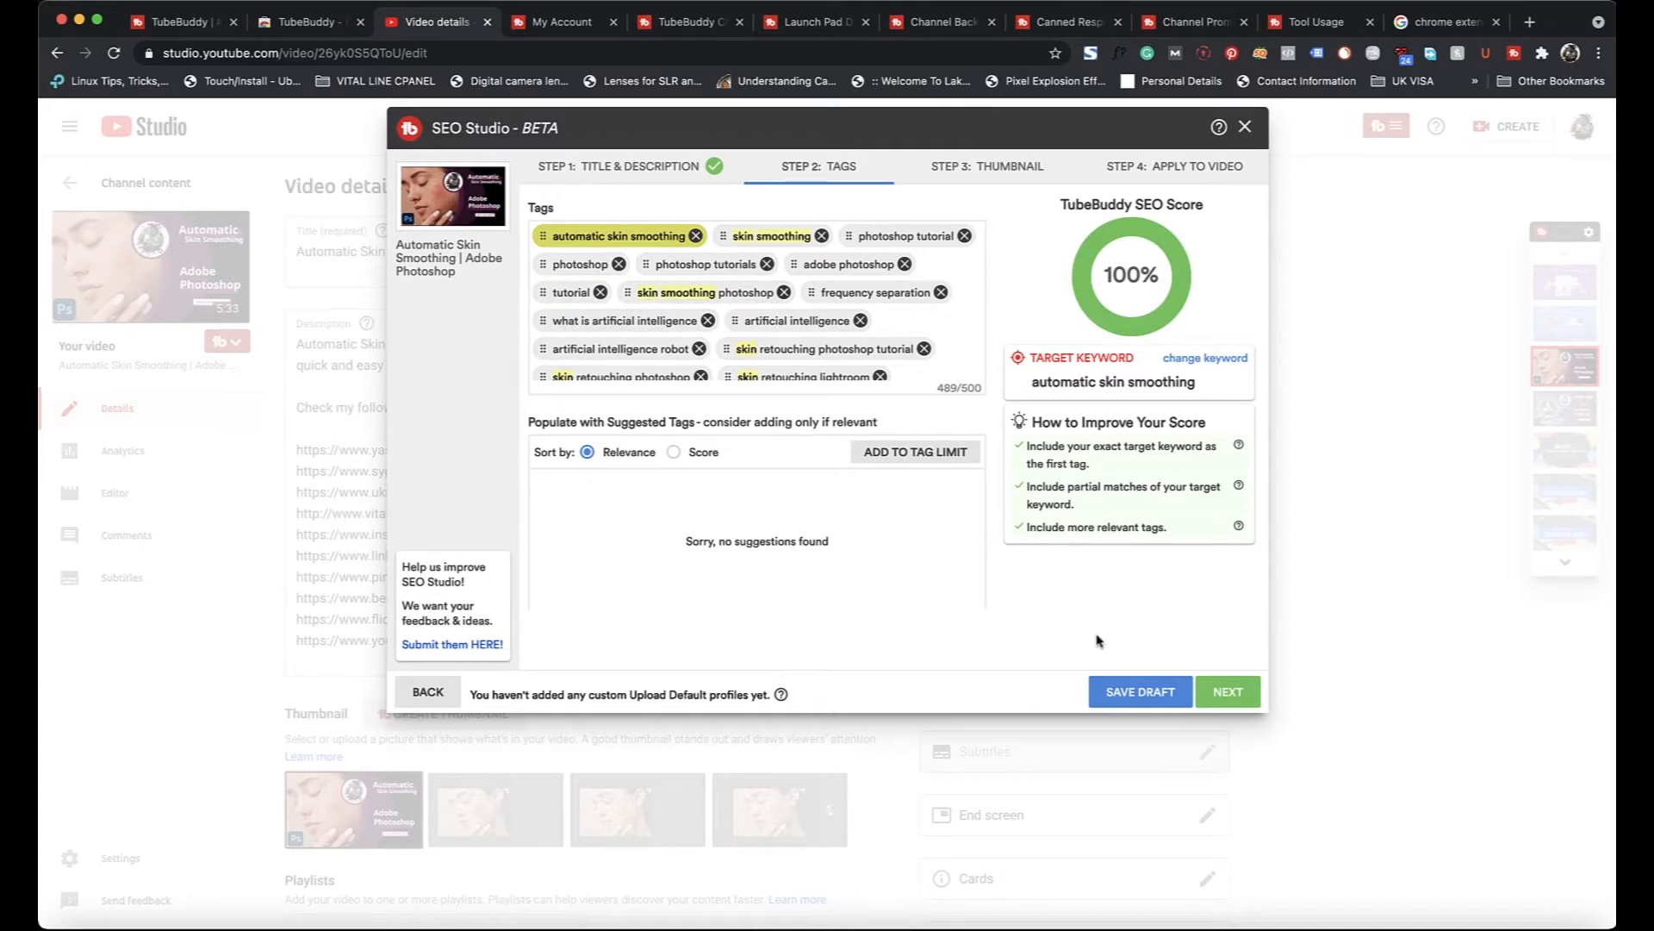
click(1219, 698)
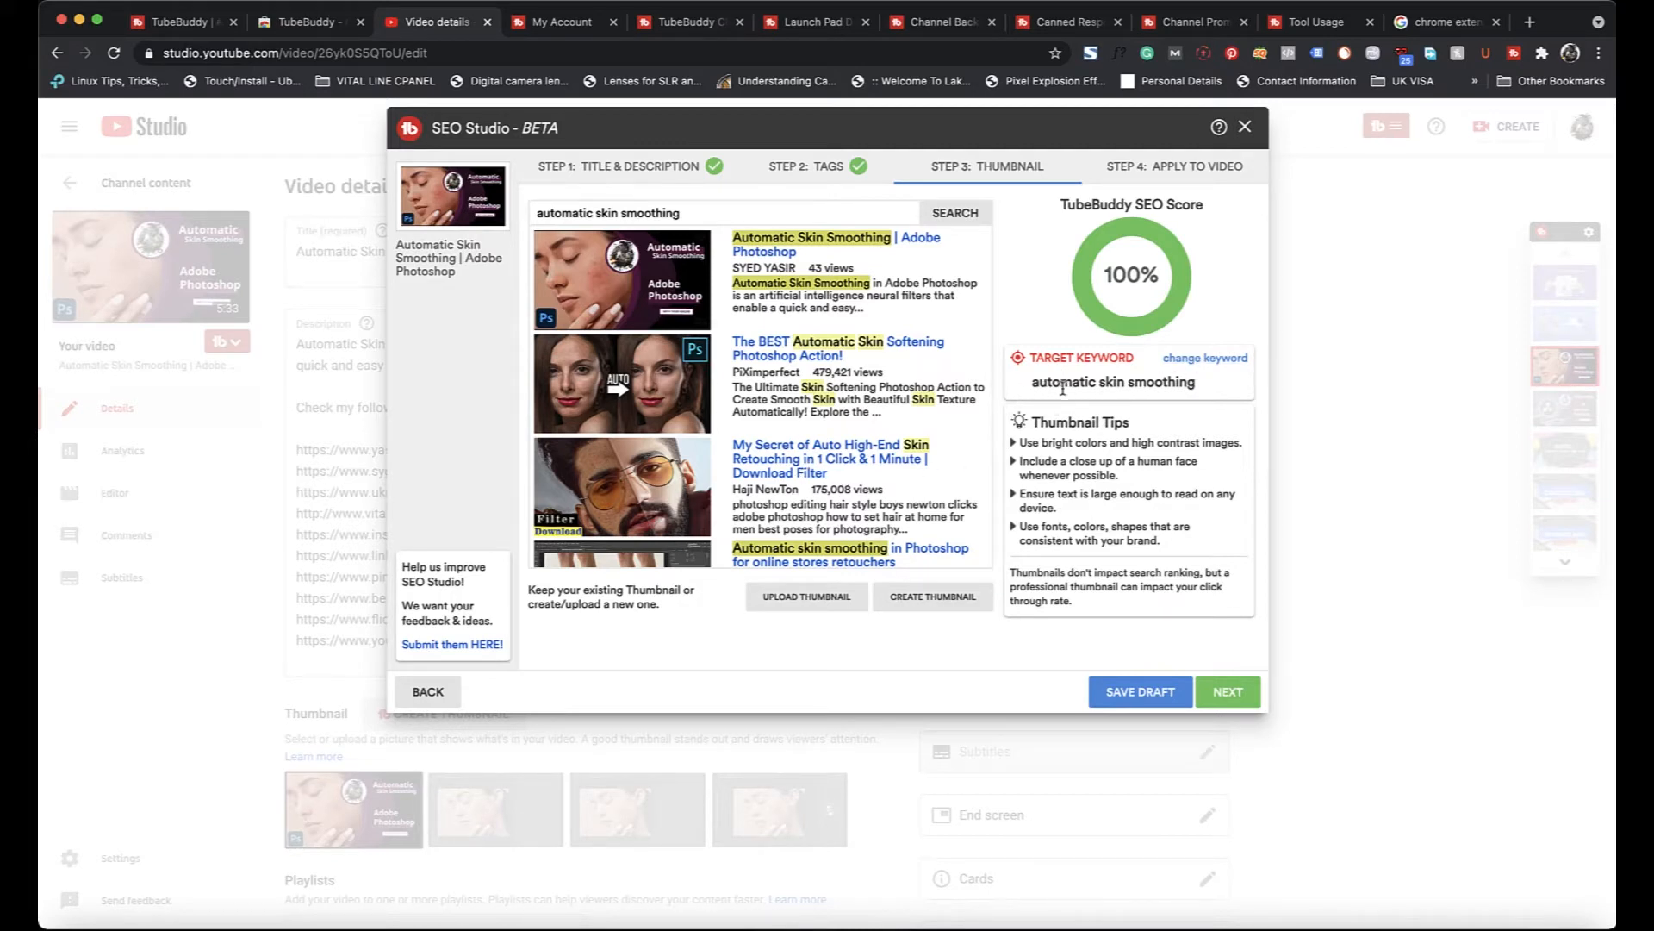
Compare the video's thumbnail with those of competing search results for the target keyword in SEO Studio.
drag(1033, 382, 1176, 382)
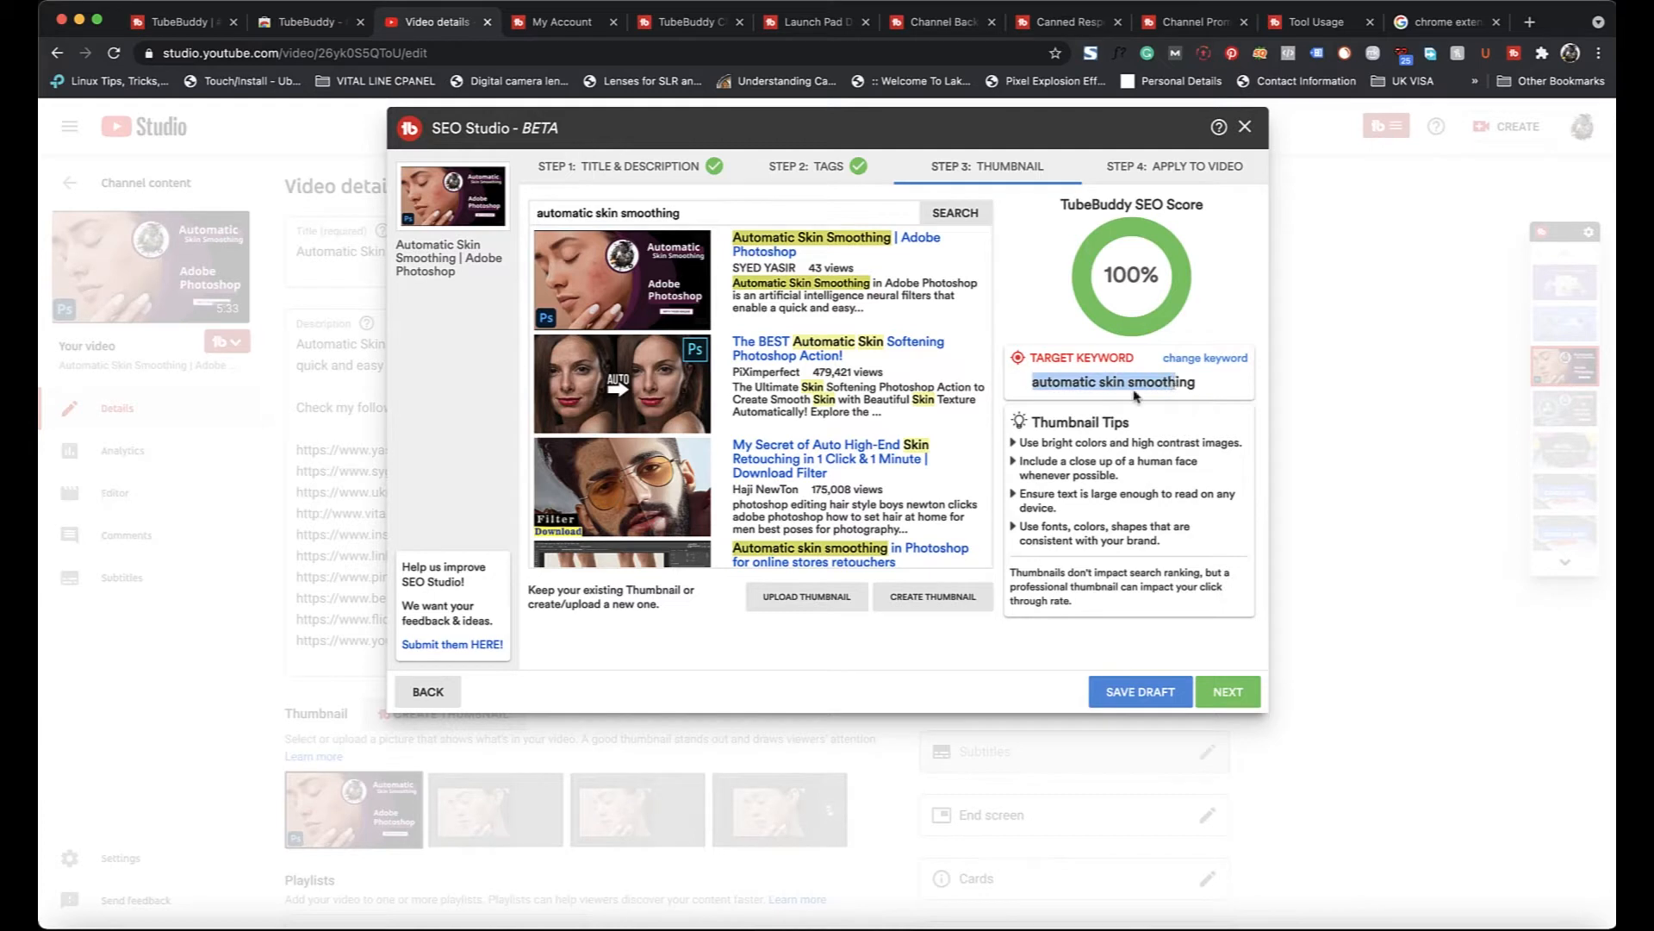
scroll(842, 469, down, 2)
scroll(842, 470, down, 2)
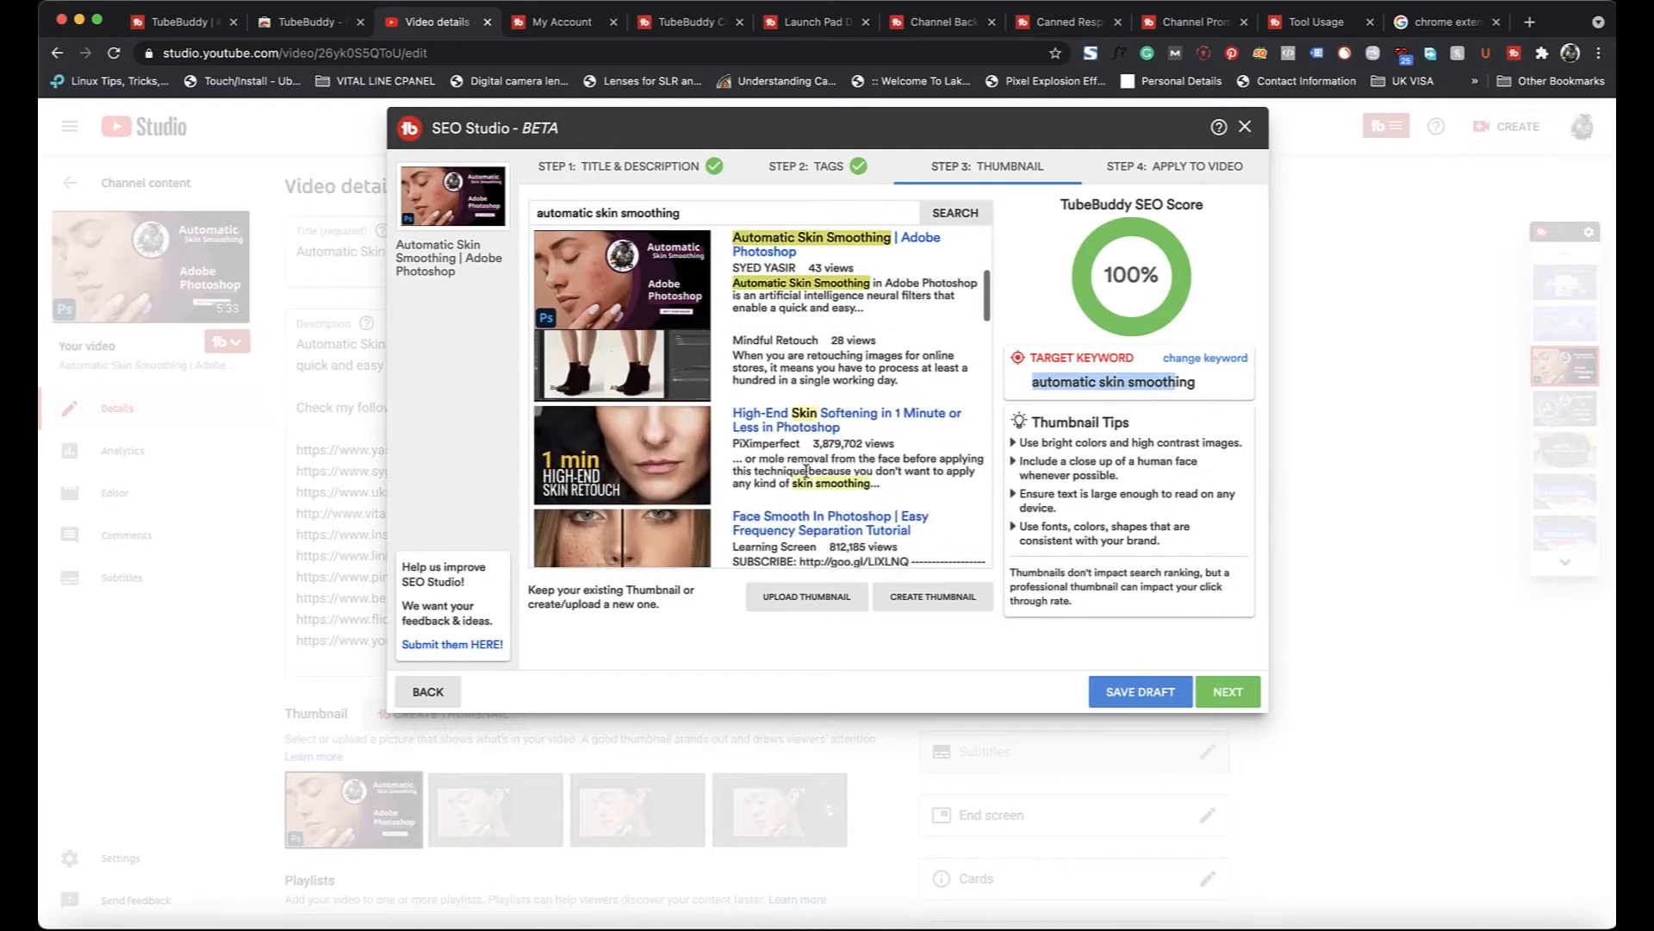
scroll(899, 495, down, 2)
scroll(899, 496, down, 1)
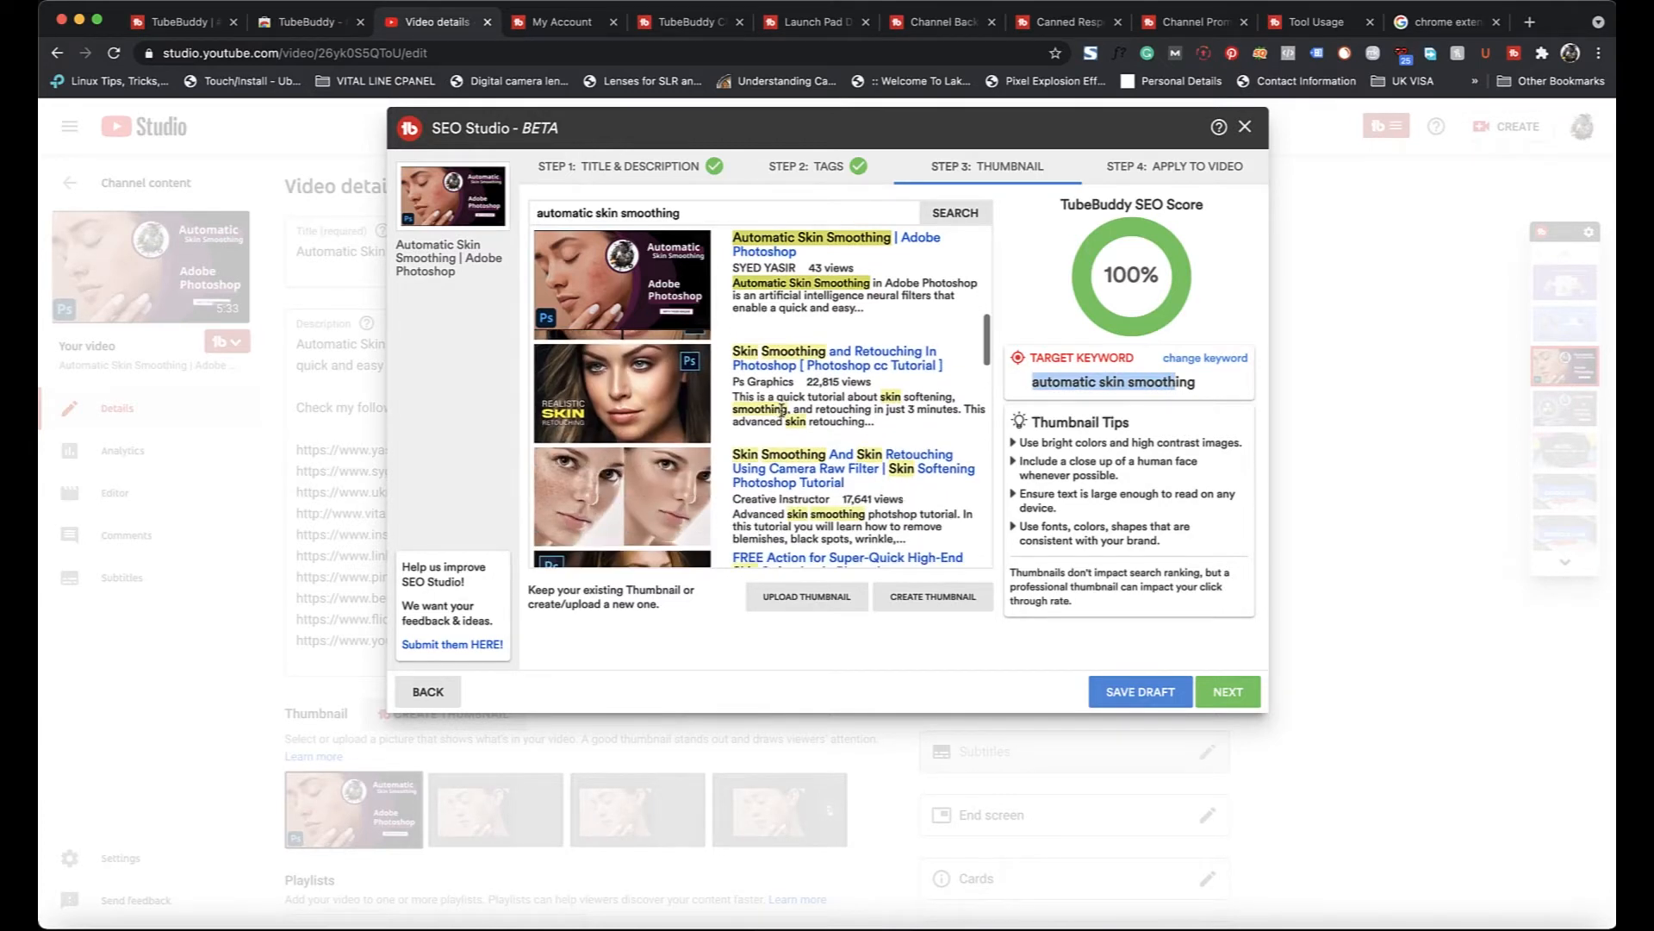
scroll(822, 426, down, 4)
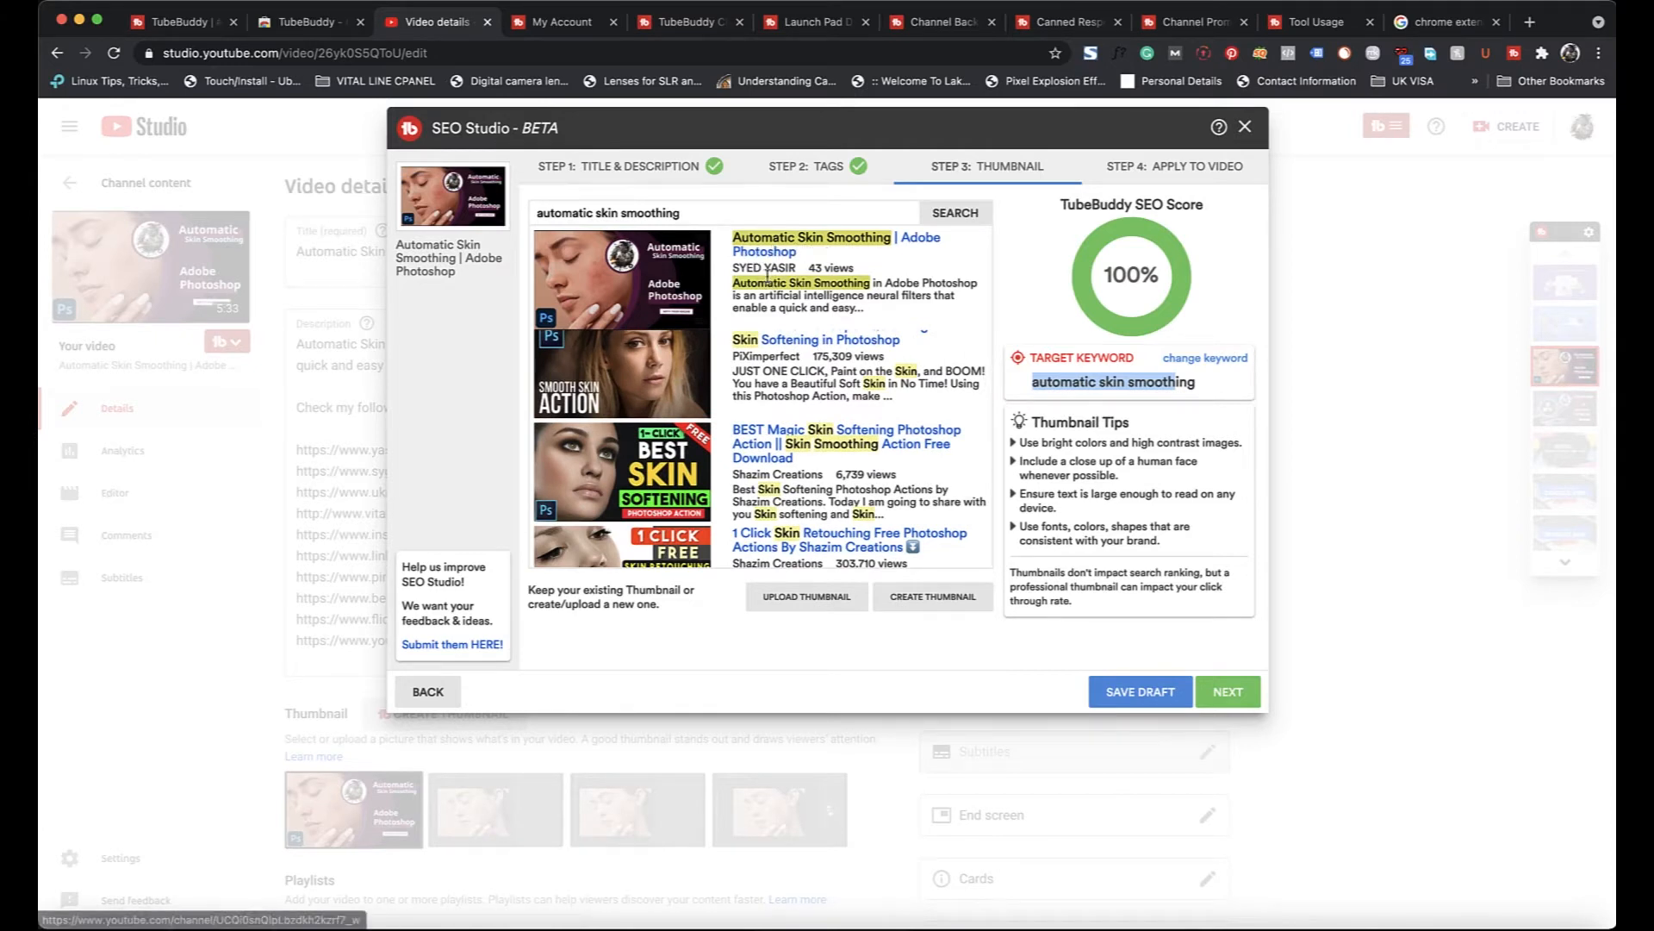
scroll(834, 431, up, 1)
scroll(834, 431, up, 3)
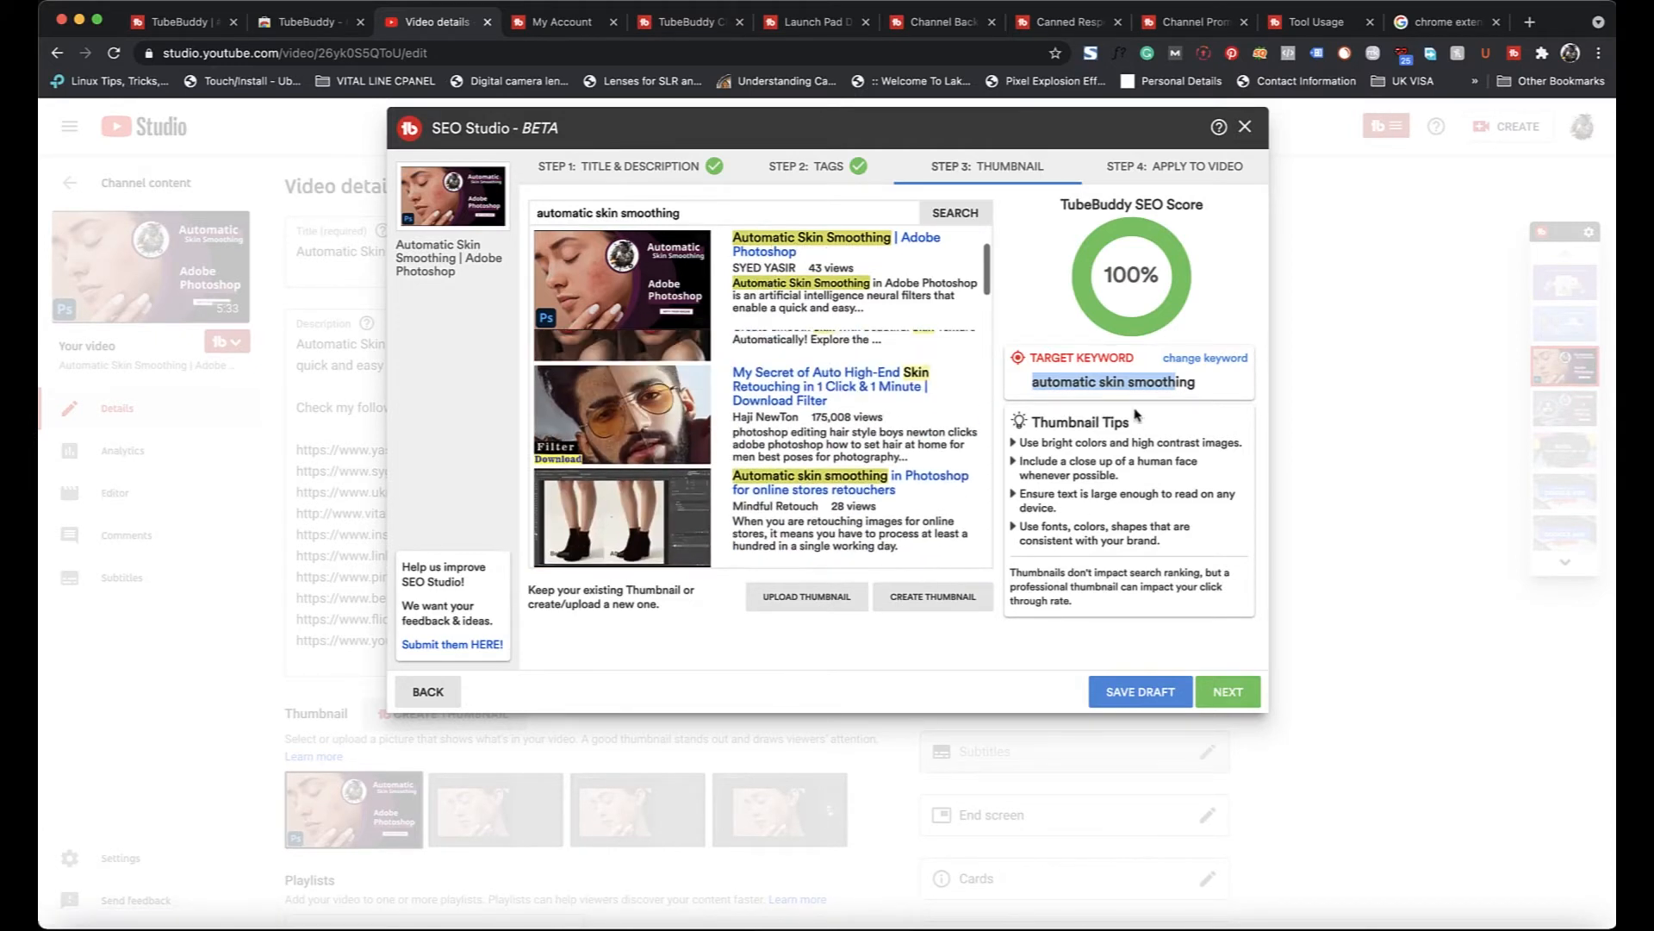
click(1202, 272)
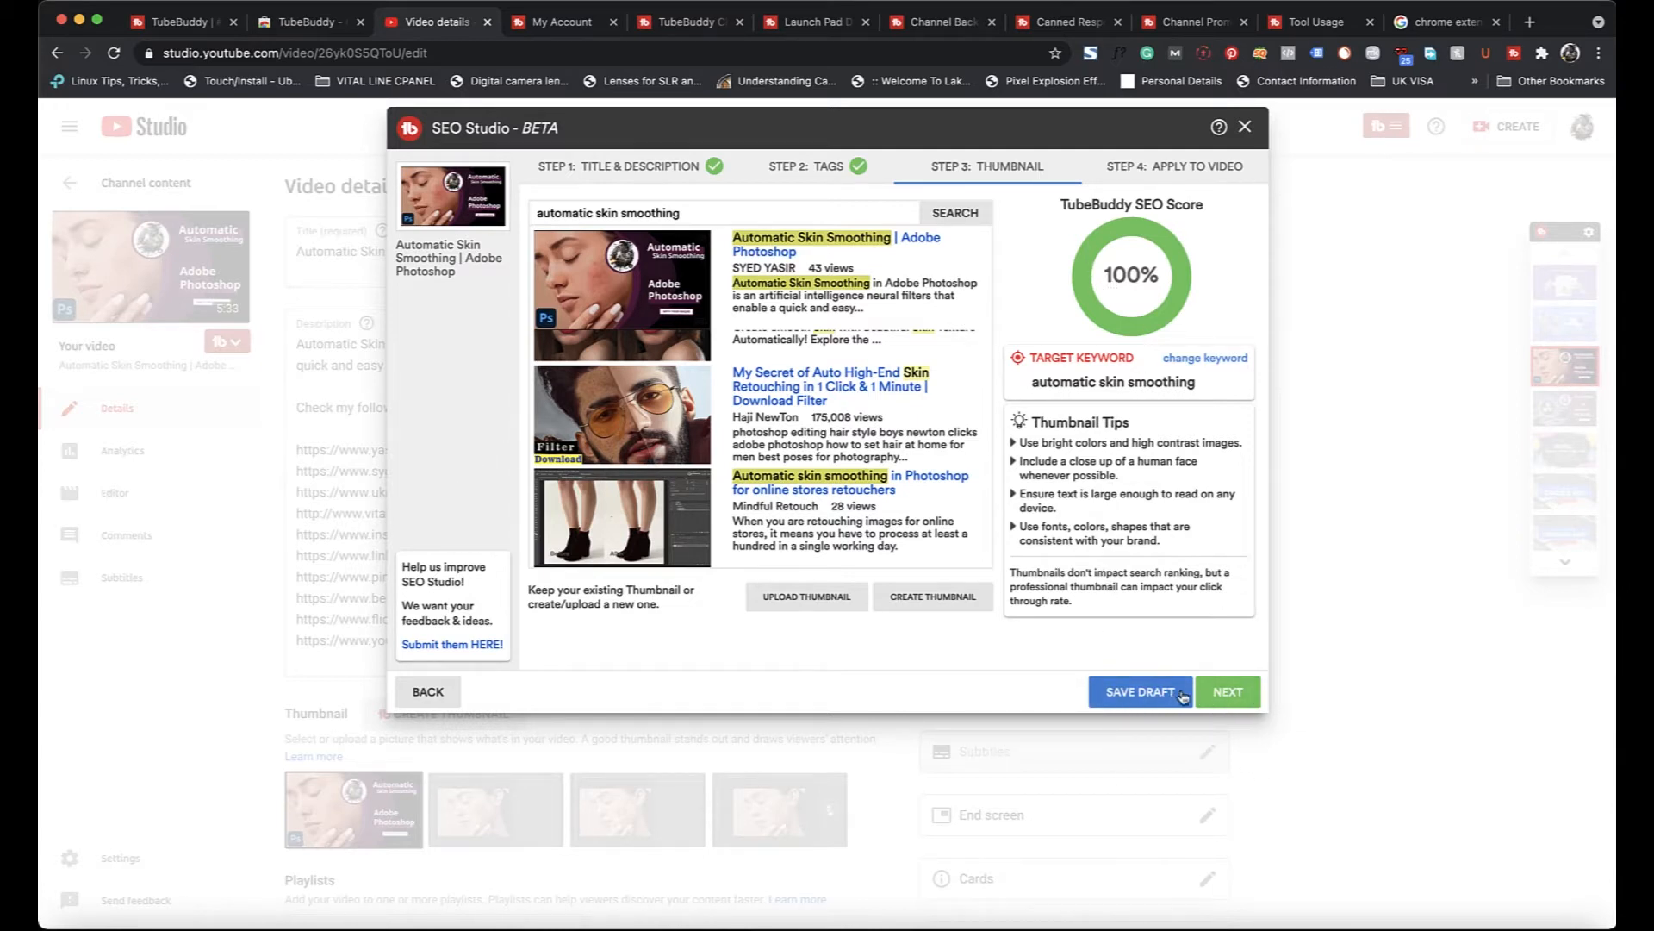
Keep the existing thumbnail and apply the SEO Studio optimization to the video.
click(1229, 691)
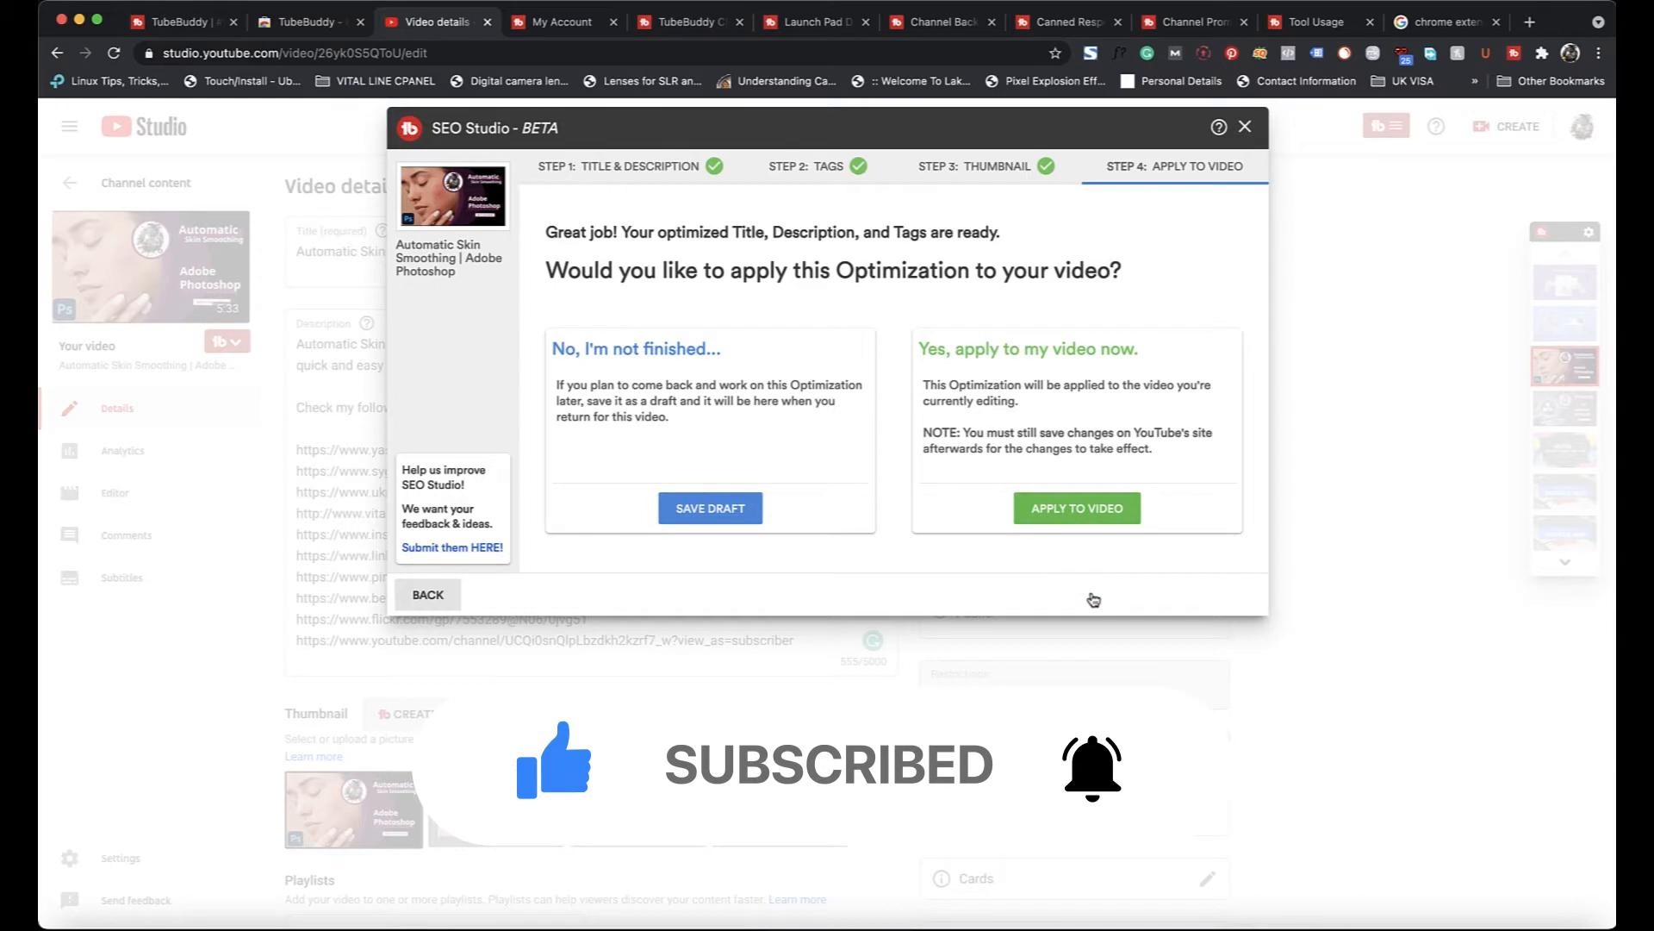
click(1073, 508)
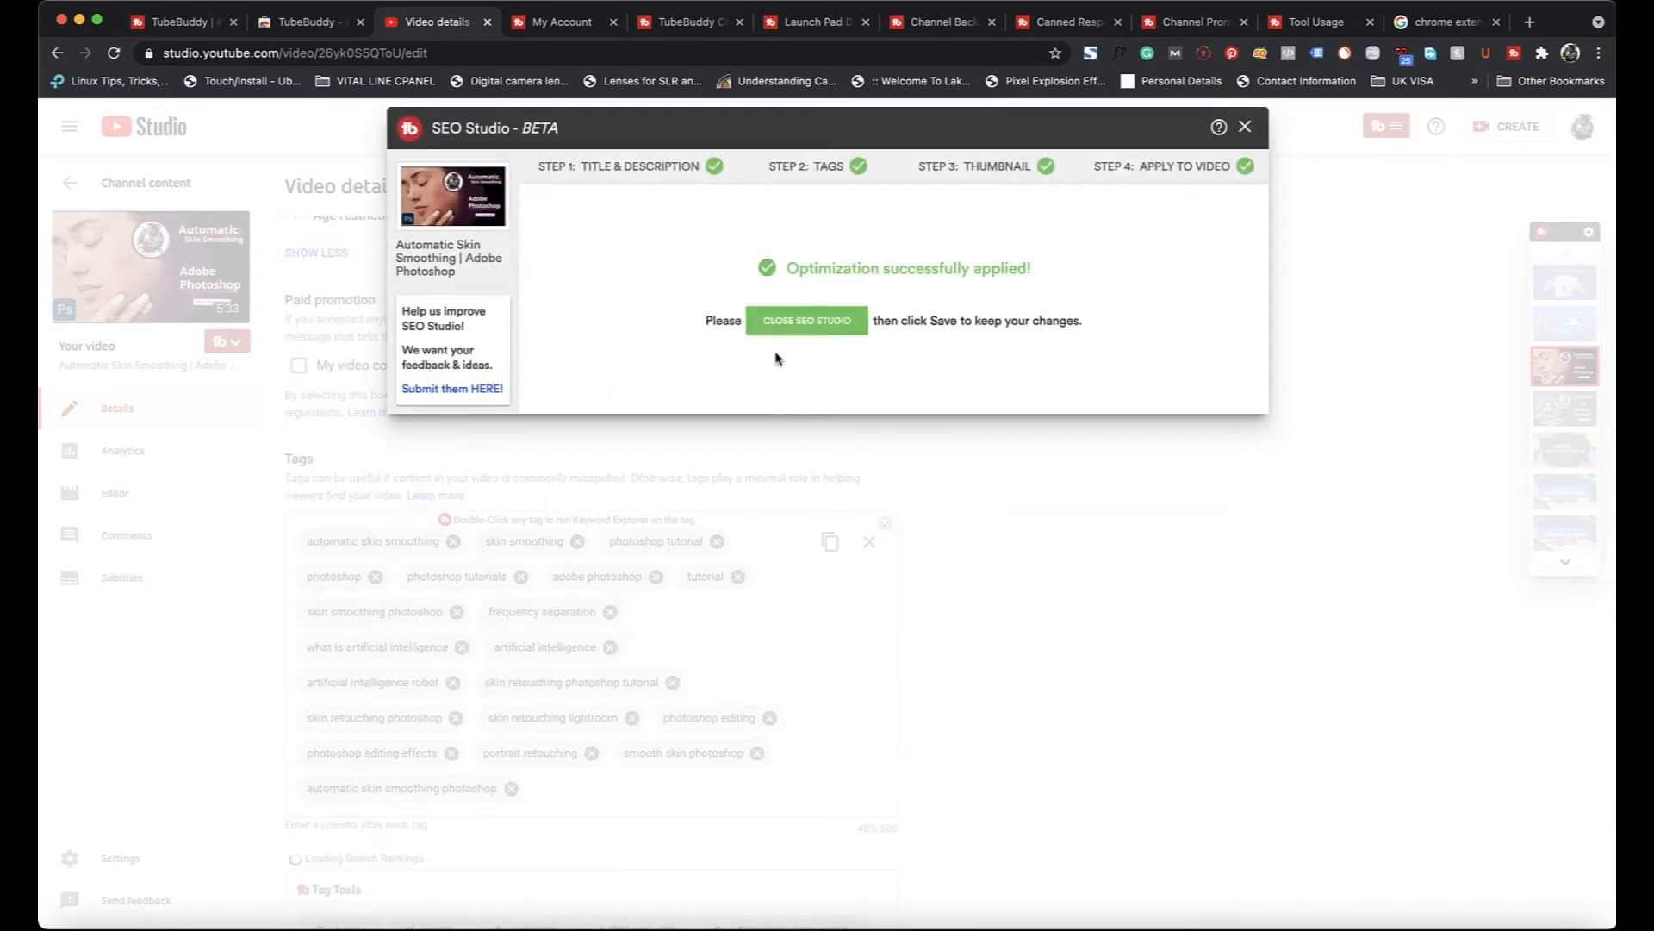
Close SEO Studio and save the optimized video details.
click(807, 322)
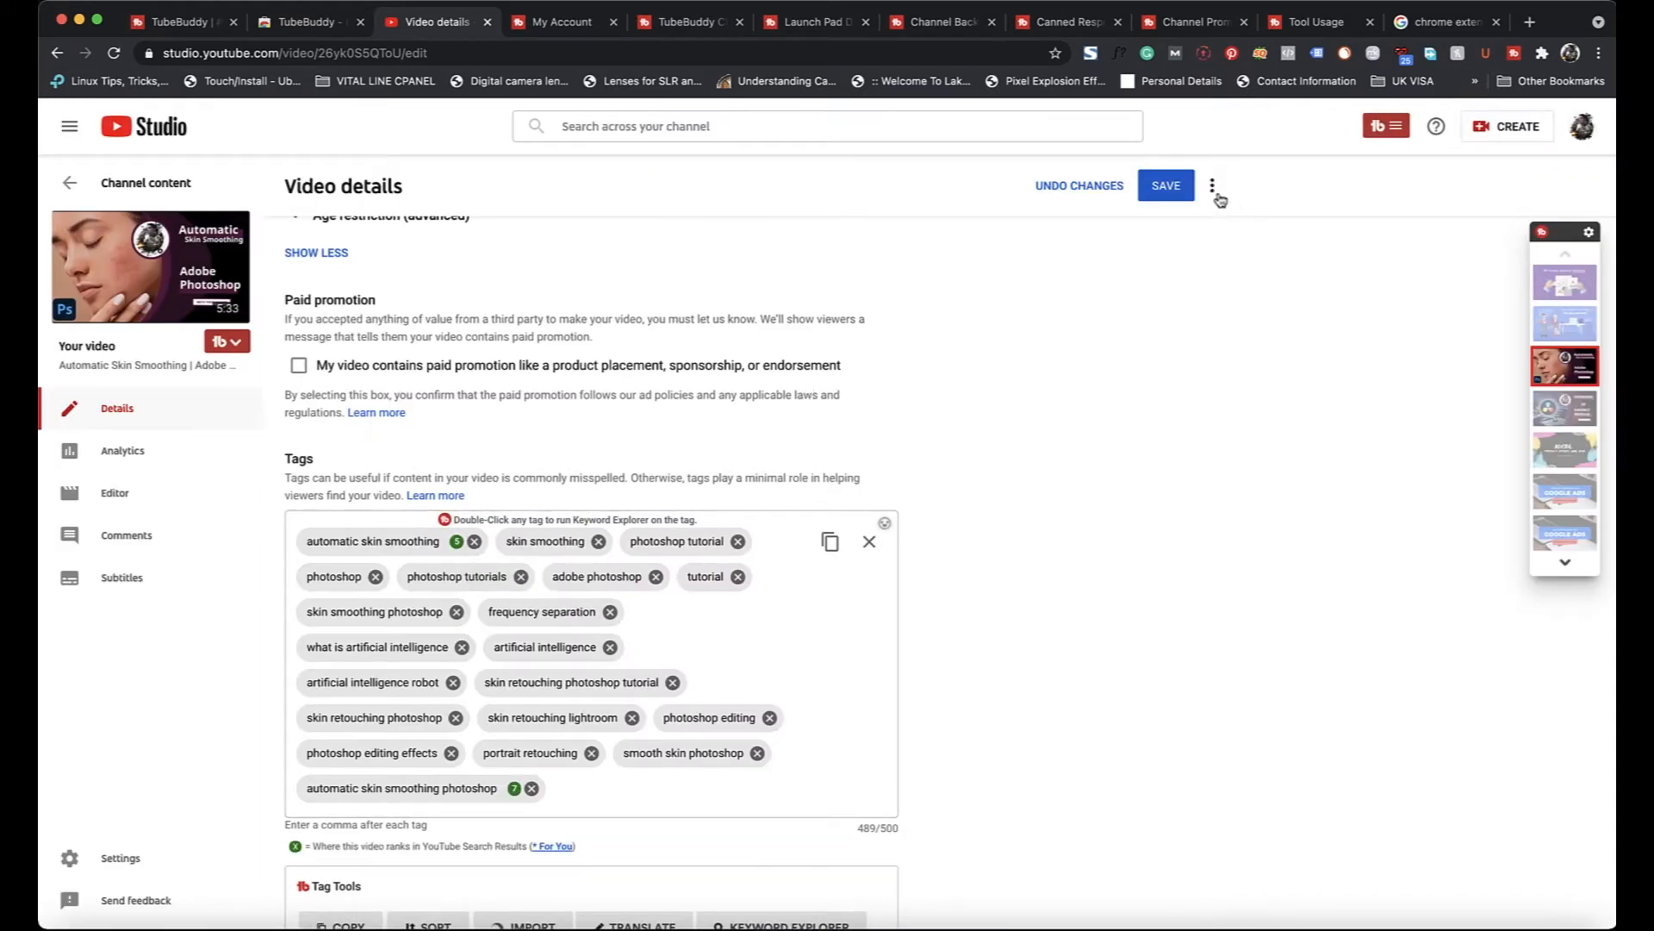
click(1168, 188)
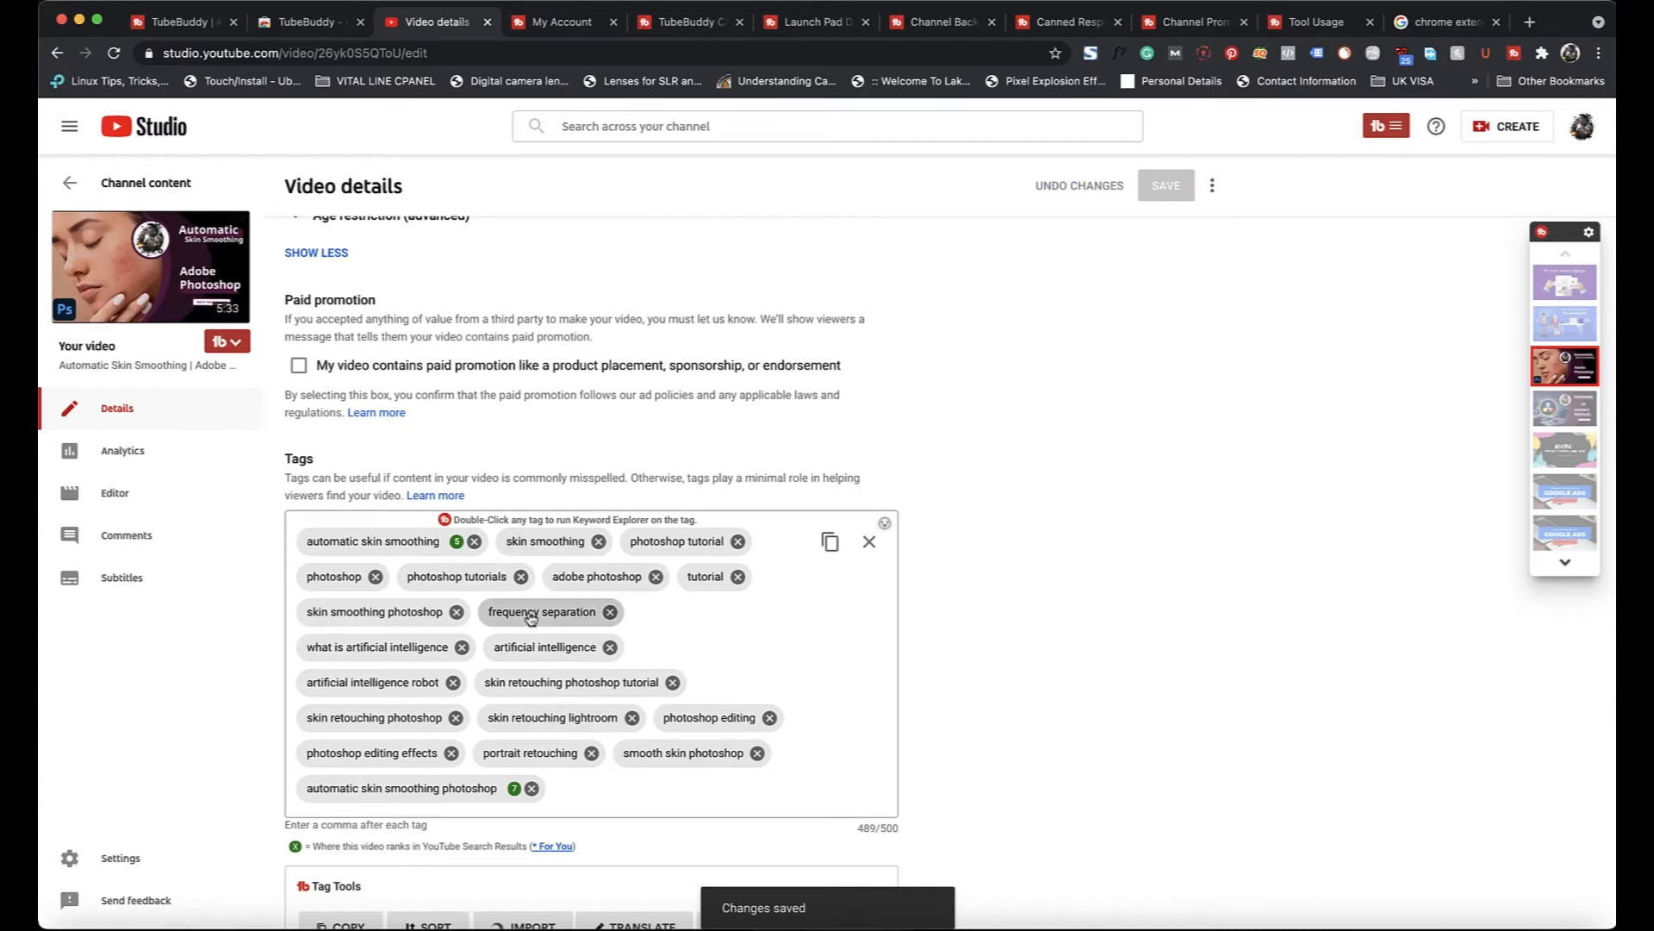
Review TubeBuddy's Captions Service offer for the video, then close it.
click(229, 344)
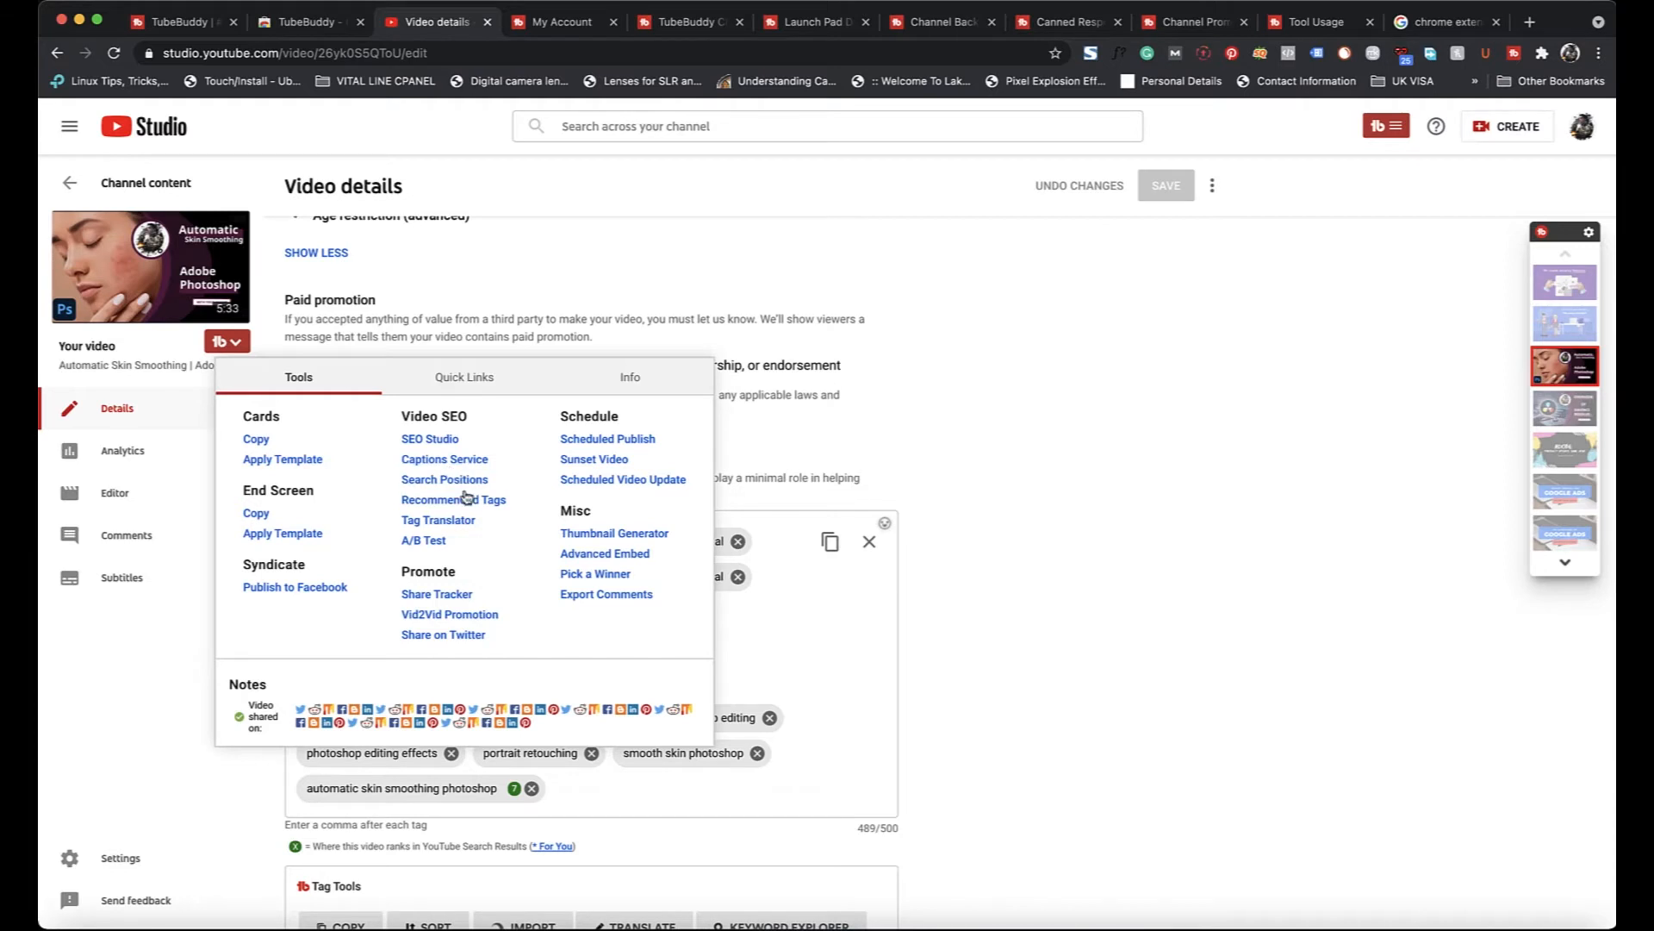
click(445, 460)
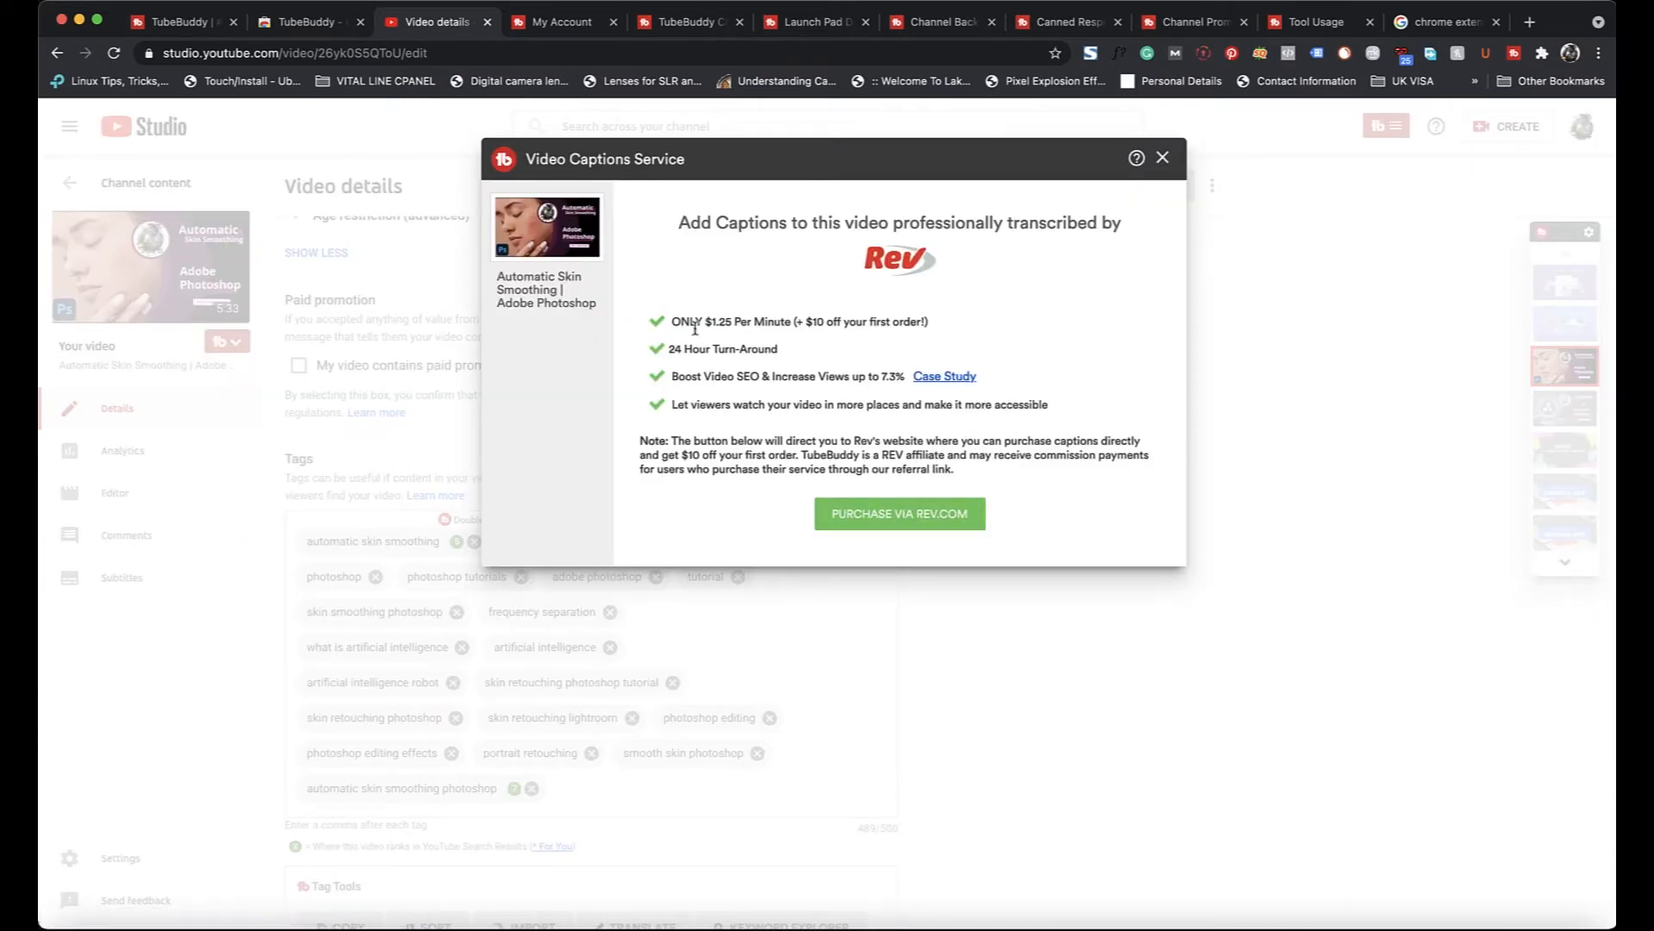
click(1166, 159)
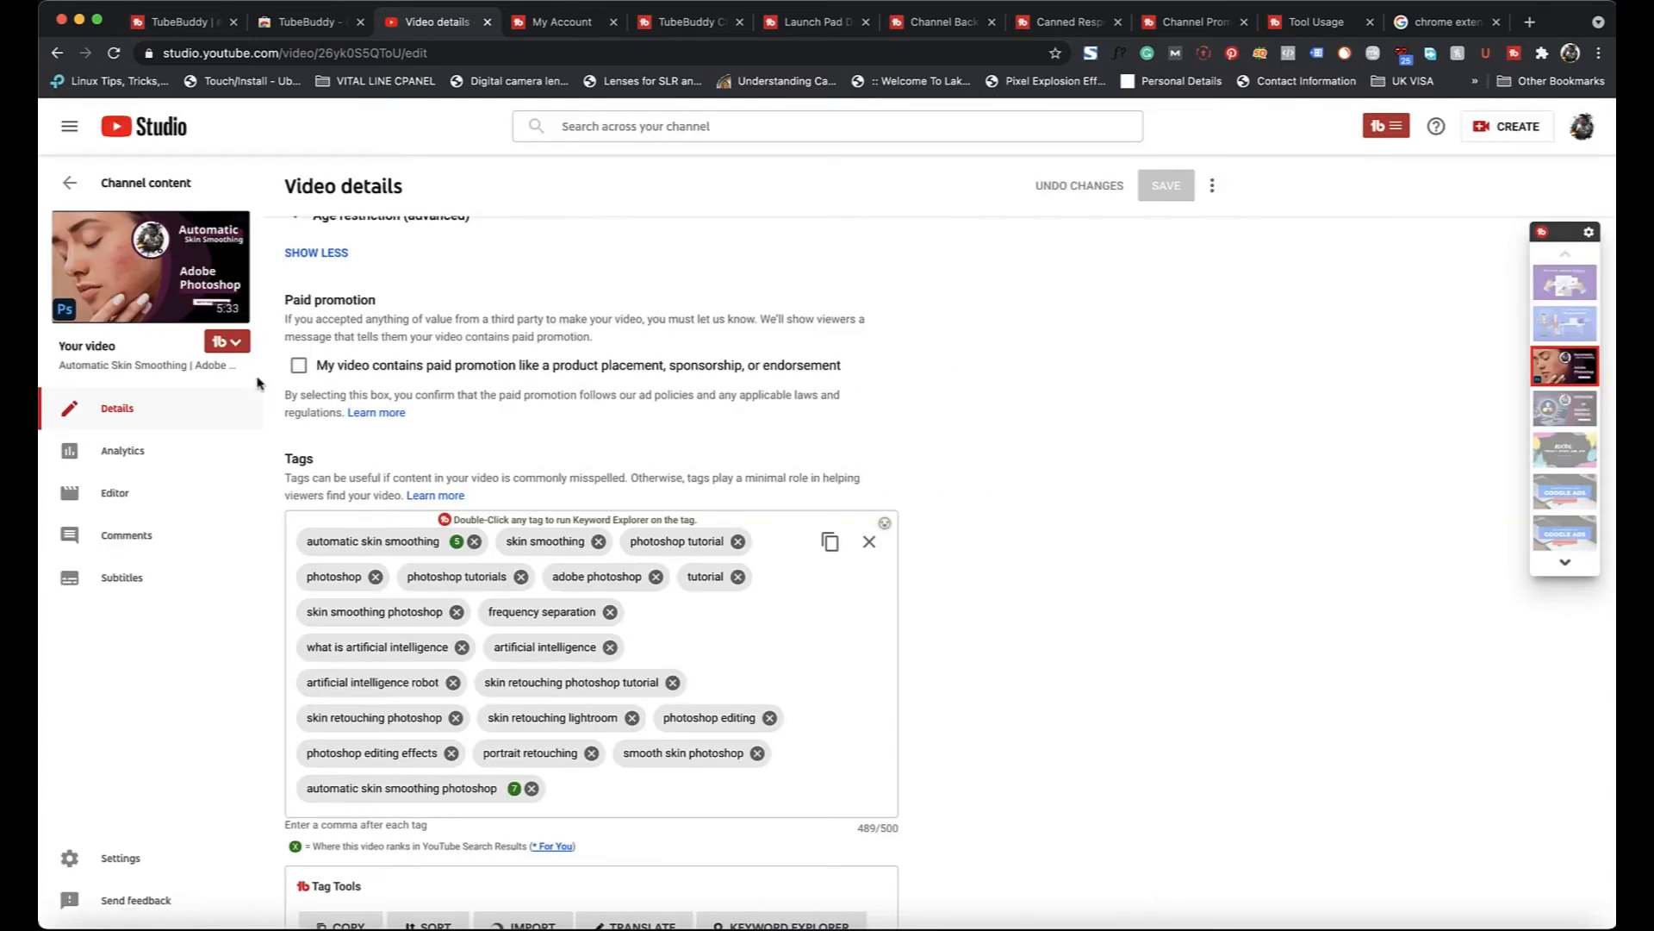
Review the video's search positions by tag and the option to track custom search terms.
click(226, 342)
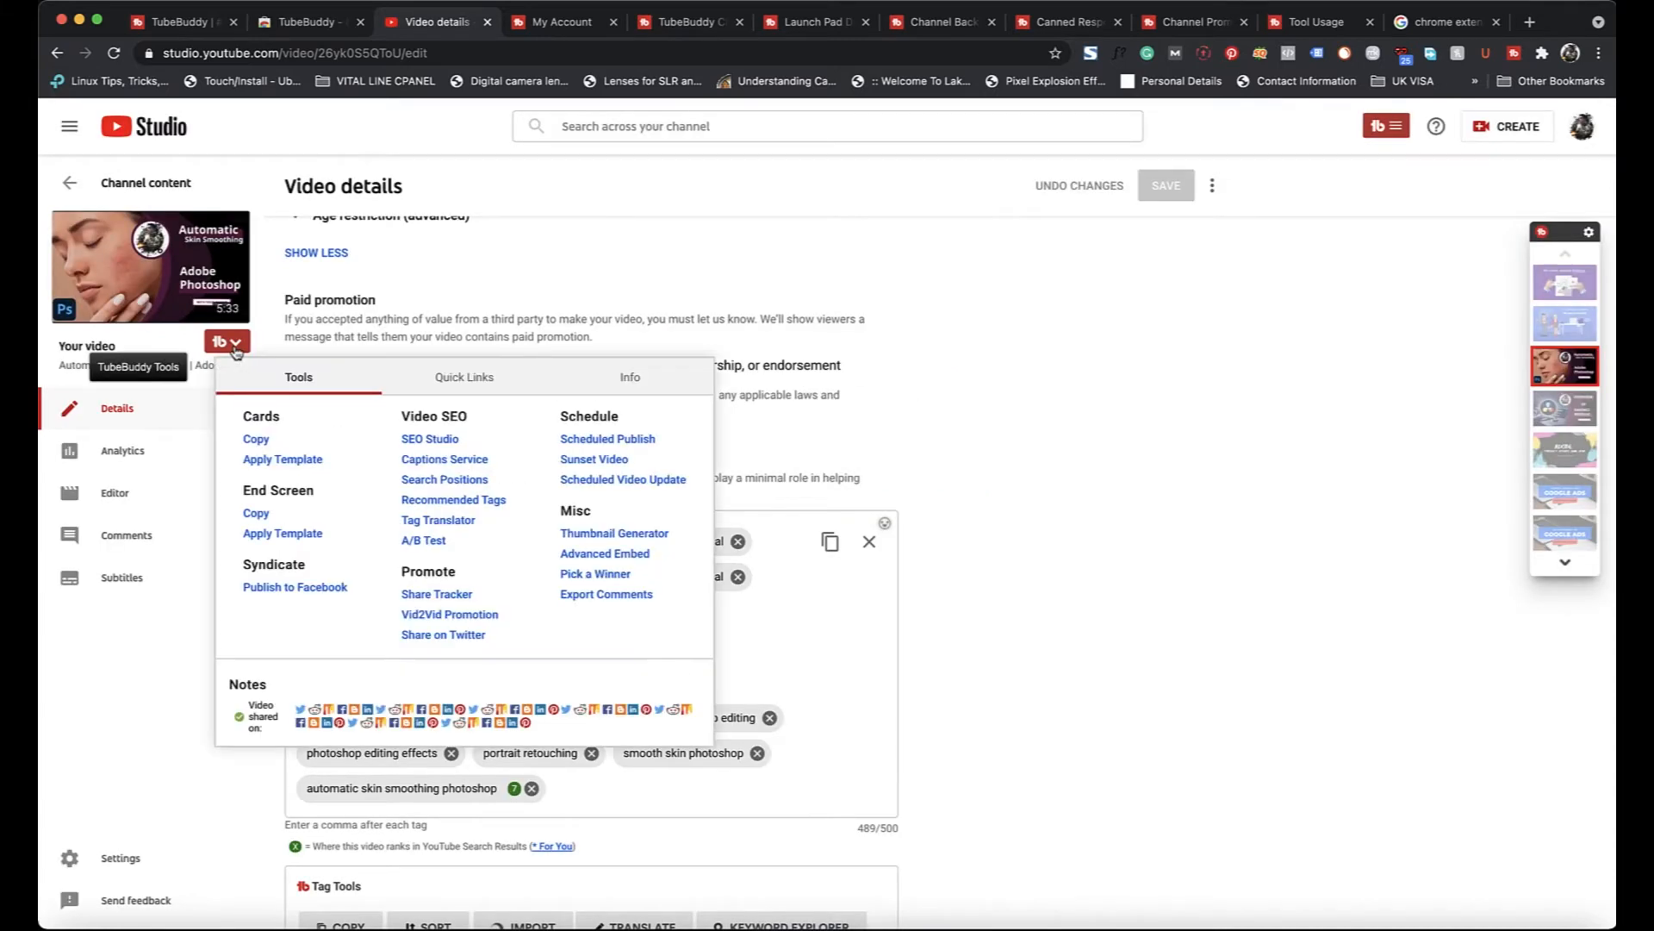
click(444, 481)
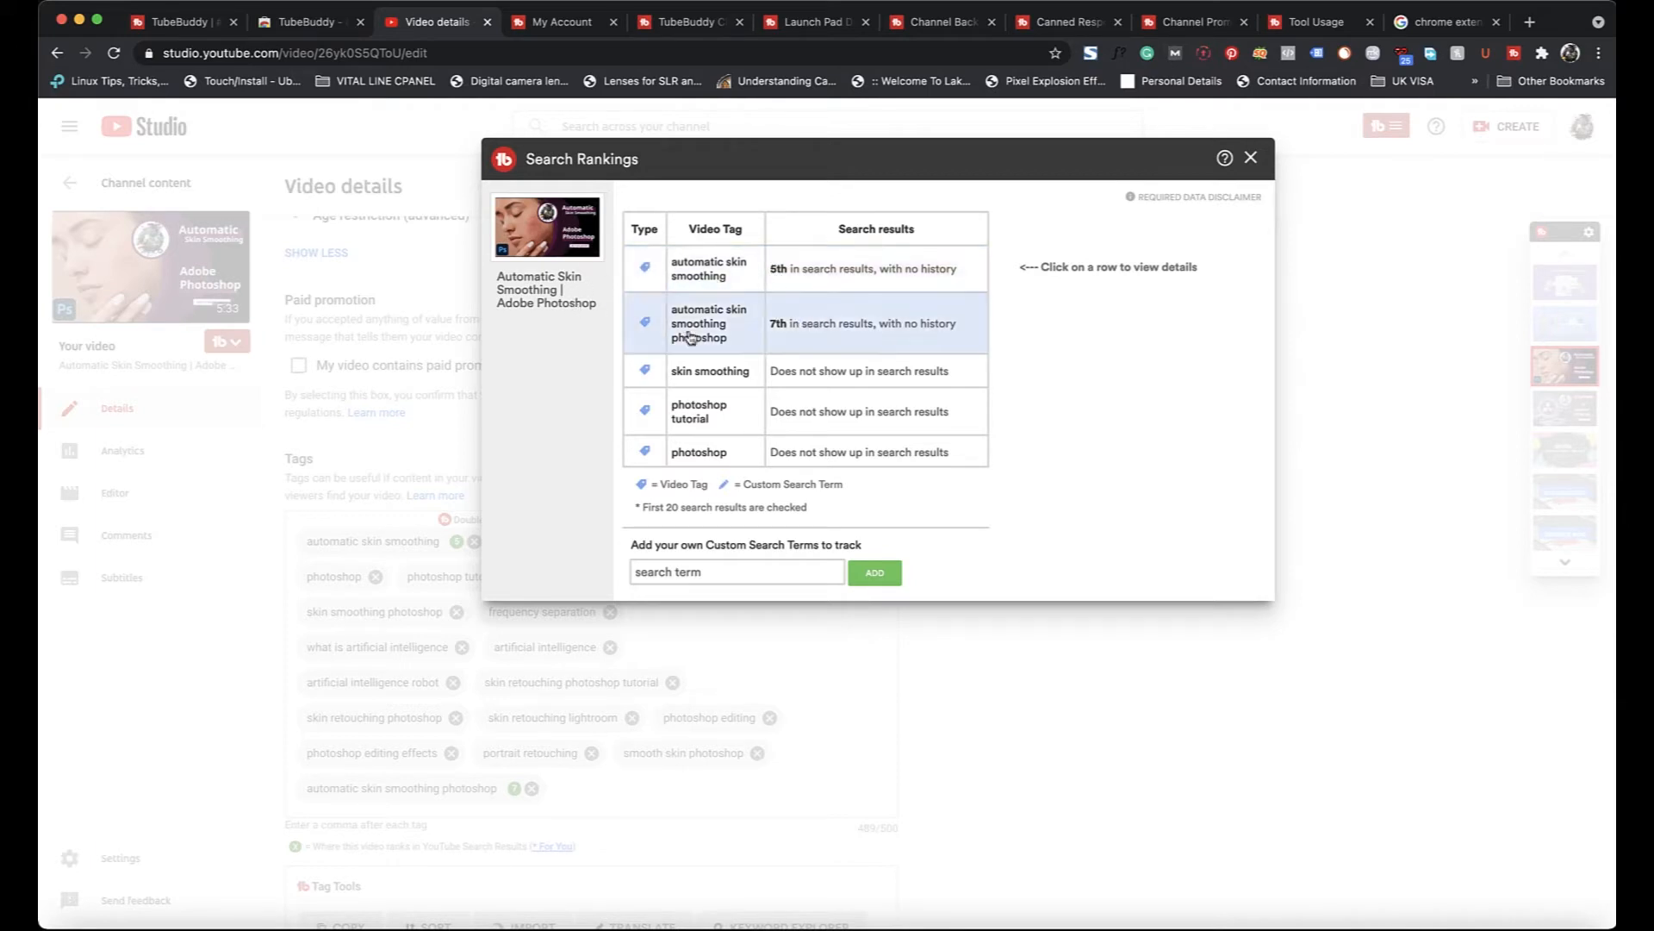
click(714, 574)
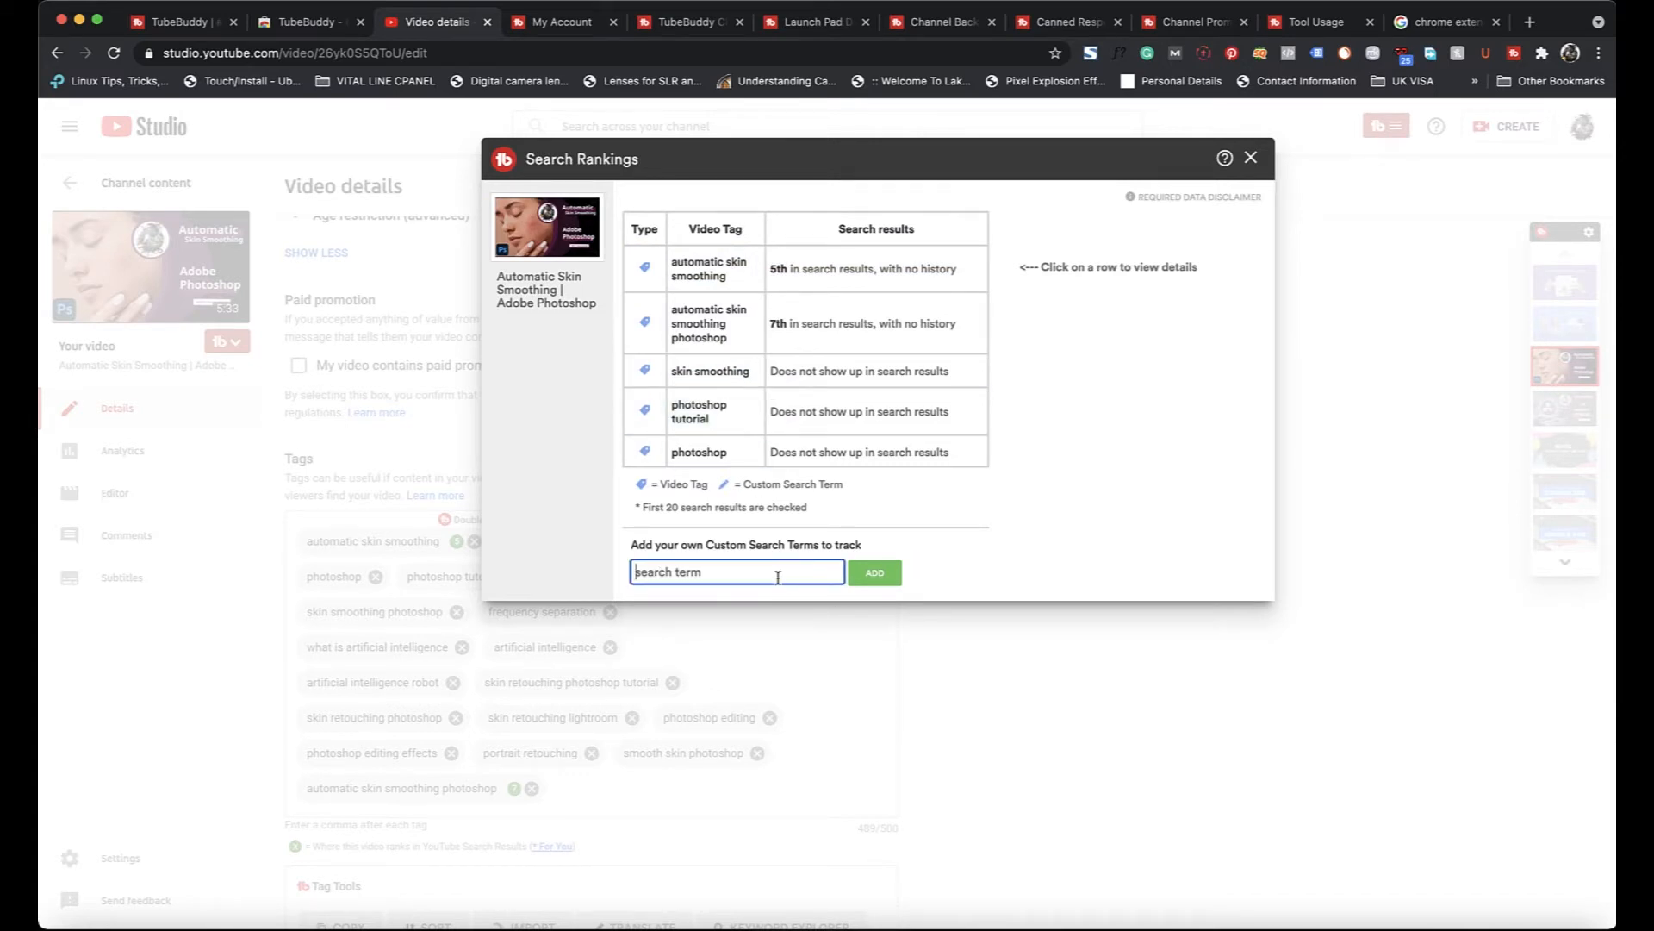
mouse_move(1232, 181)
click(1246, 161)
Use TubeBuddy's Recommended Tags tool to view the tag suggestions for the video.
click(234, 343)
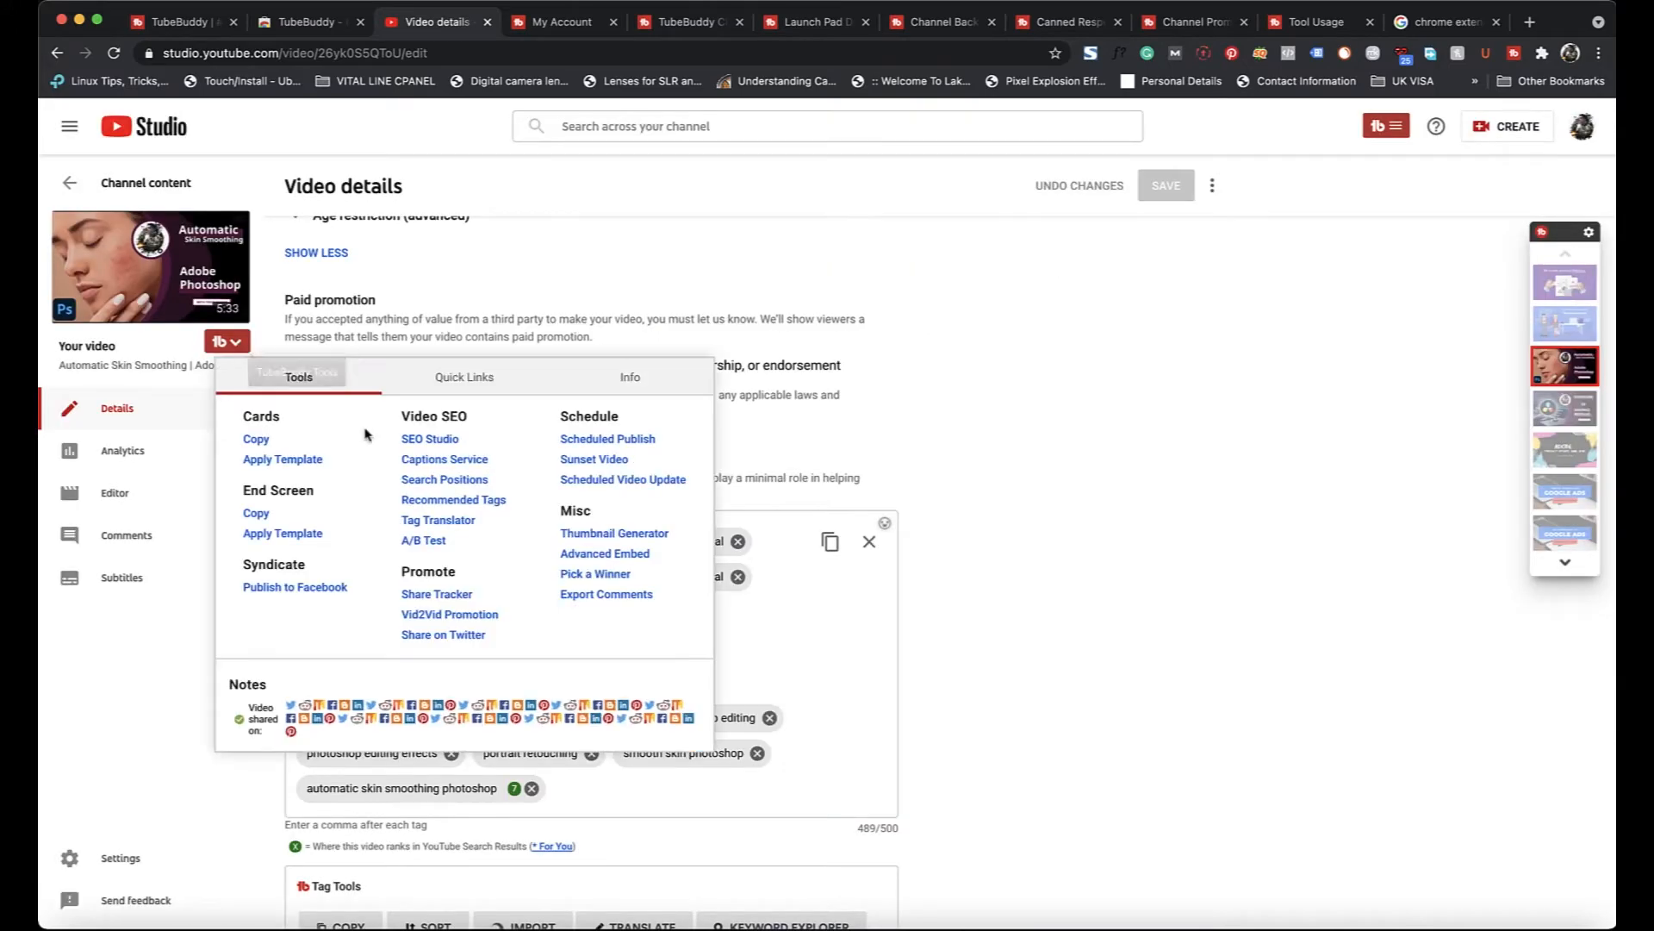
click(442, 503)
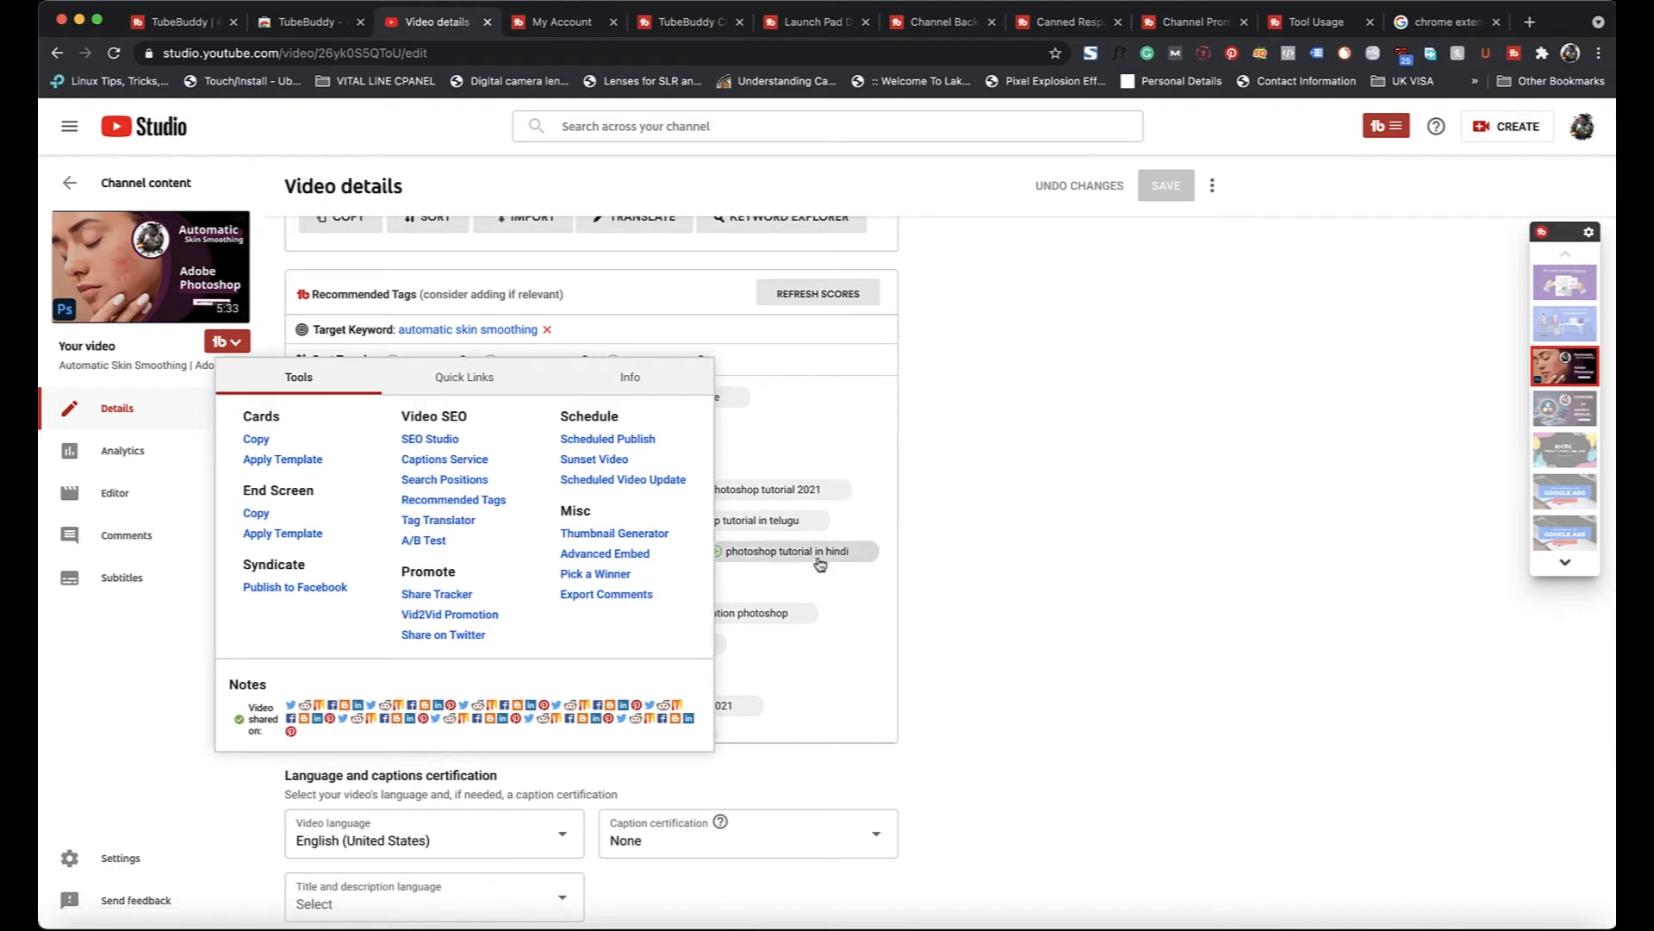
click(979, 529)
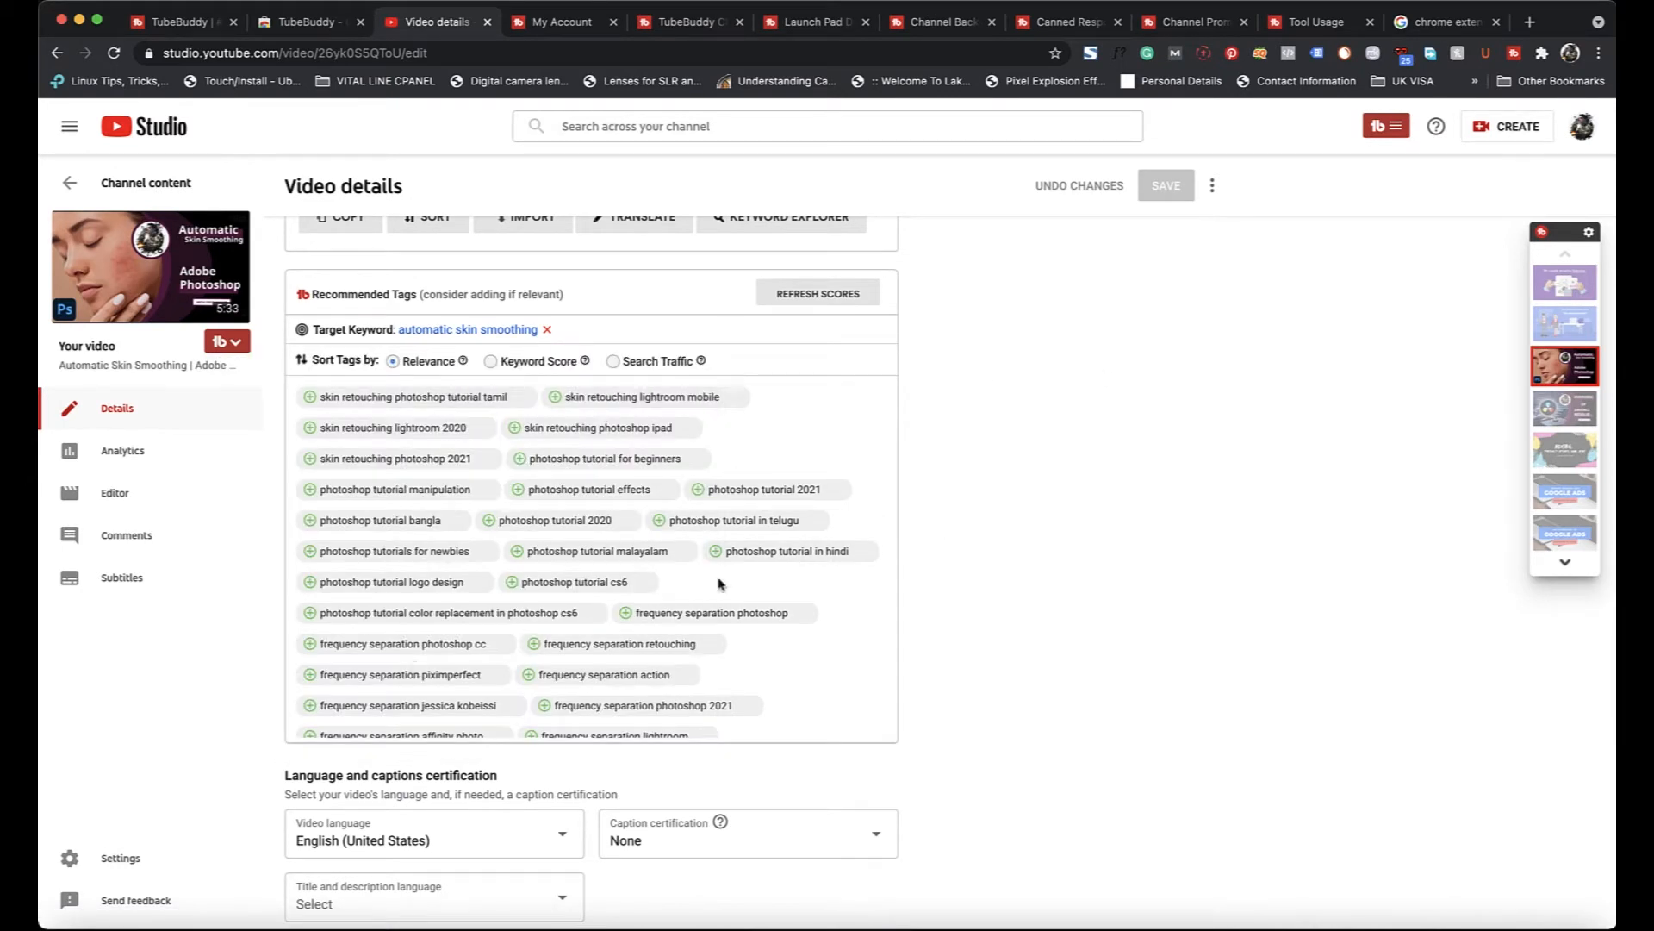
Examine the top languages of the channel's audience in Tag Translator without translating any tags.
click(235, 343)
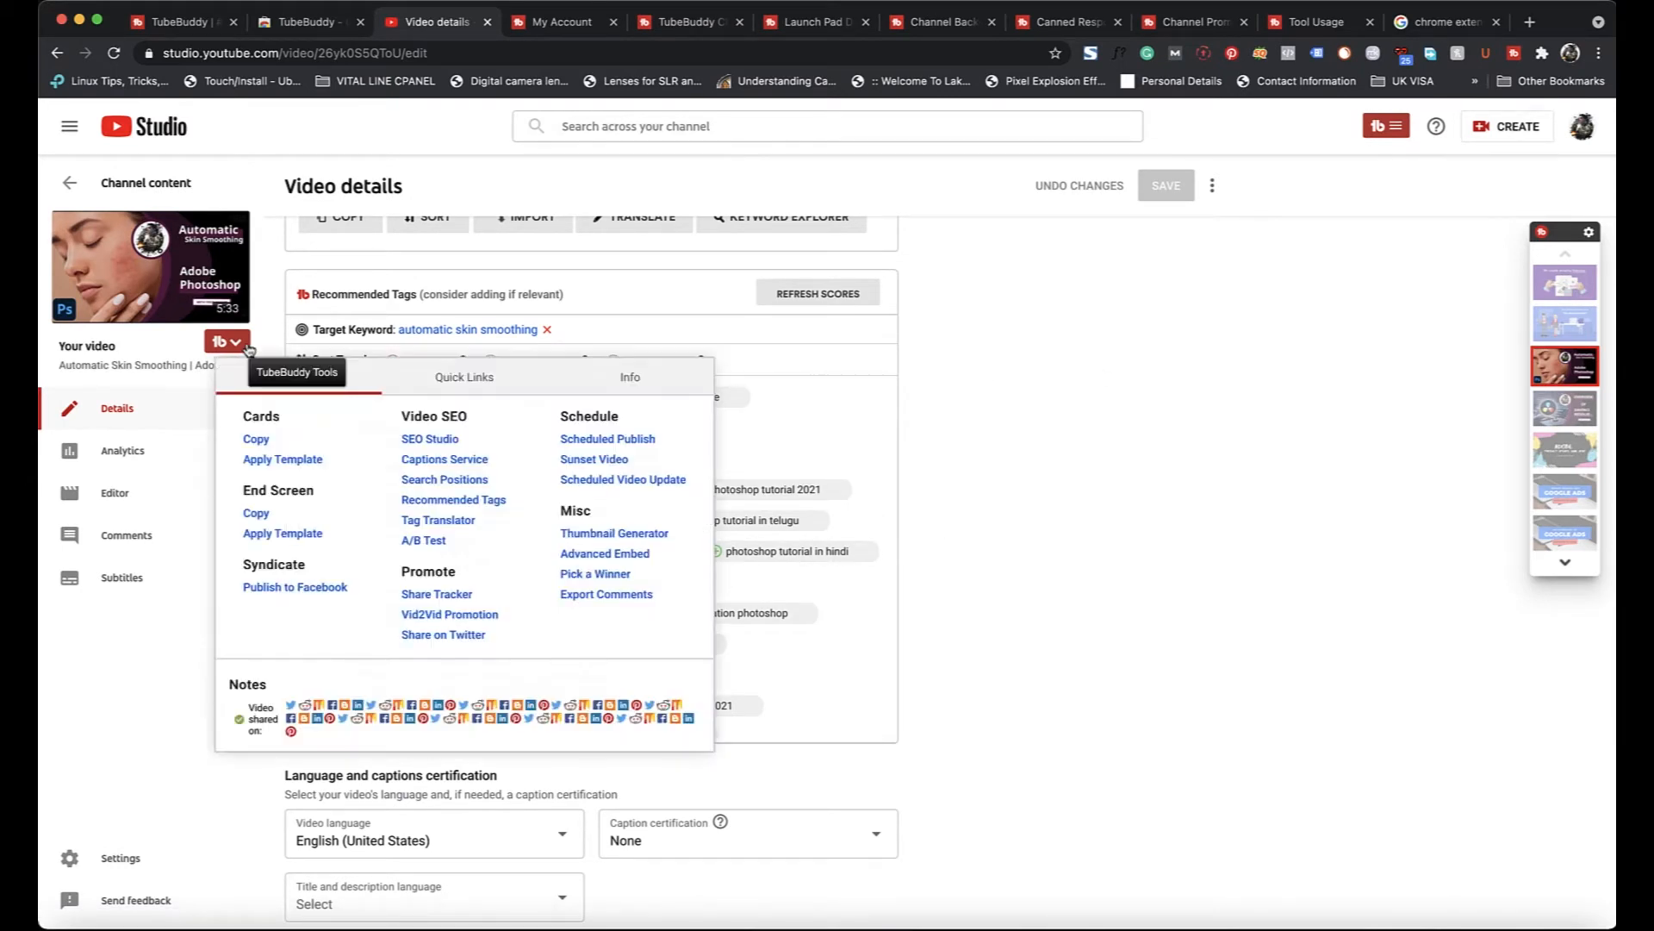
click(436, 523)
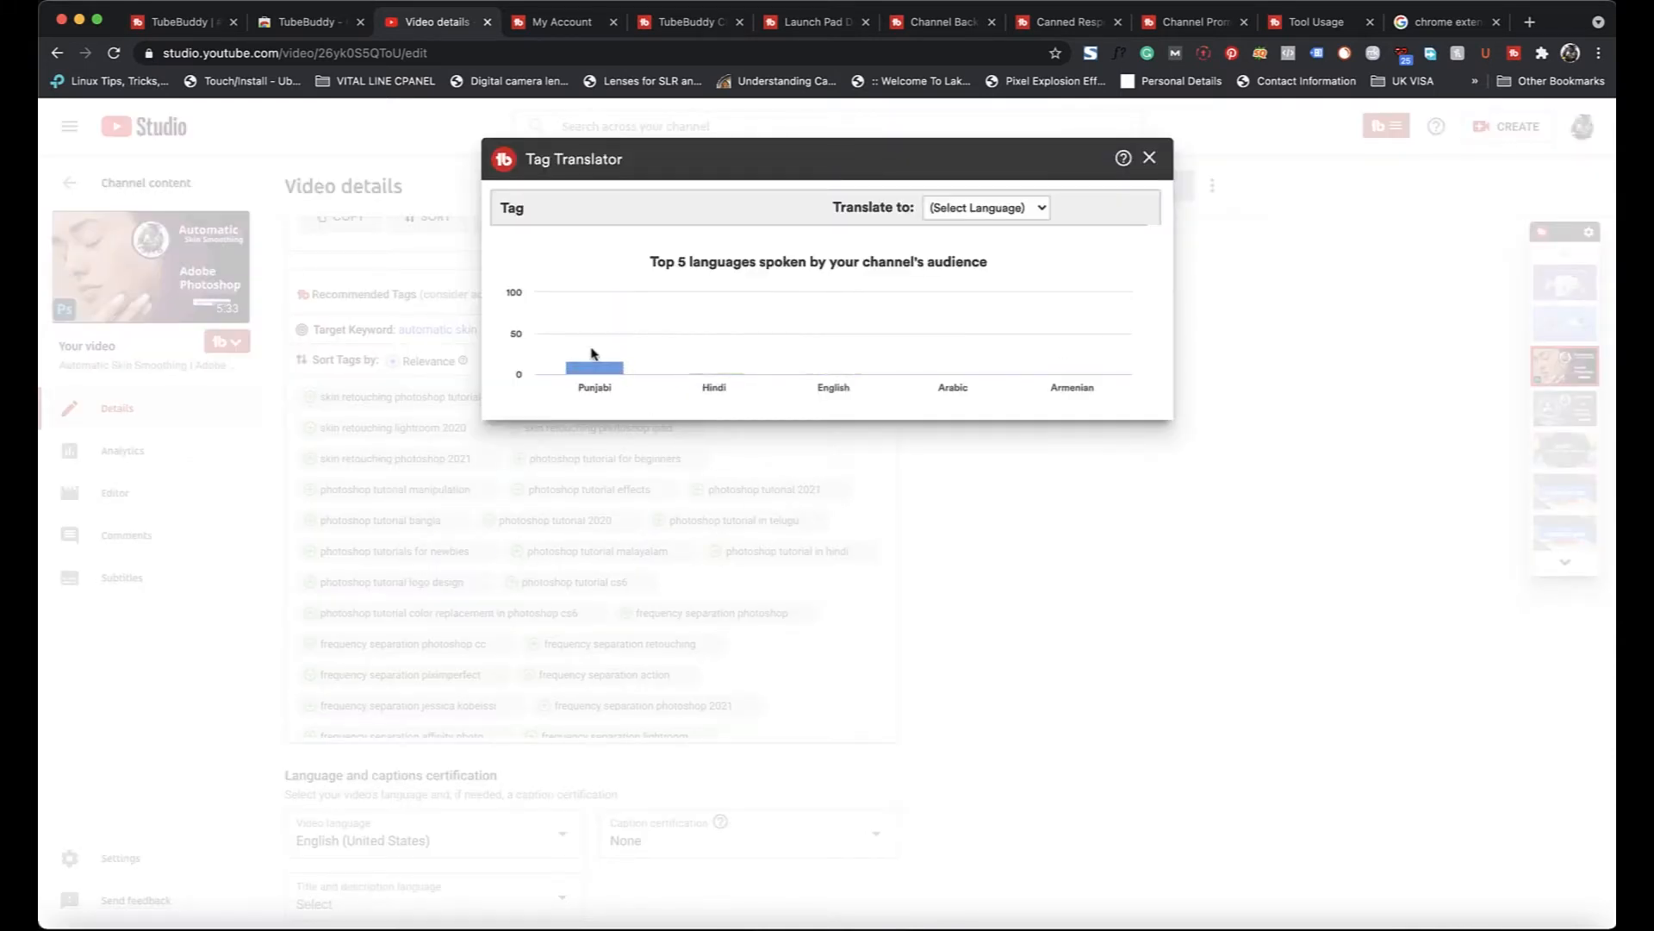
mouse_move(594, 373)
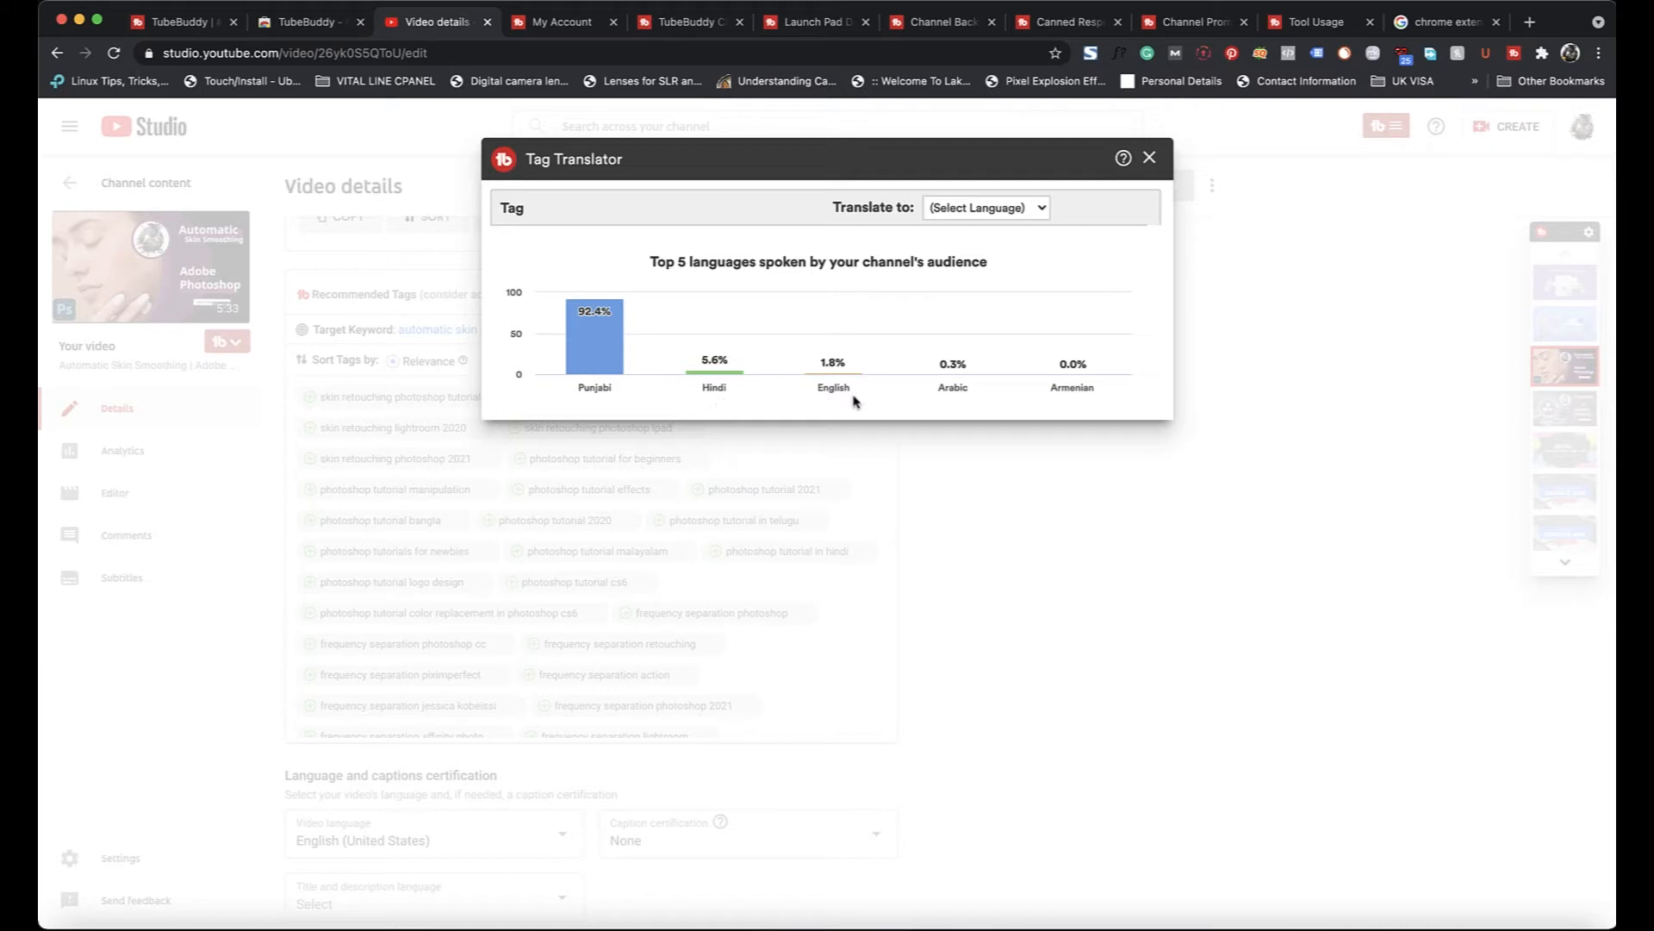
mouse_move(821, 352)
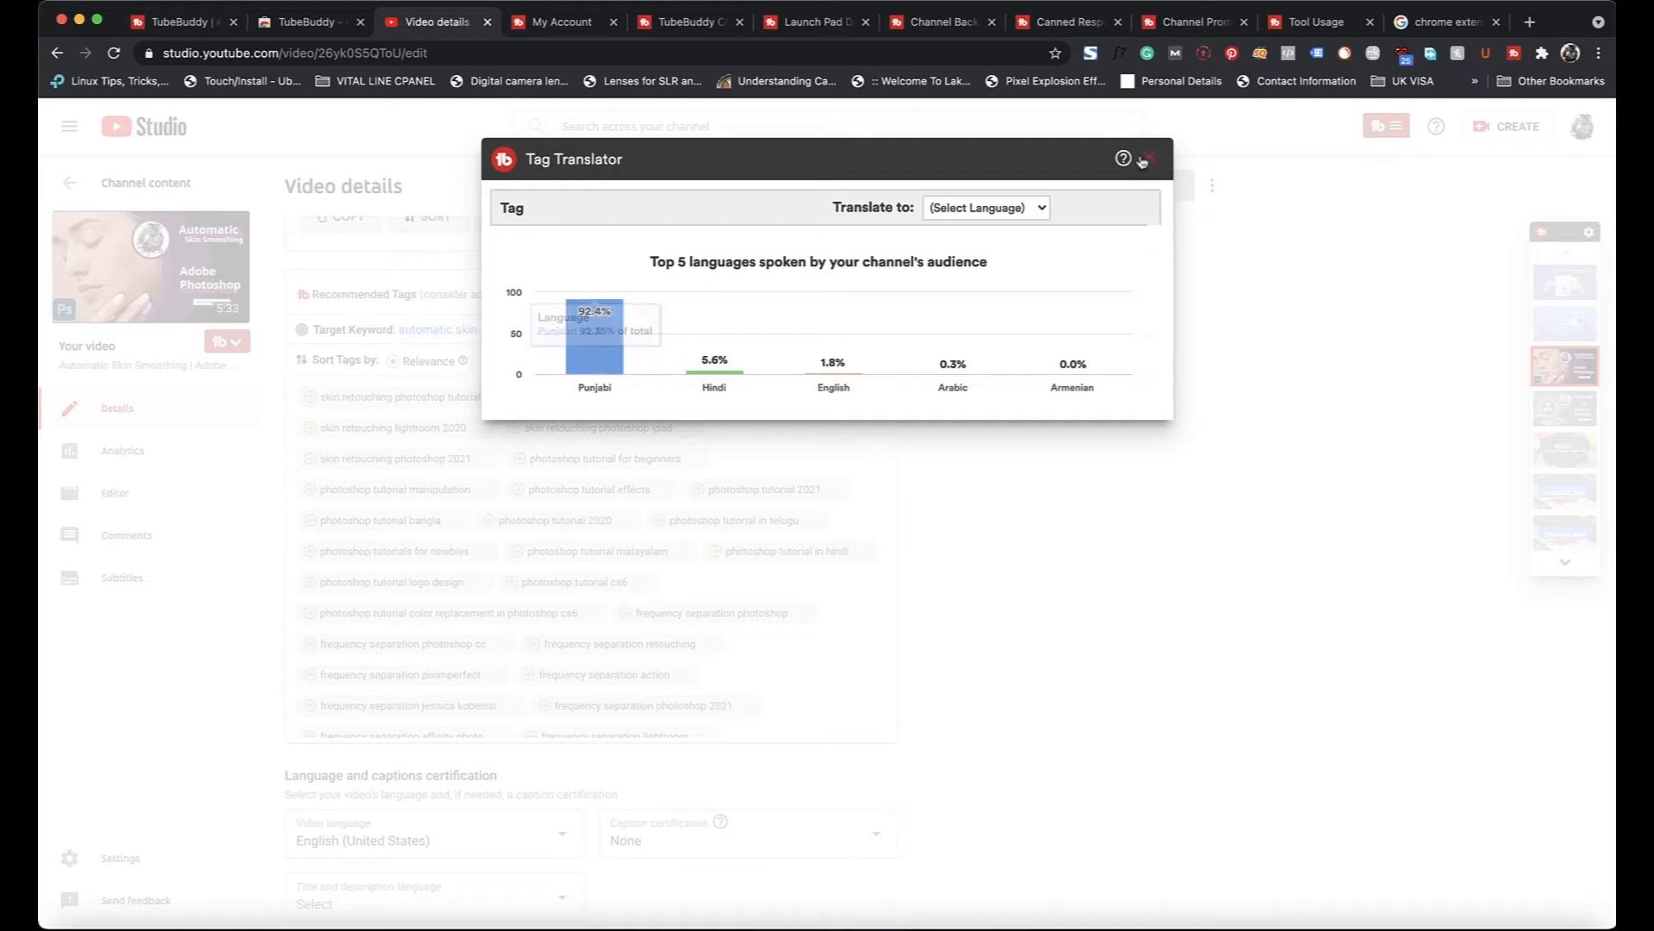
click(1149, 162)
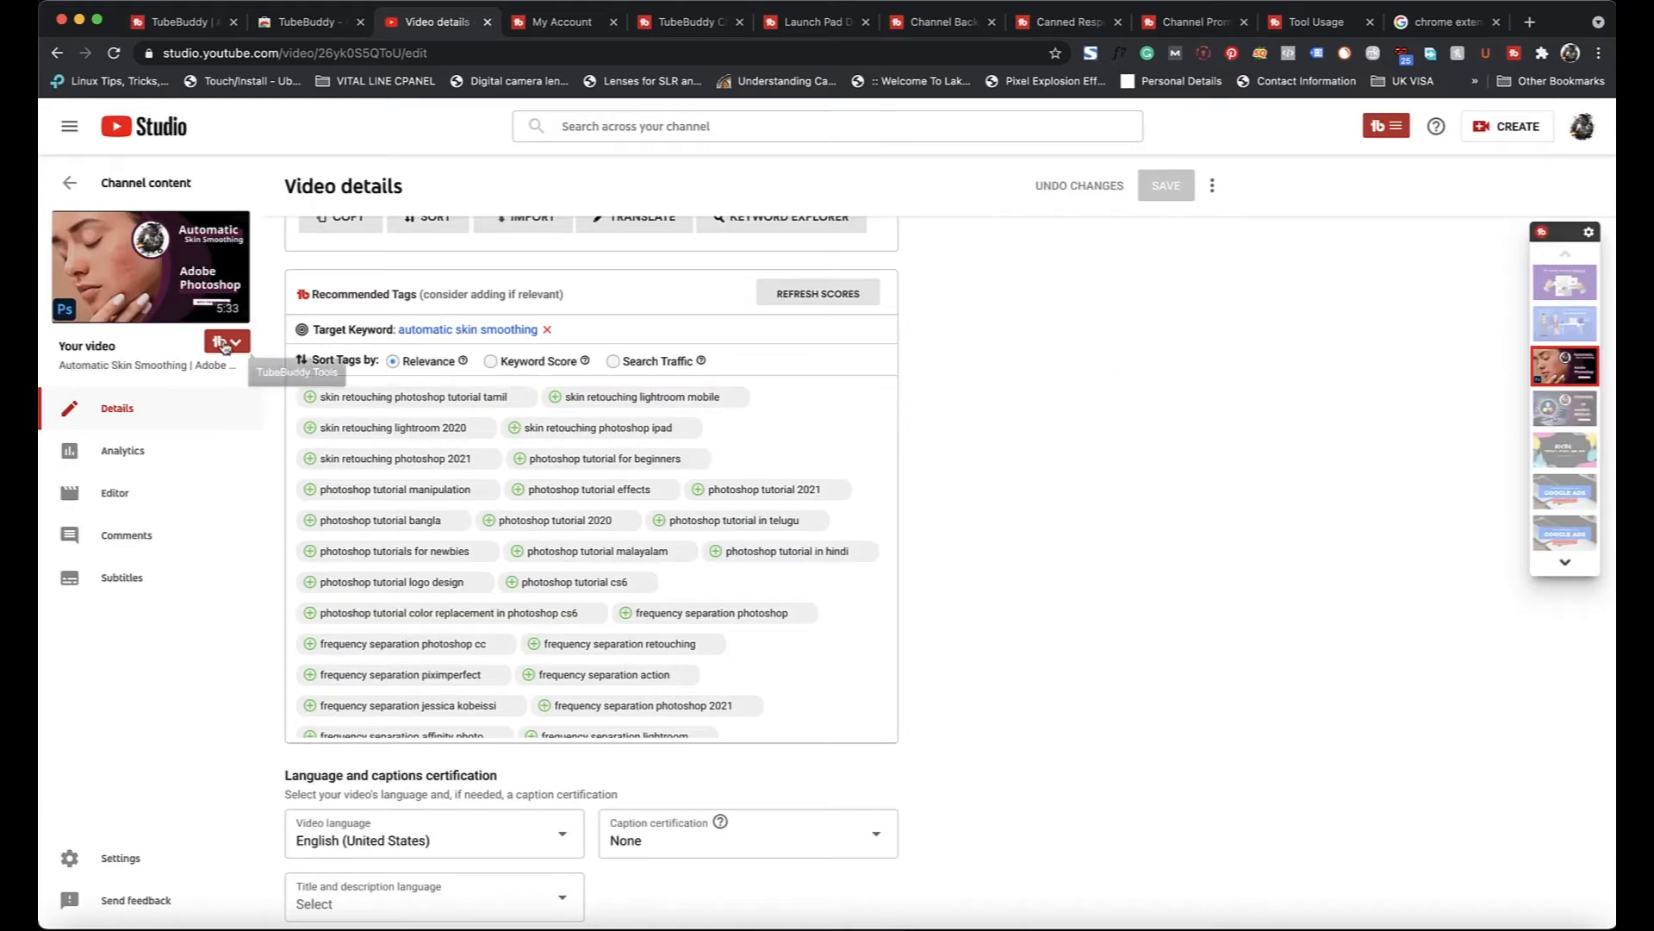
Try to open the A/B Test tool for the video and return to the video details.
click(226, 341)
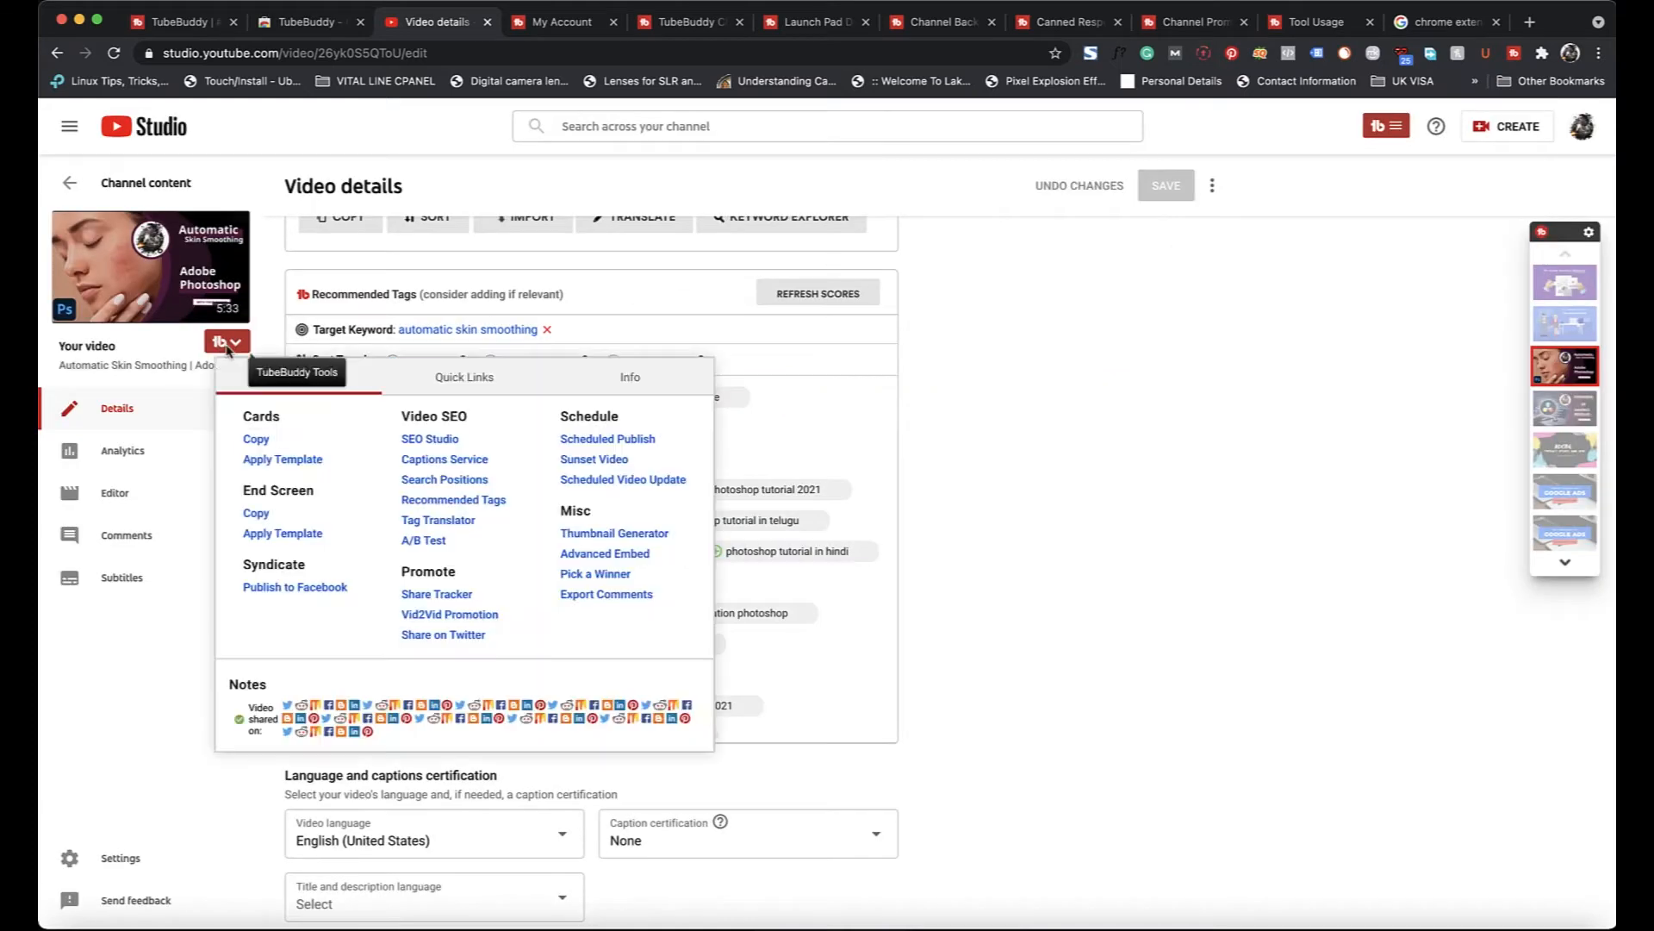
click(425, 541)
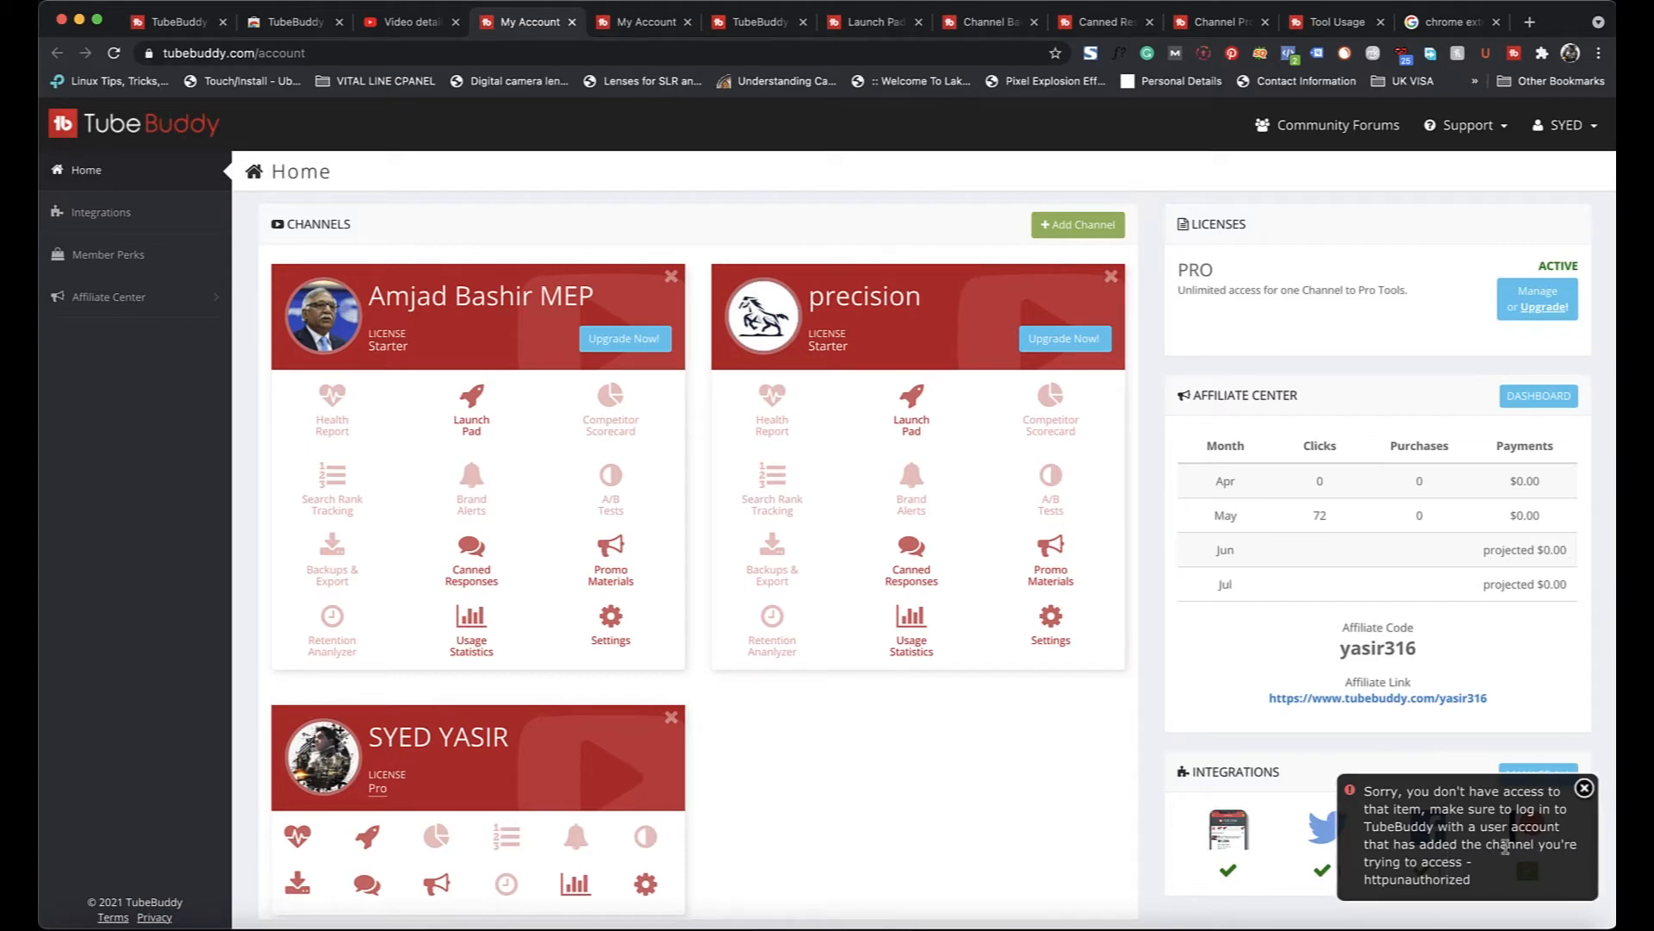
click(574, 23)
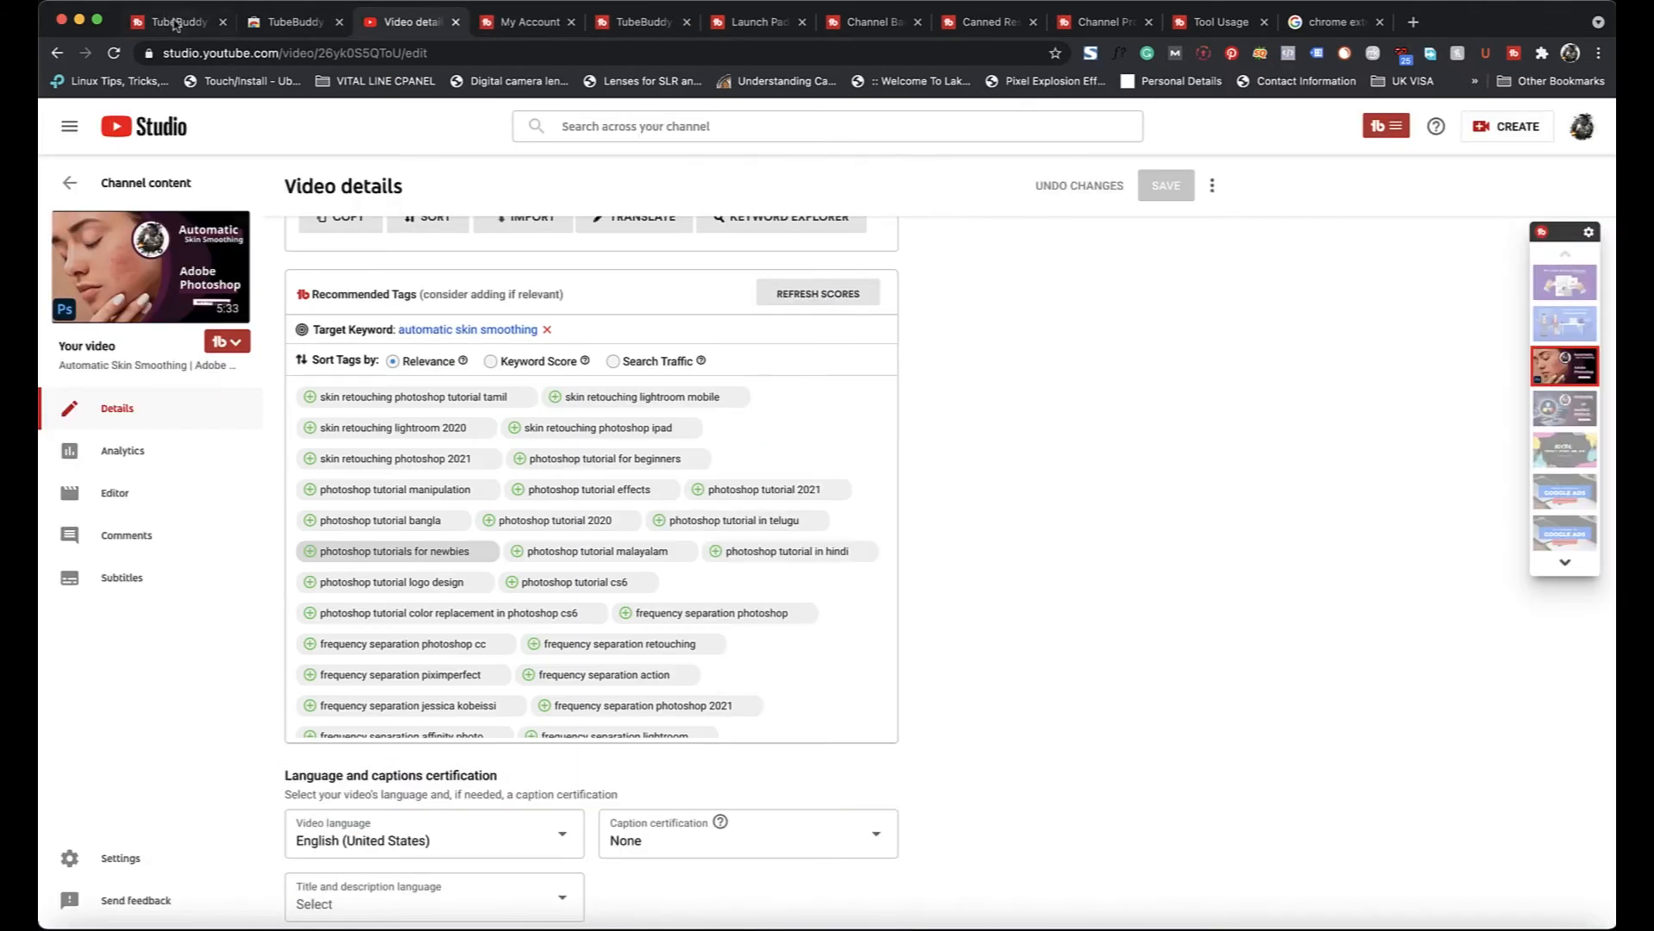
Review the social sites tracked for the video in Share Tracker.
click(227, 342)
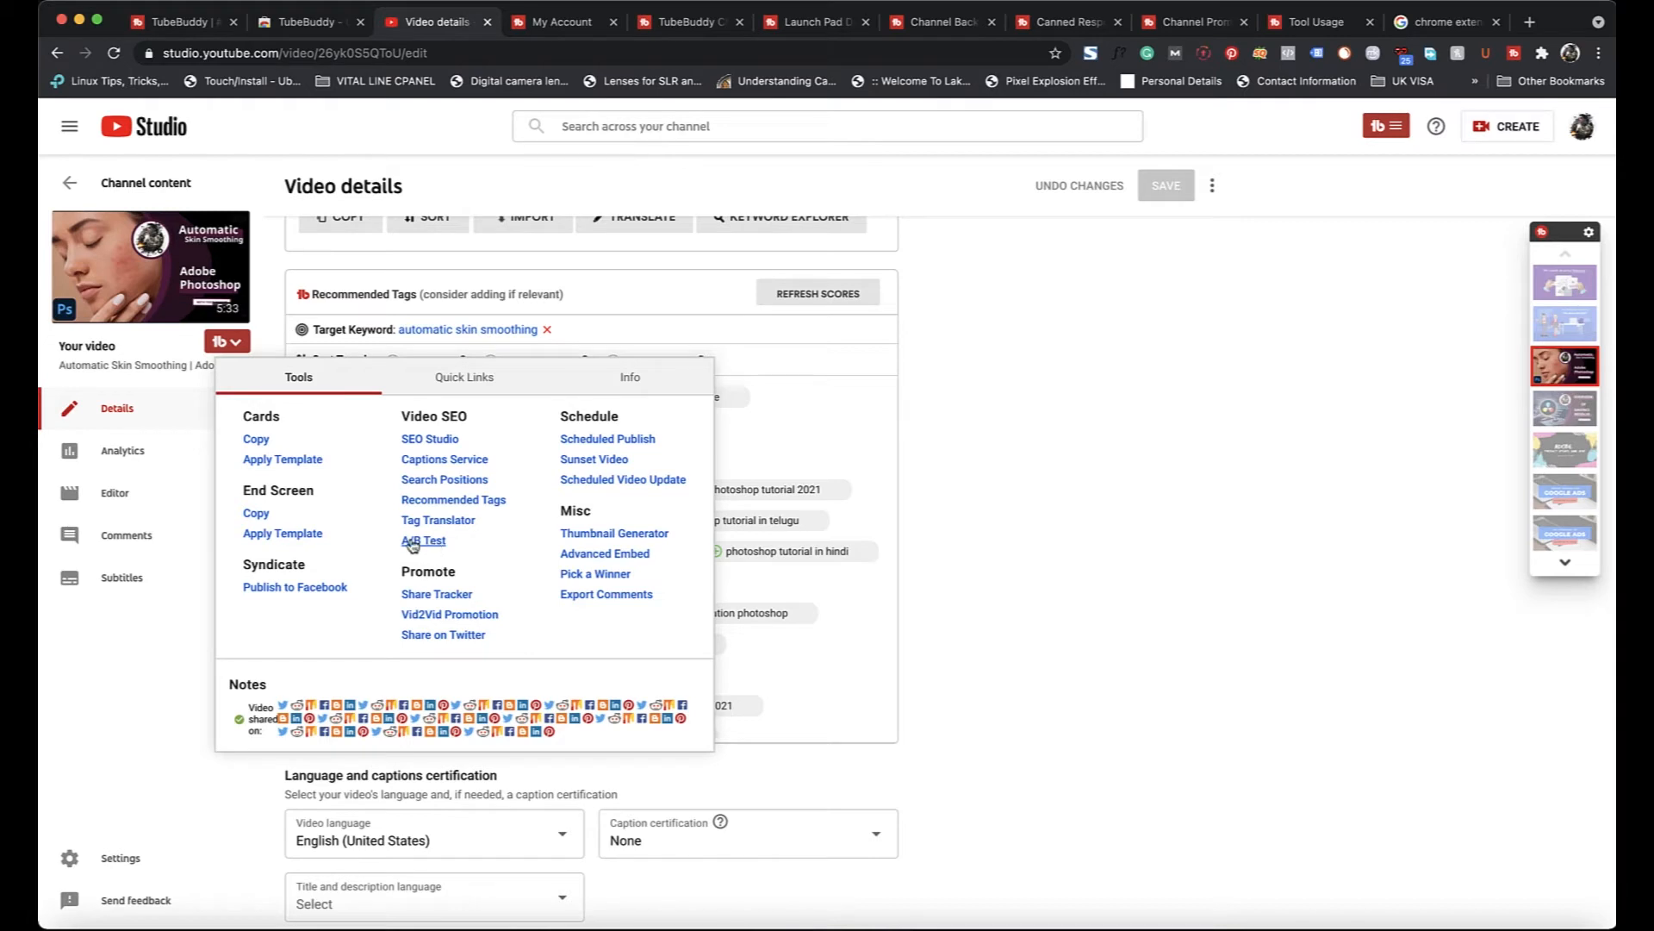
click(445, 594)
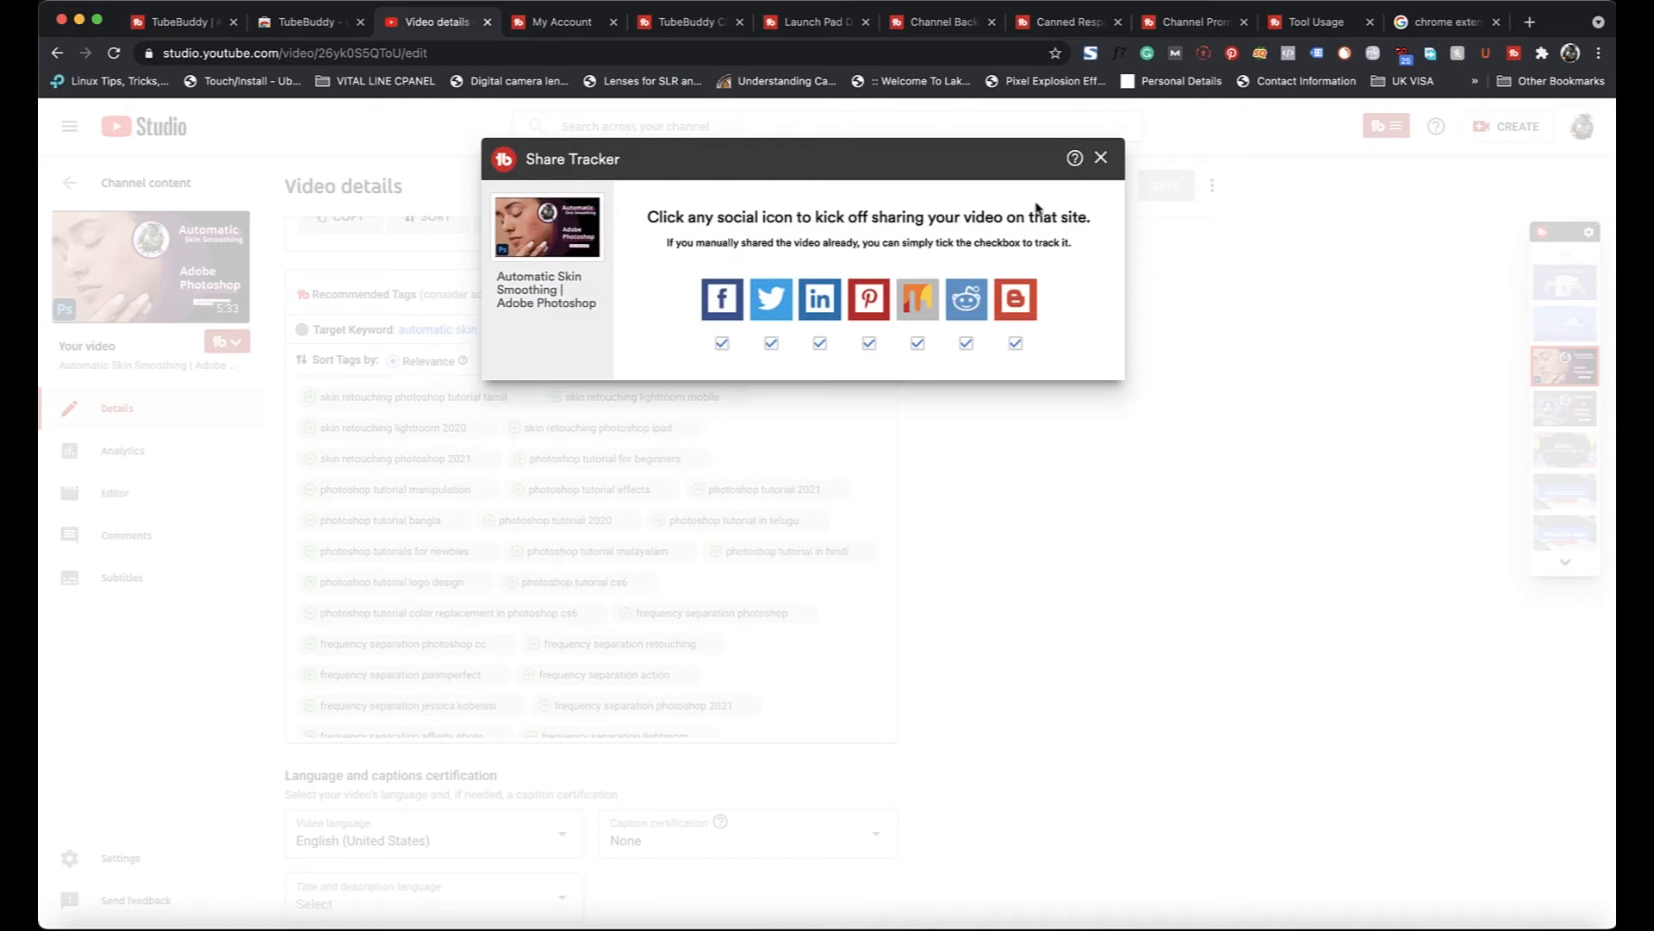
click(1100, 159)
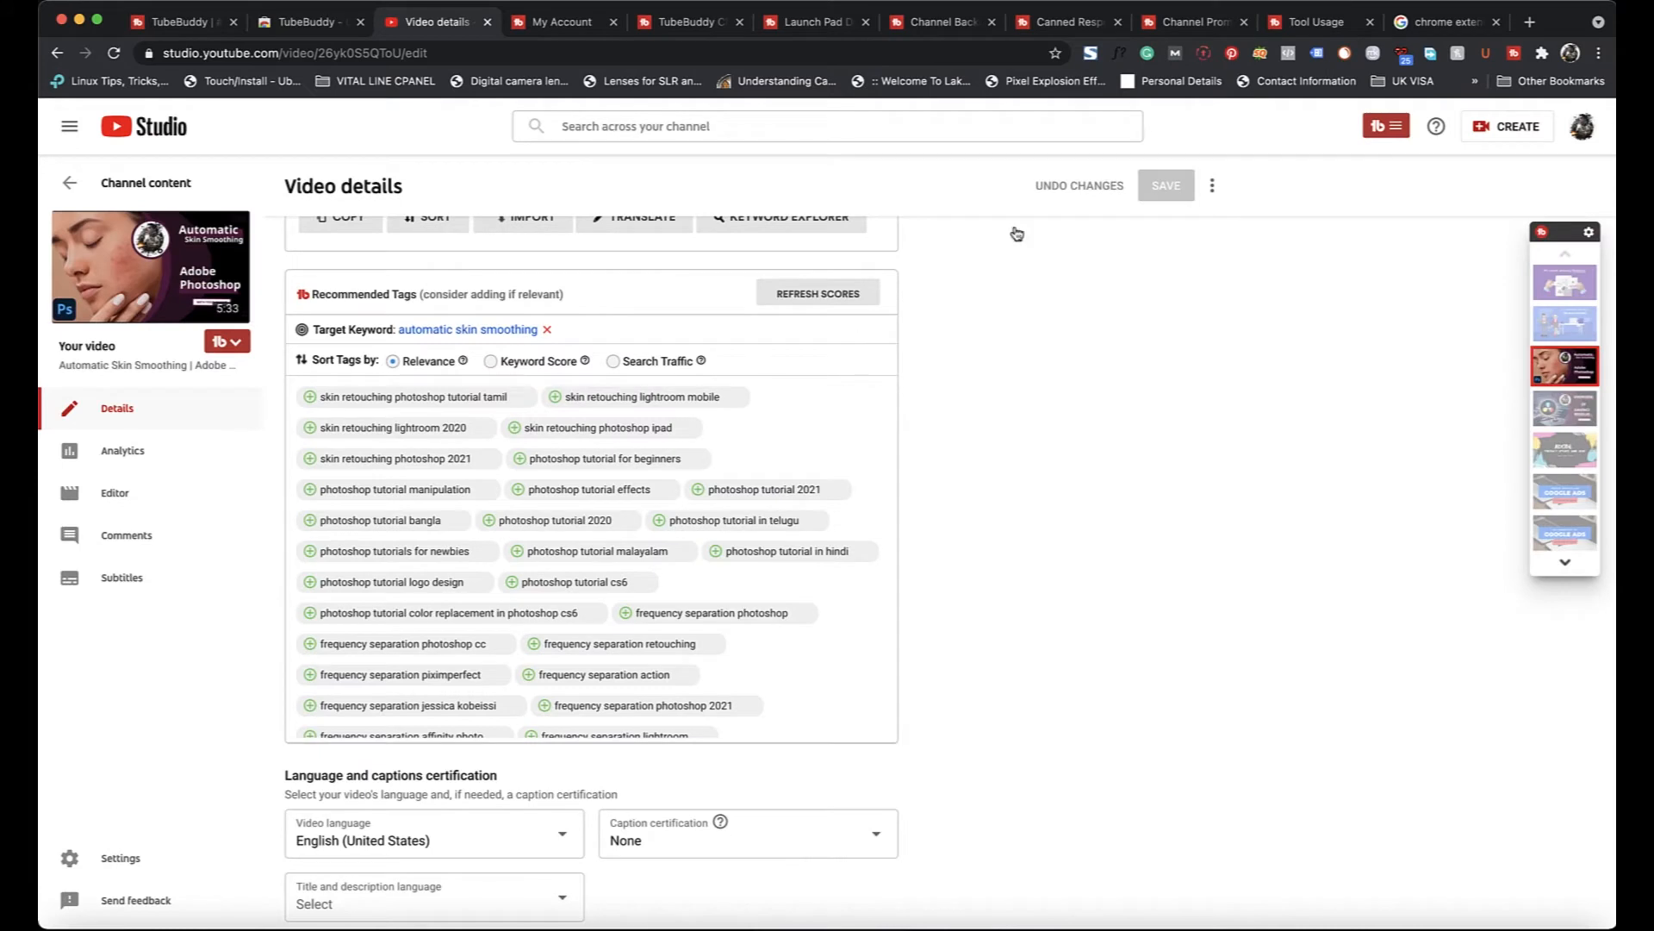
Review the promotion methods offered by Vid2Vid Promotion without continuing.
click(228, 342)
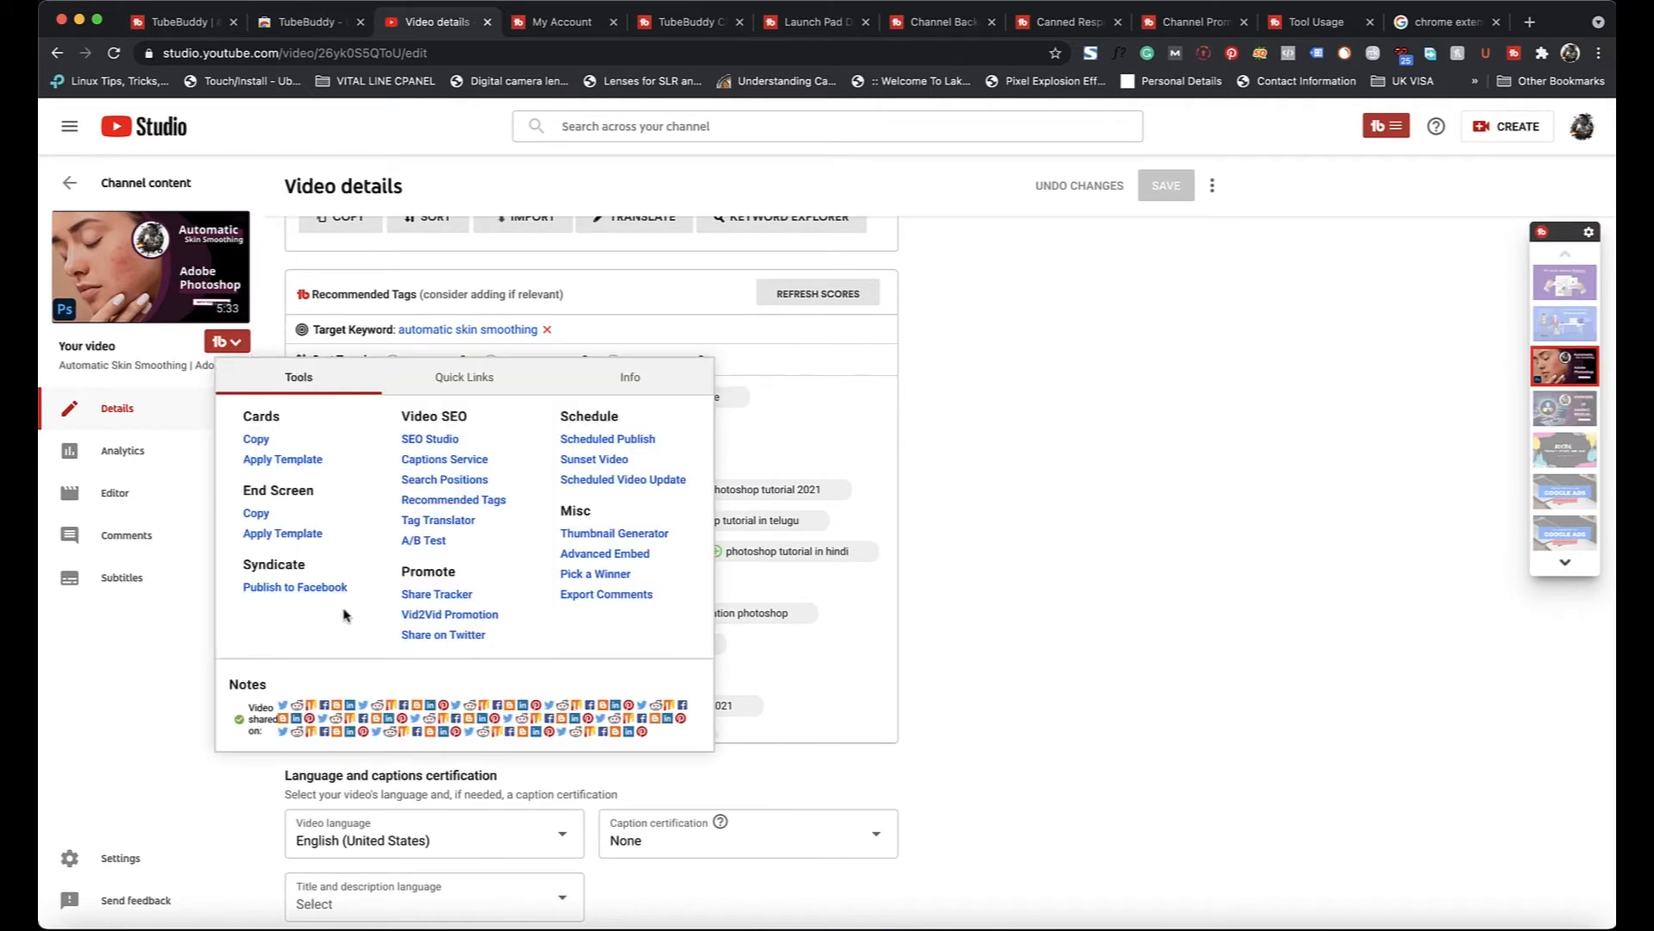
click(439, 616)
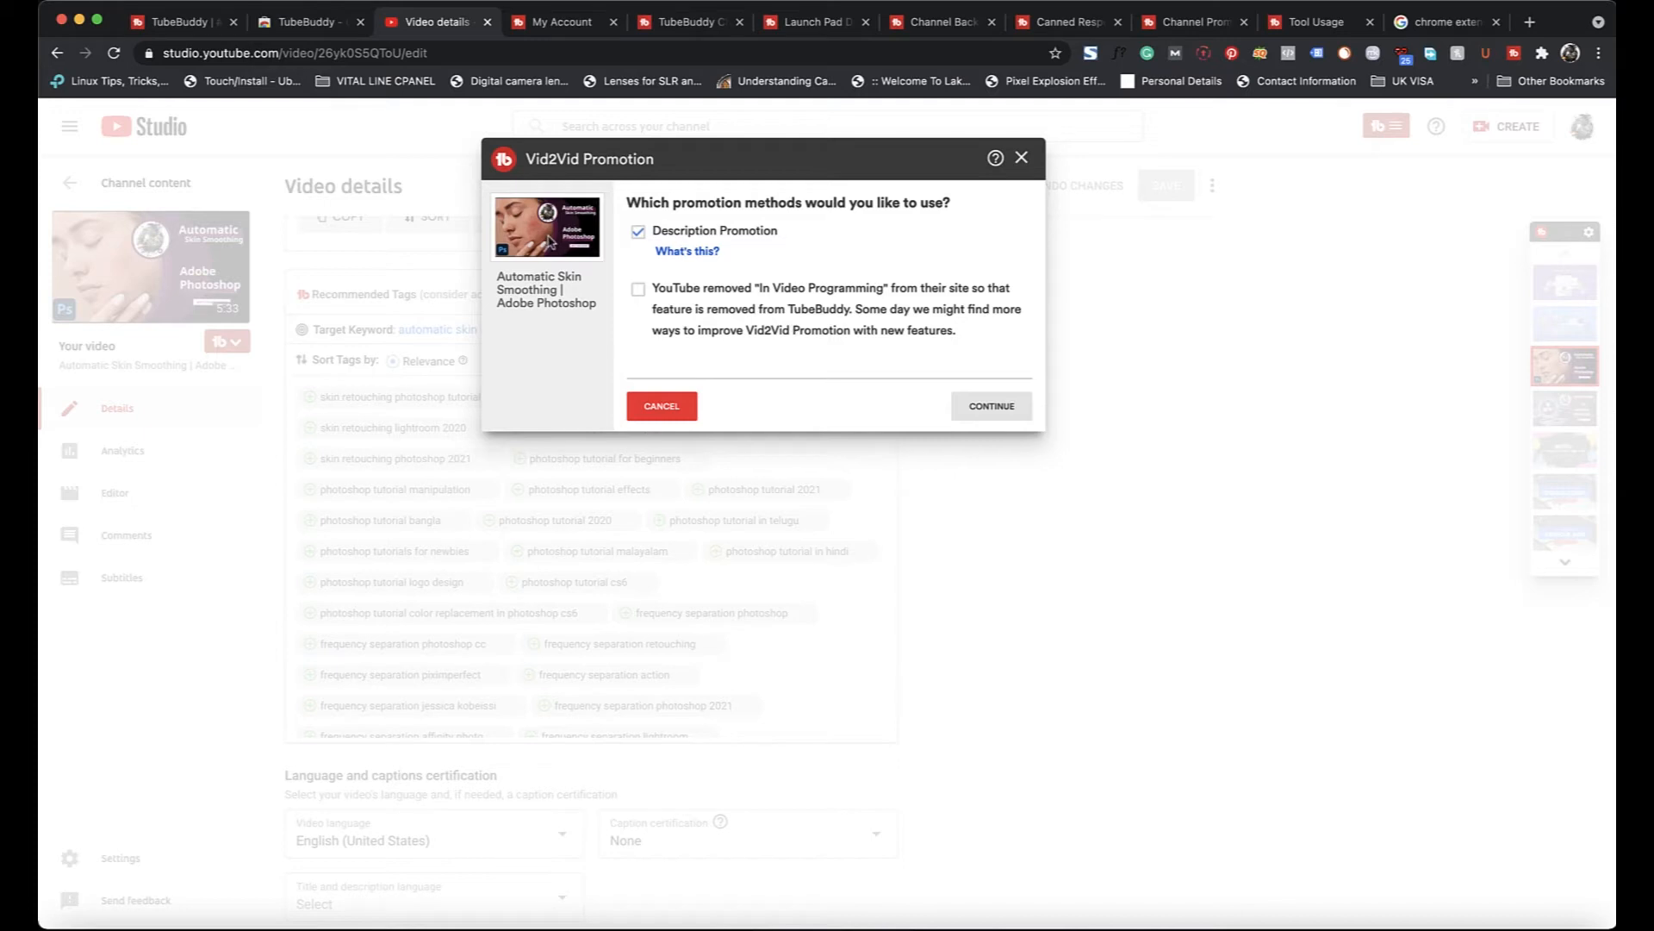
click(1022, 159)
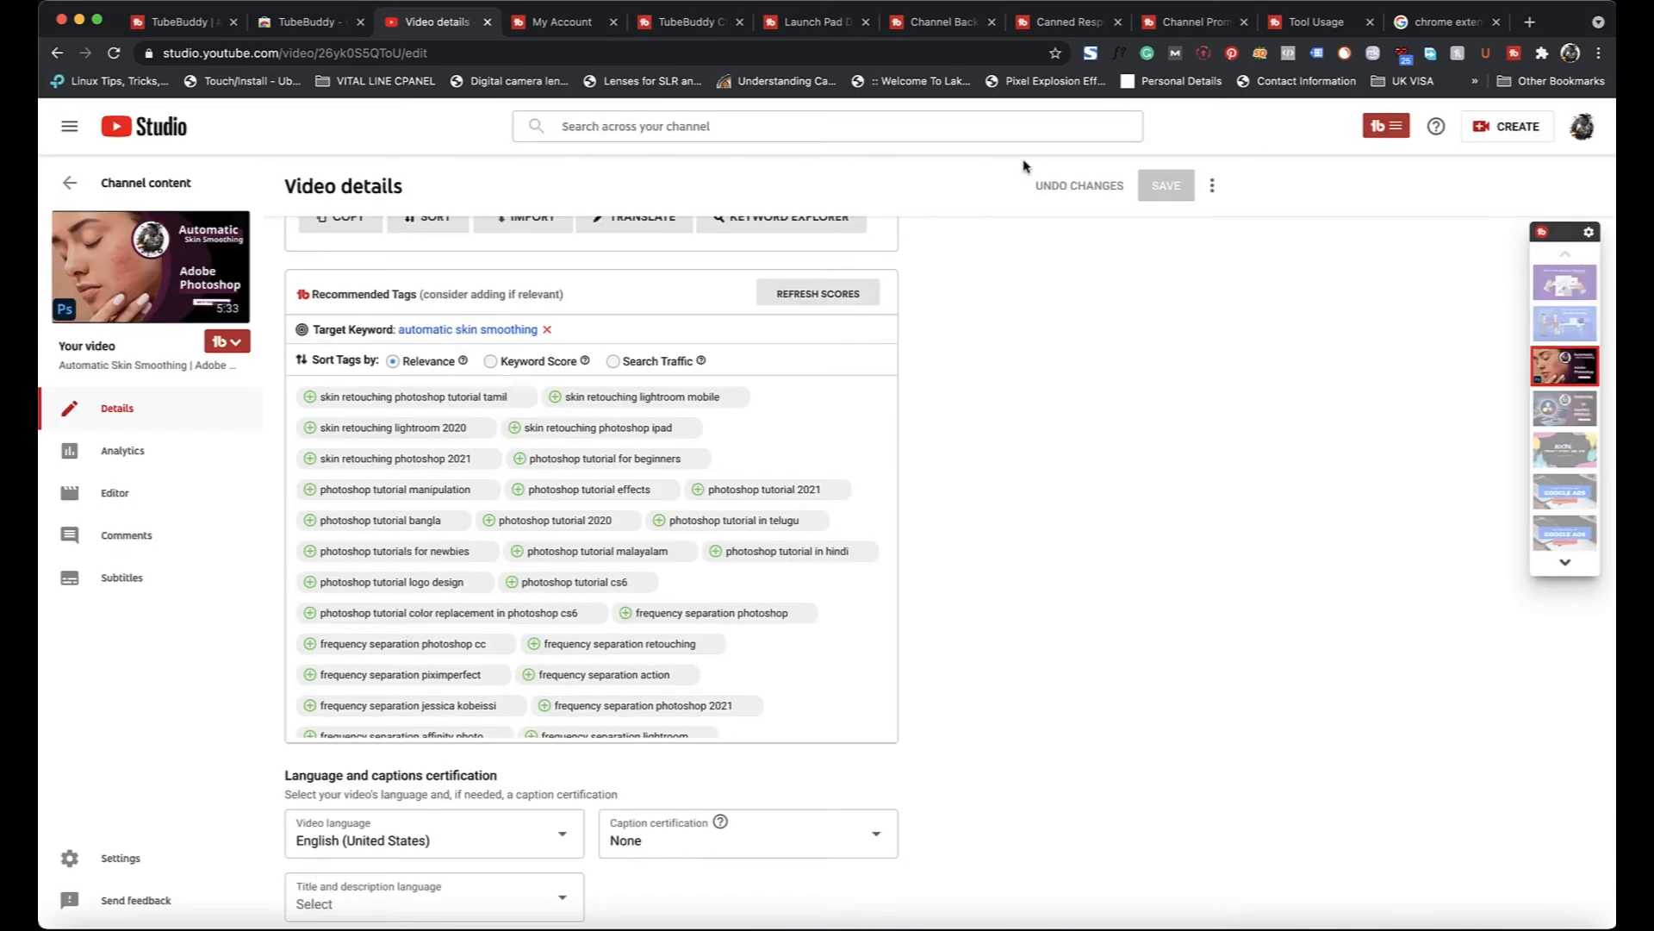
Review the video's Advanced Embed options and embed code, switching Auto-play Video on and back off to compare the code.
click(231, 345)
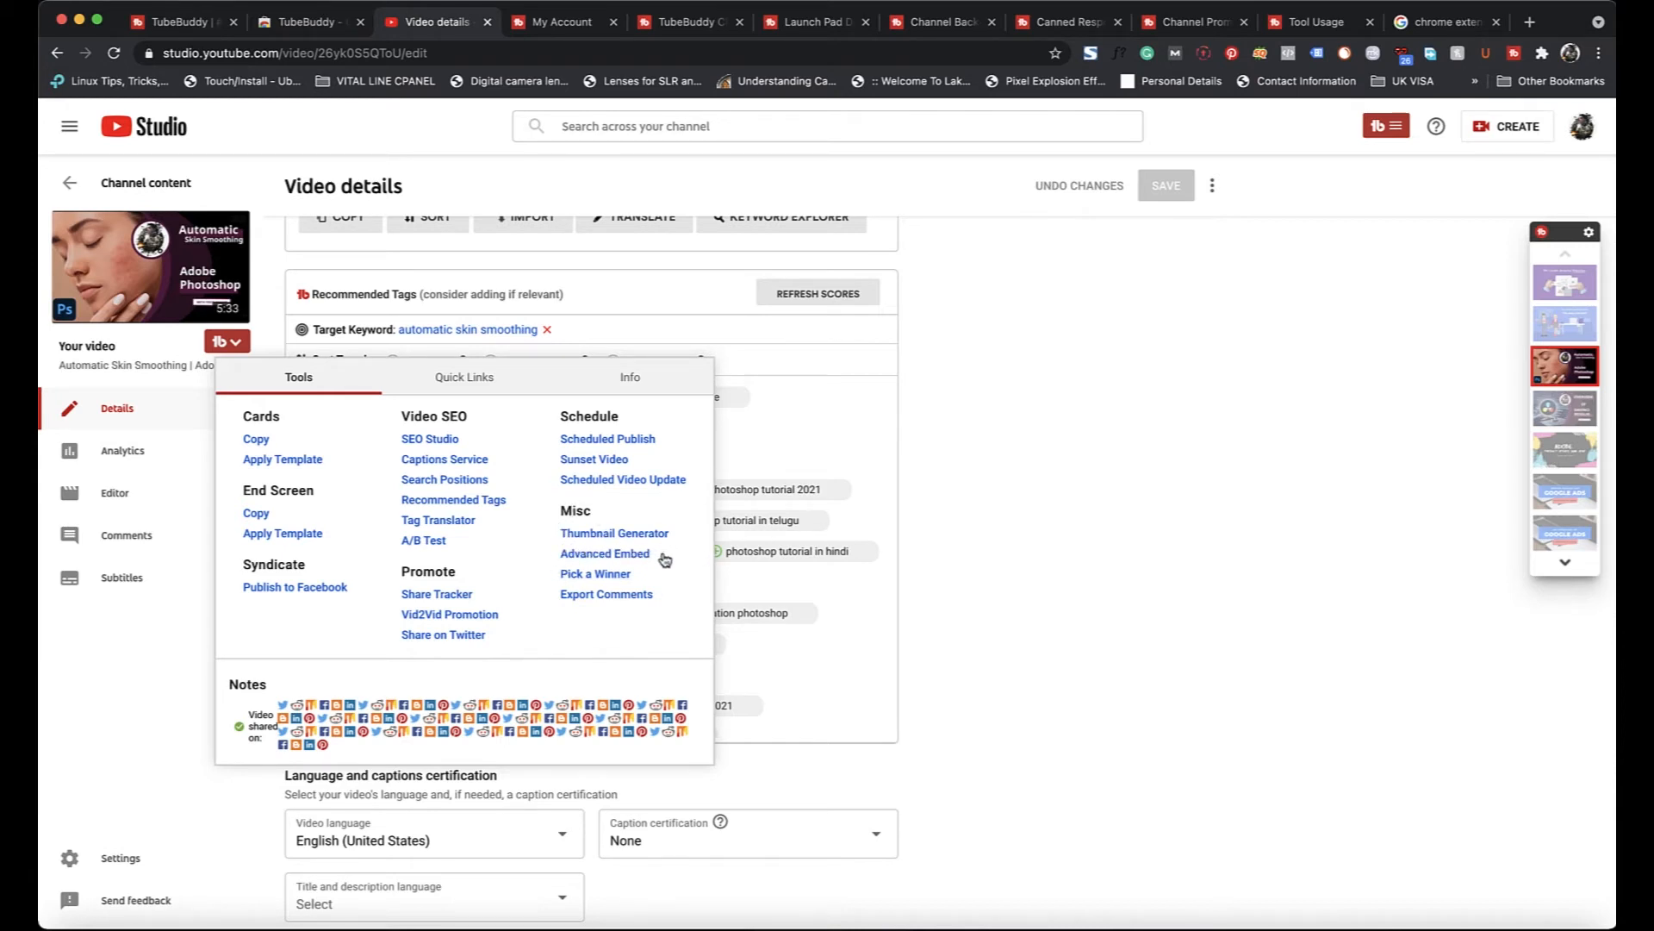
click(607, 555)
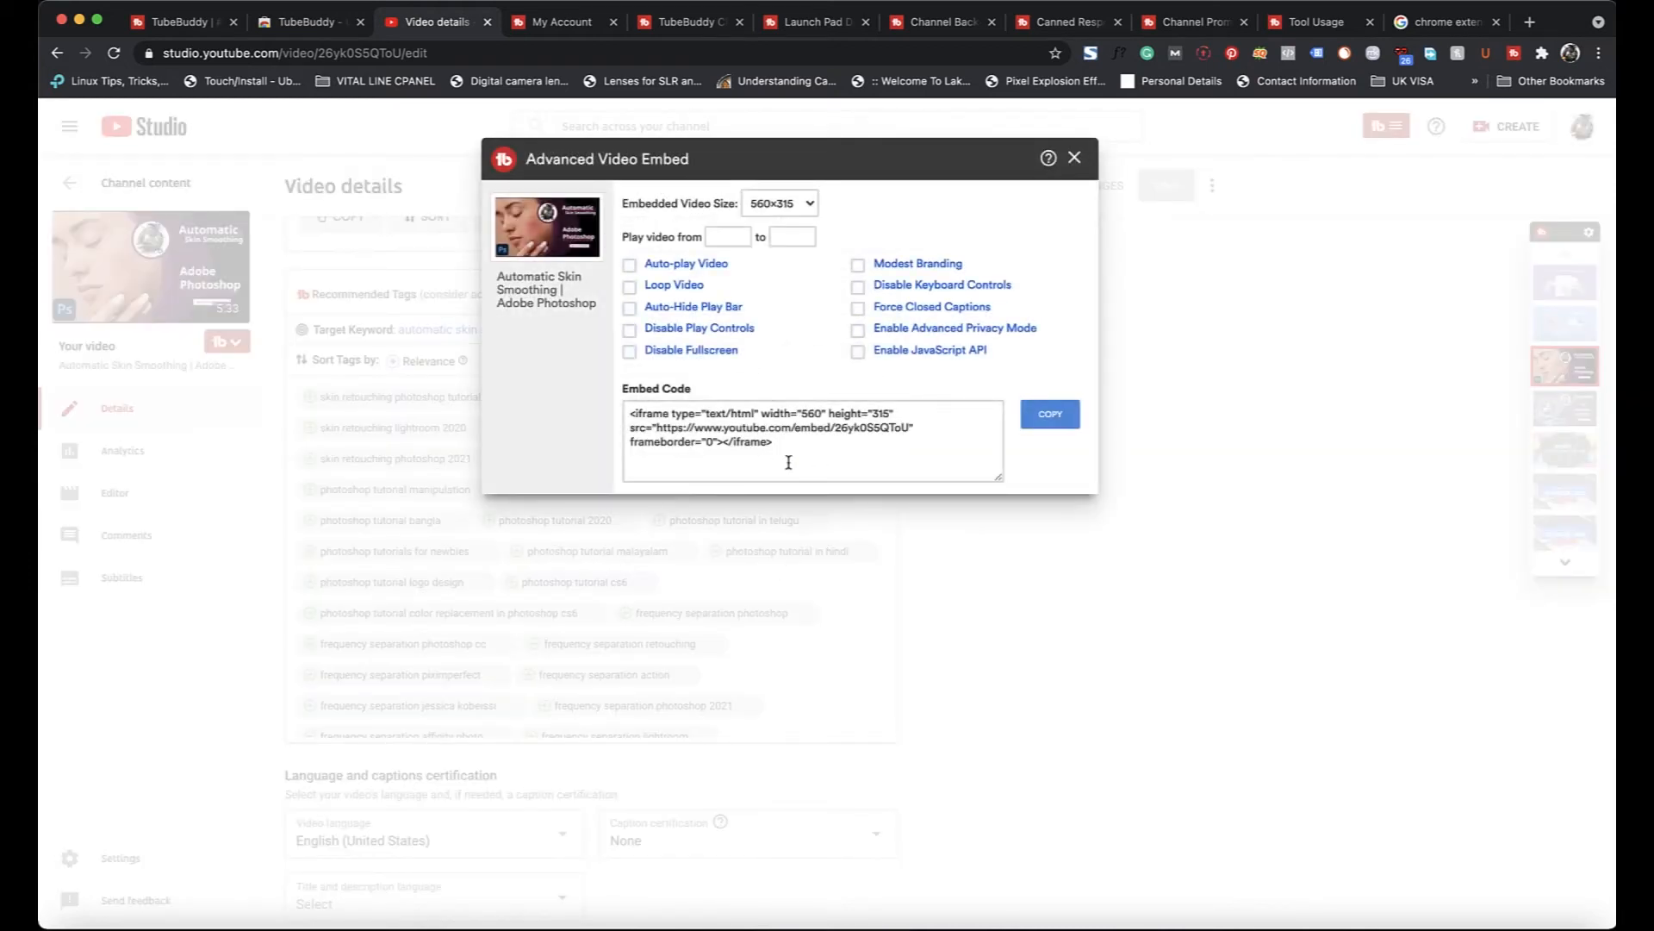
drag(789, 449, 626, 408)
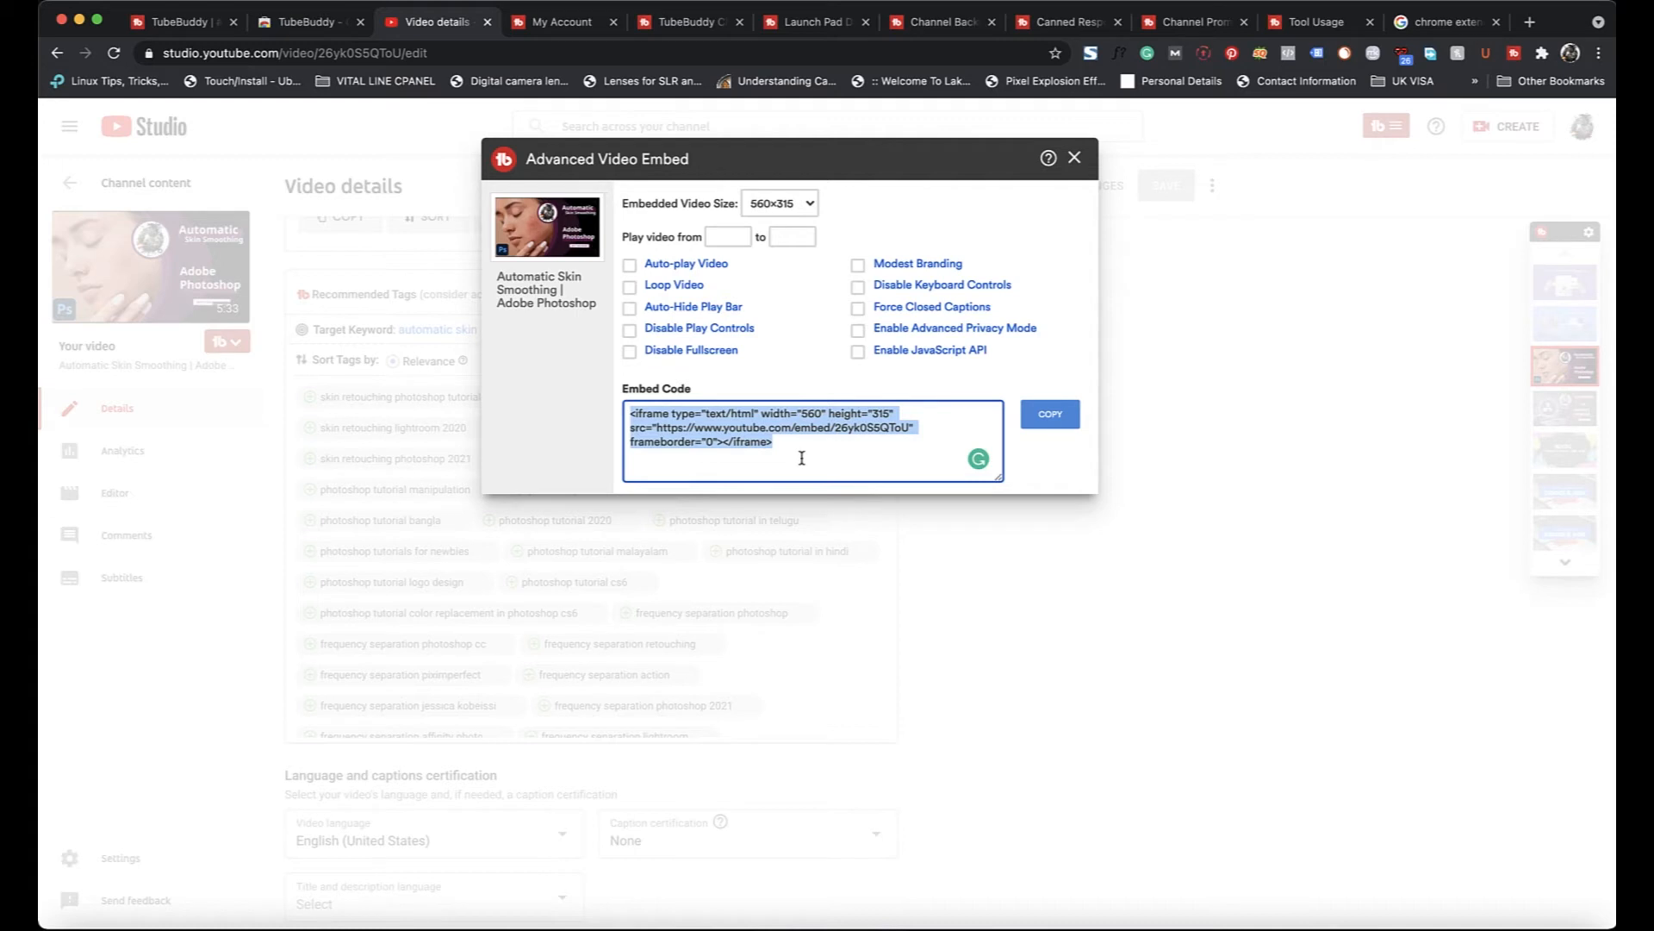
click(662, 428)
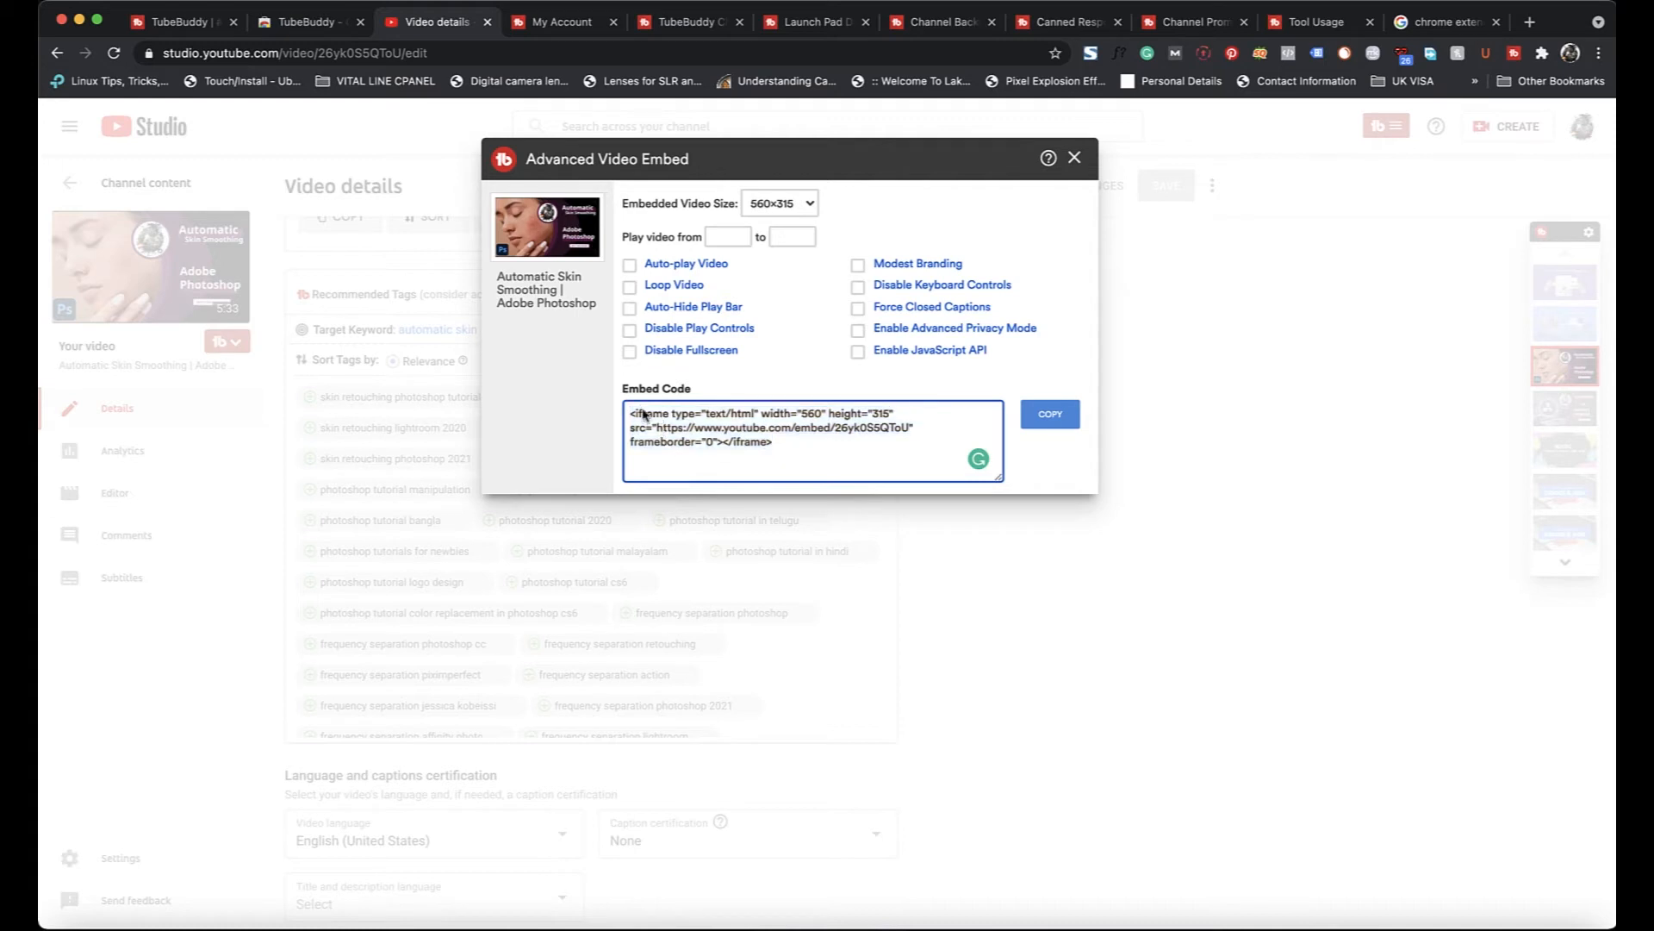
click(630, 266)
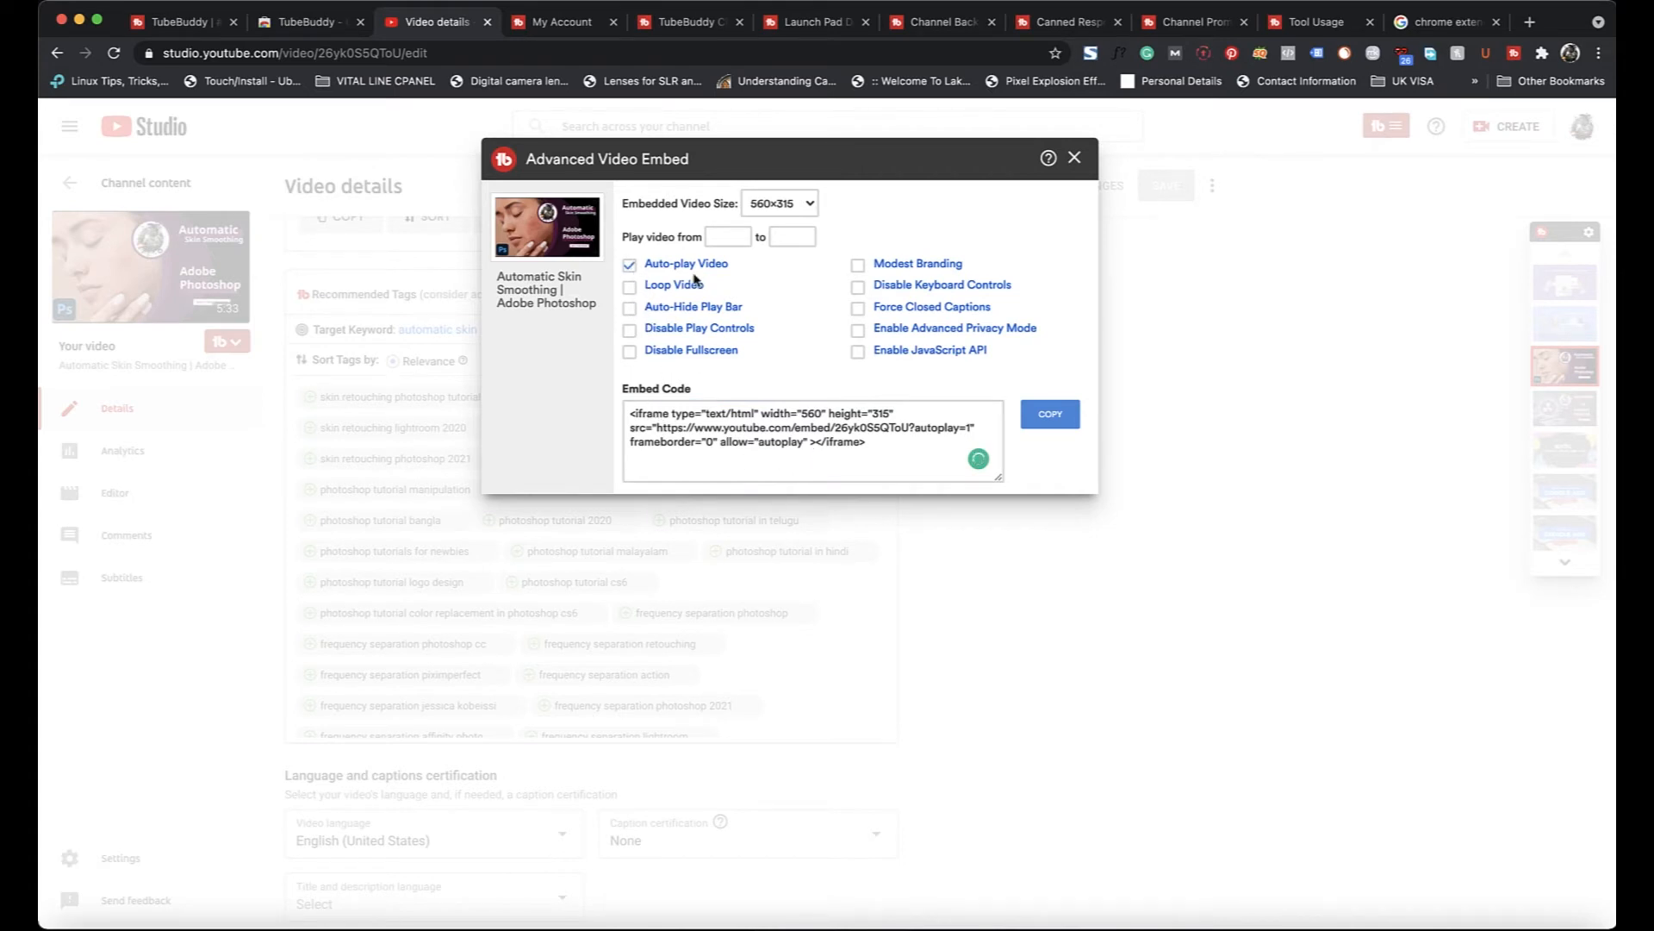
click(630, 265)
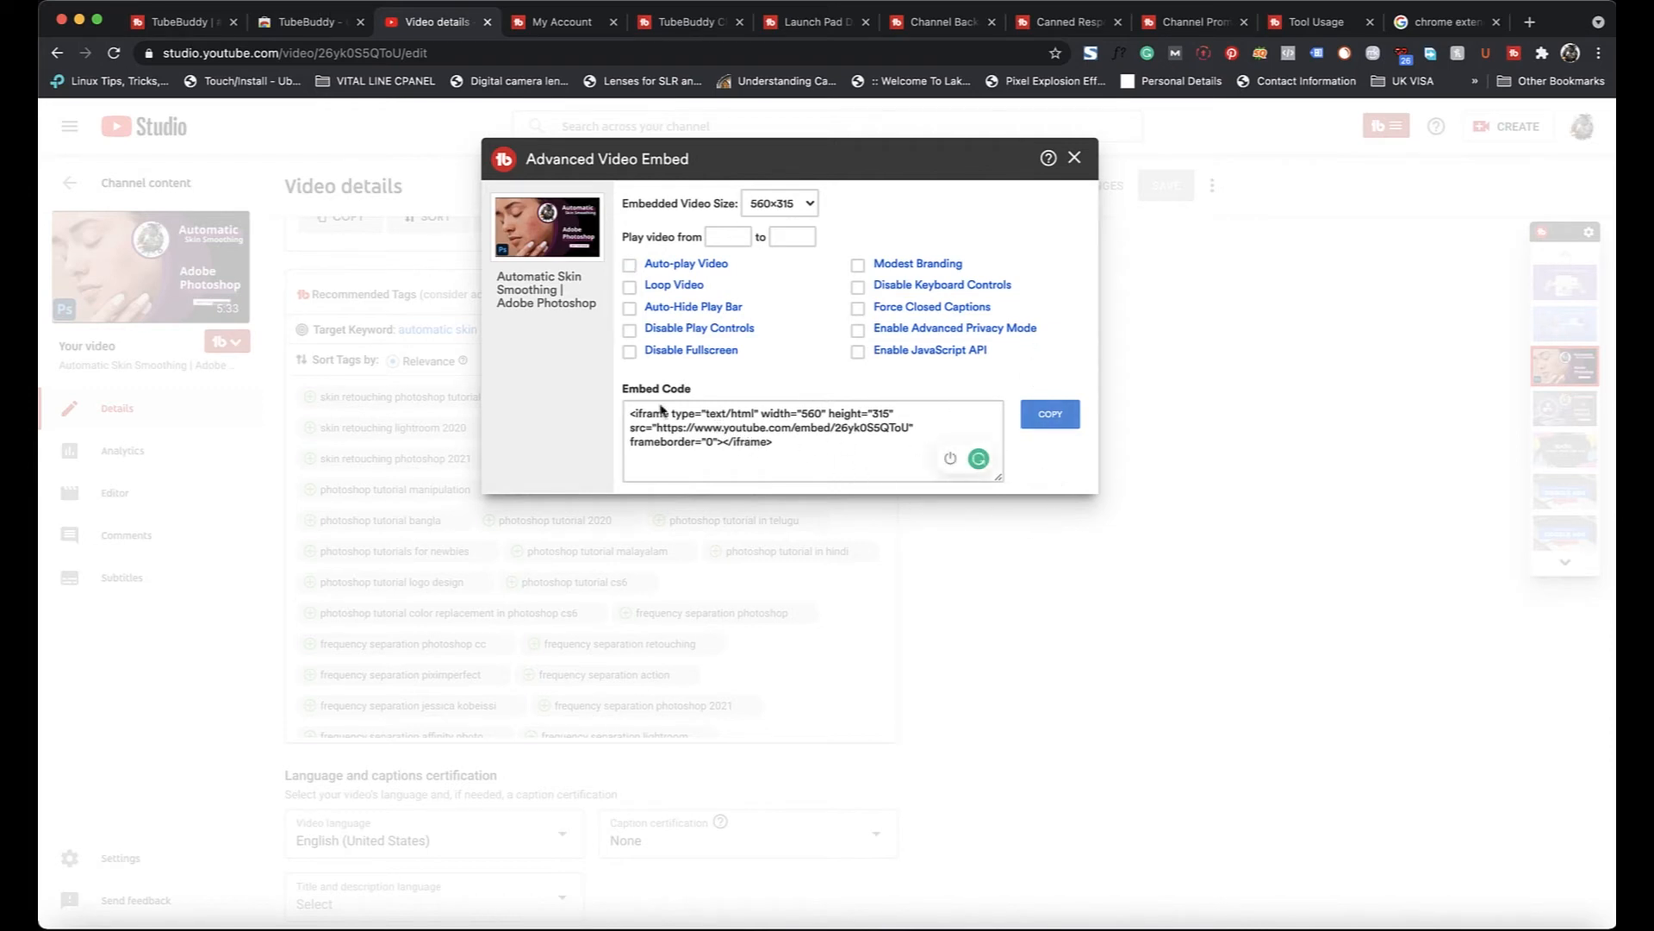
click(1075, 162)
Review the Pick A Winner contest options, including comments that must contain specific words, and return to the video's TubeBuddy tools.
click(228, 343)
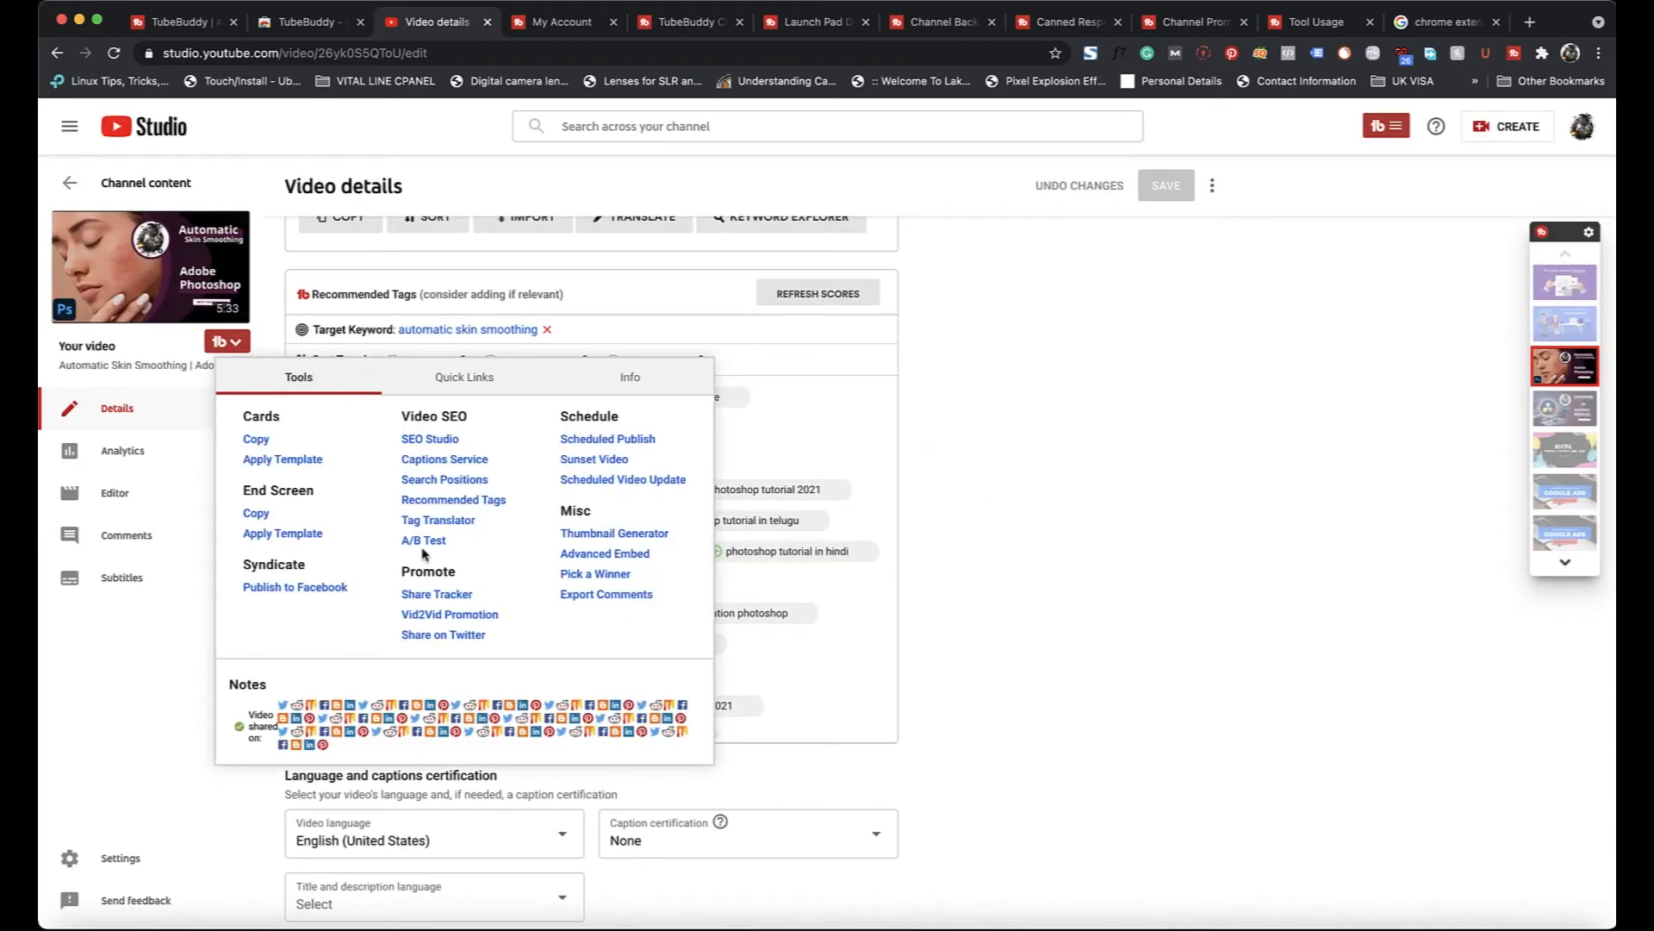
click(615, 579)
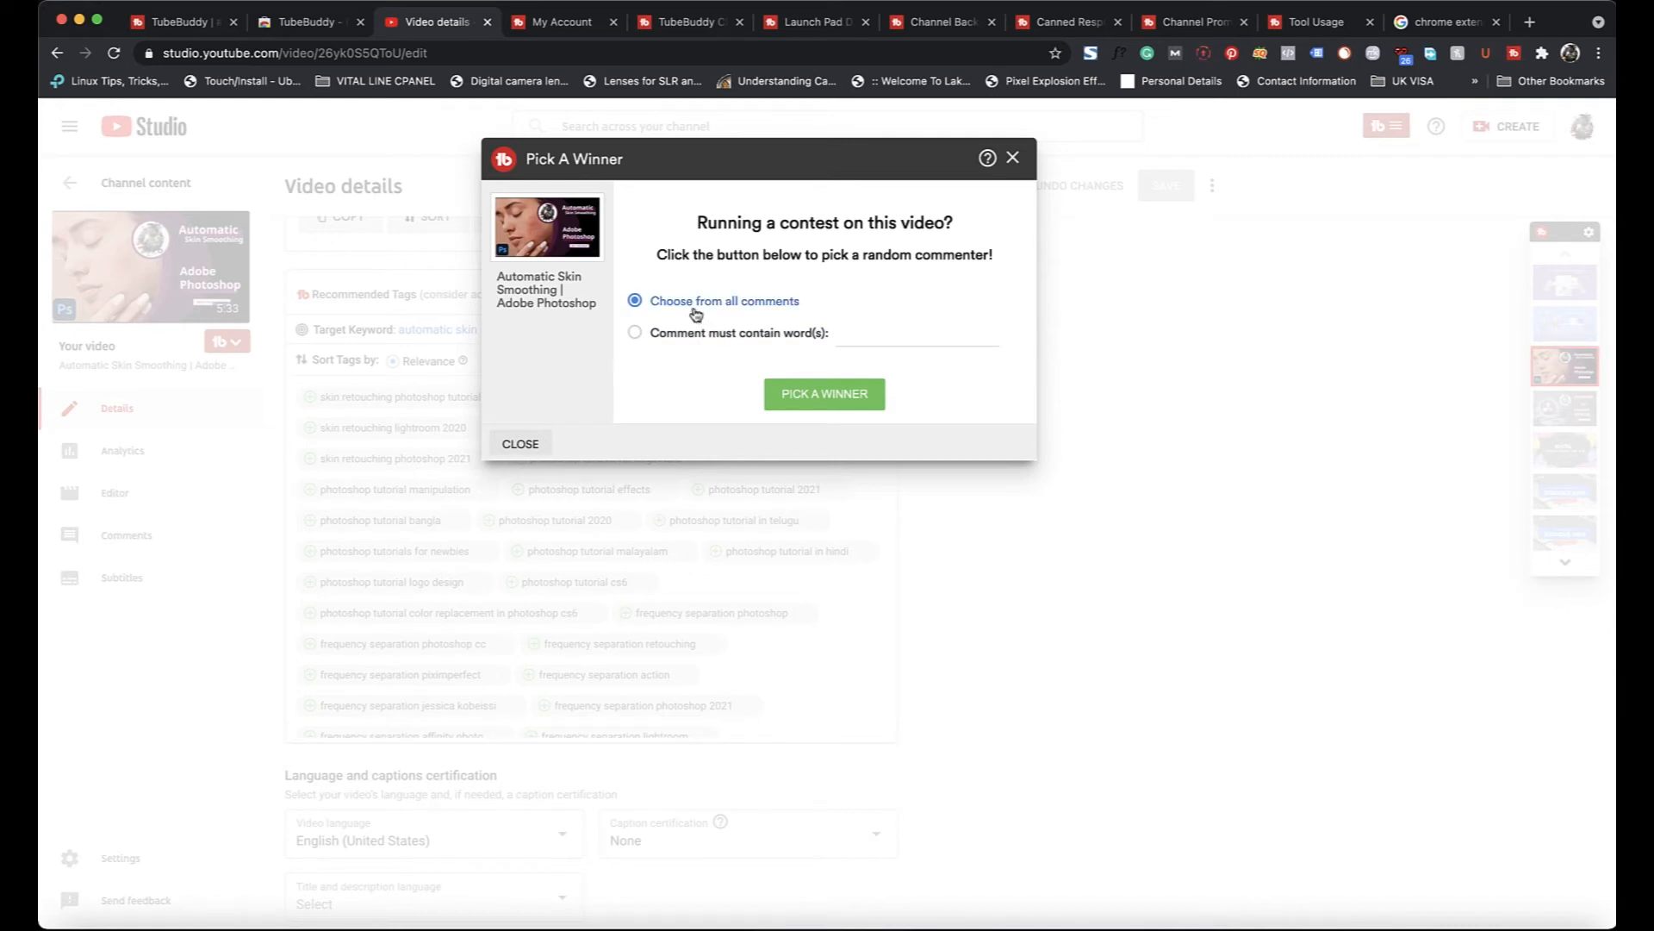
click(635, 334)
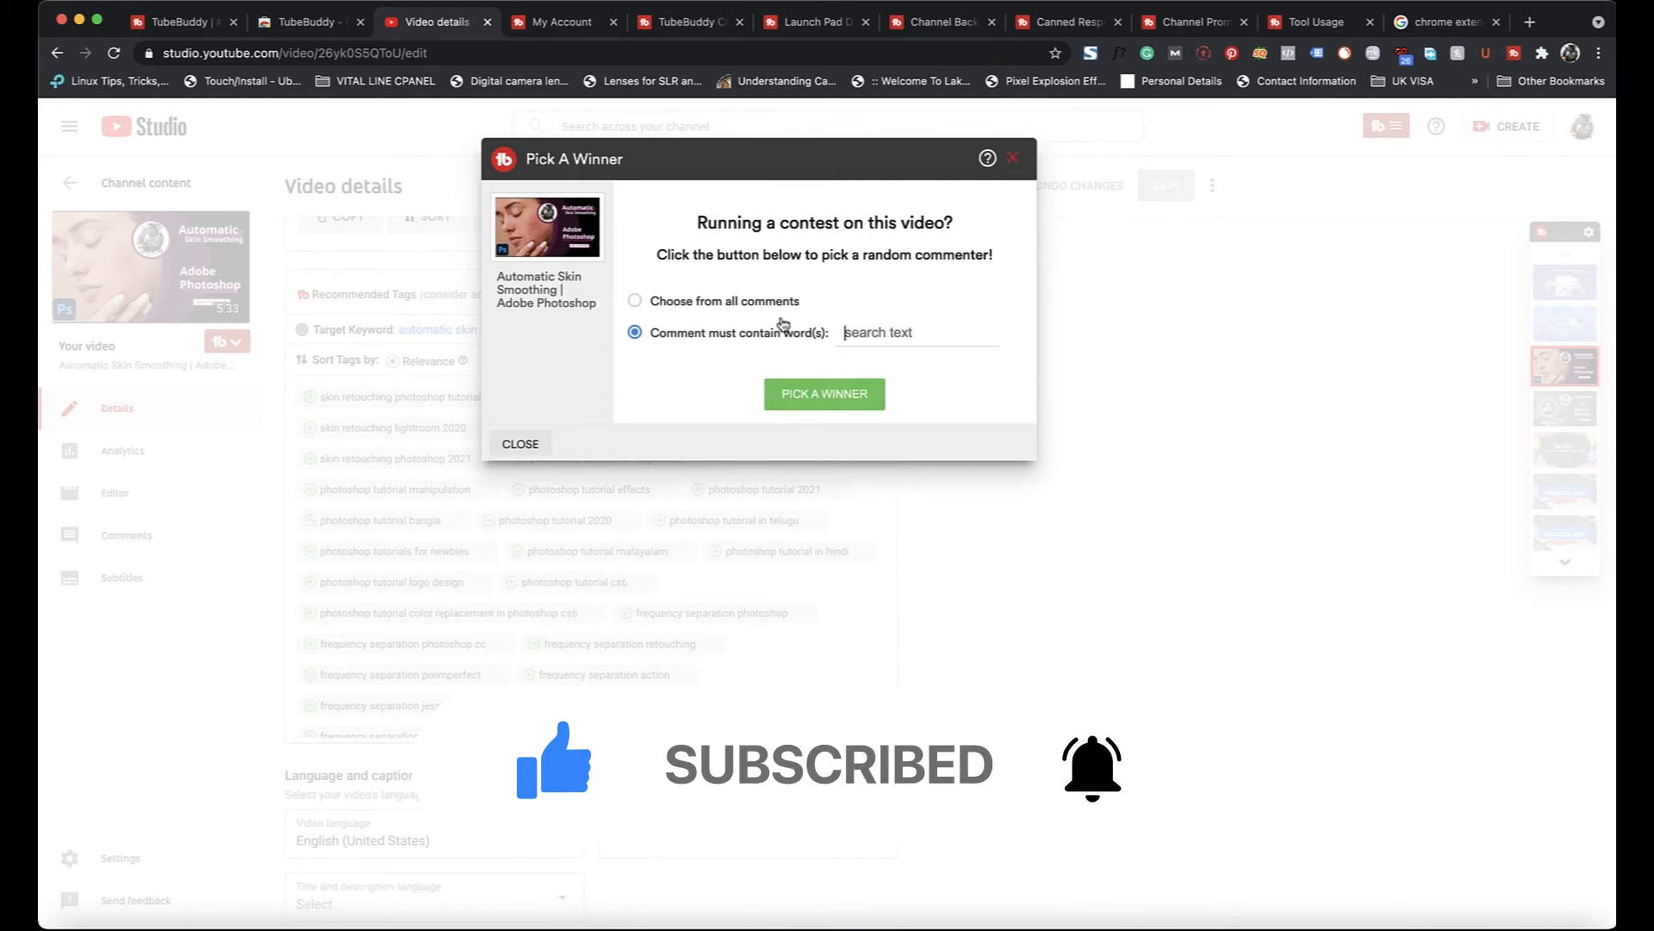
click(221, 431)
click(228, 342)
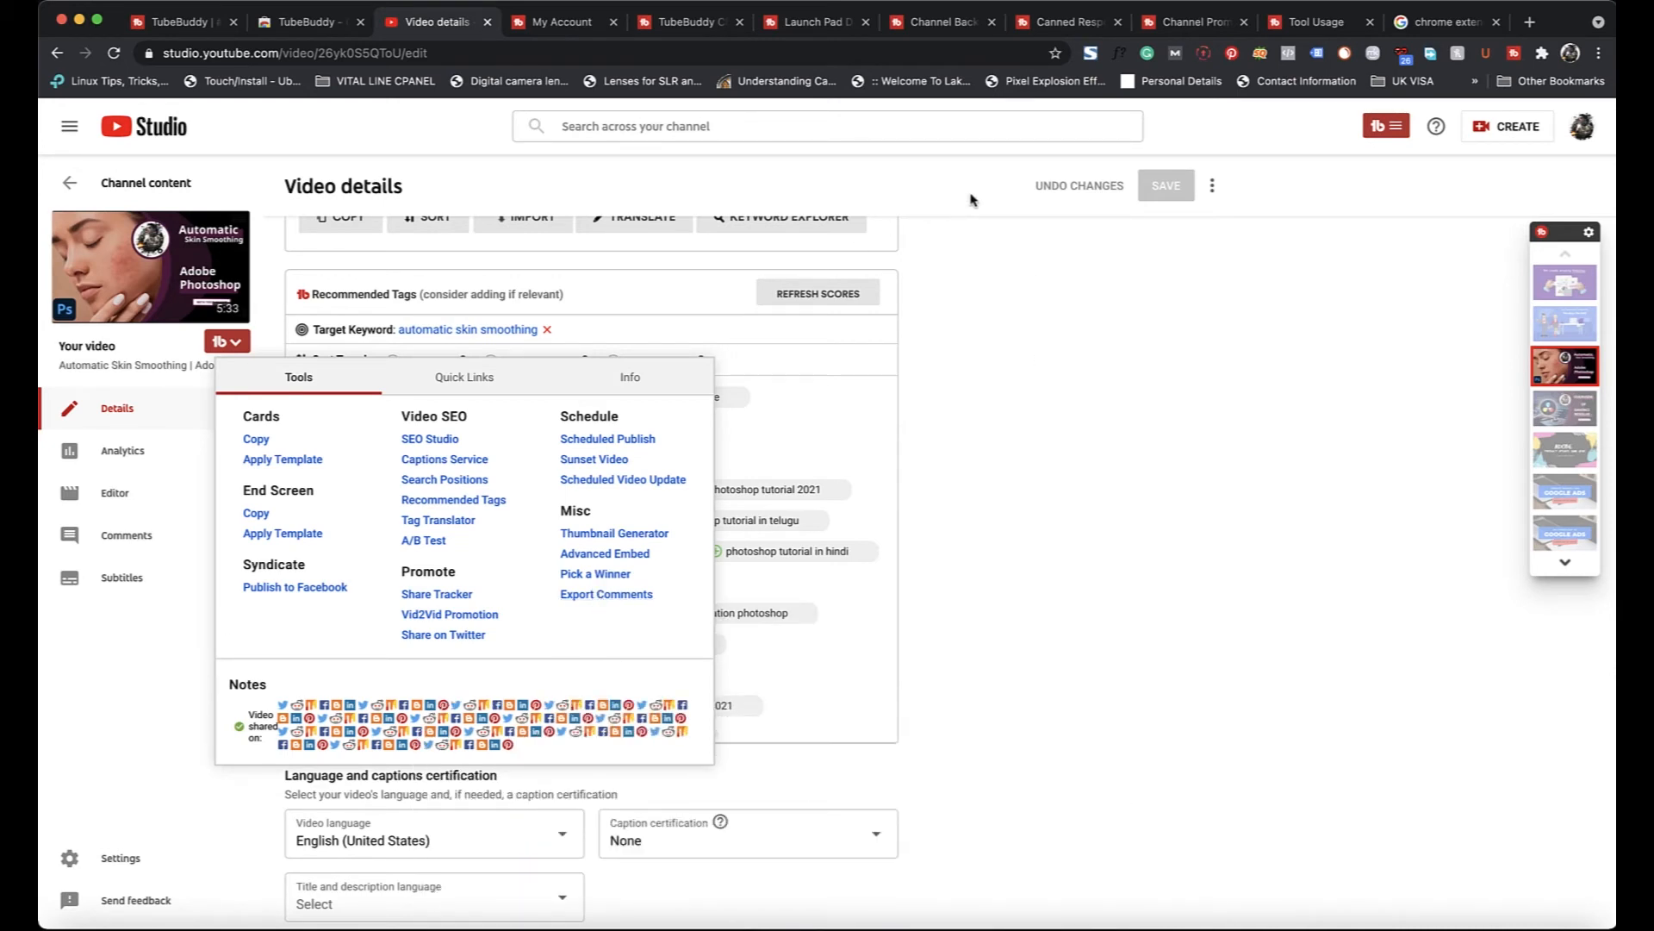
Review the video's language, recording, licensing and comment settings, and look over its TubeBuddy tools list again.
click(1059, 348)
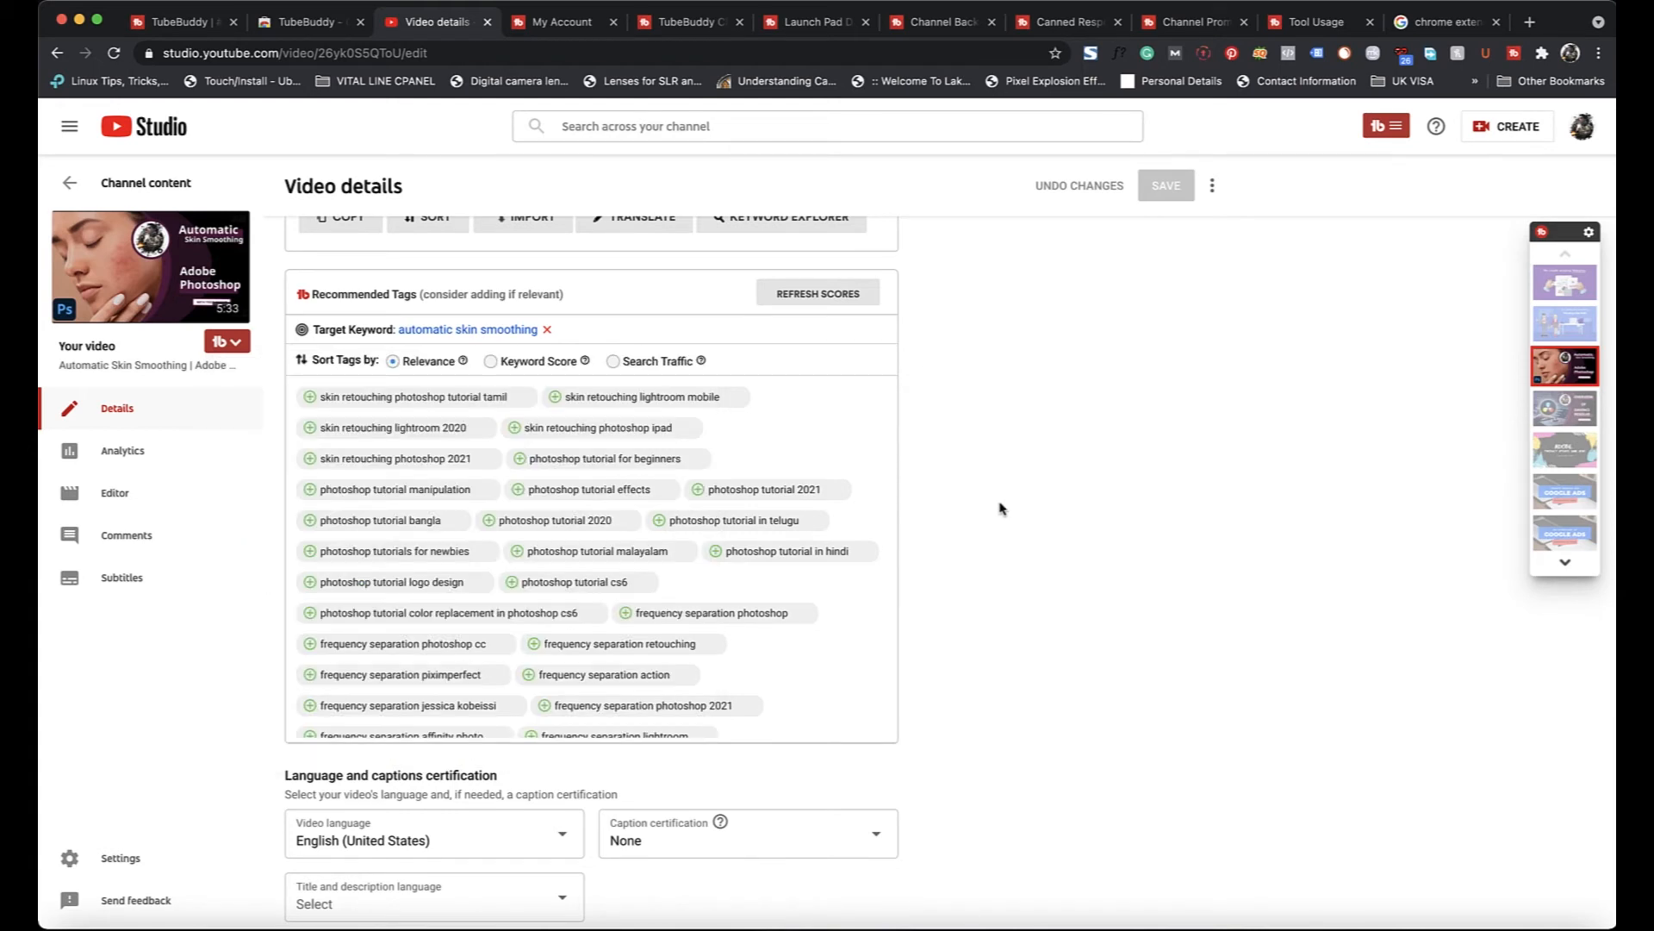
scroll(1000, 509, down, 8)
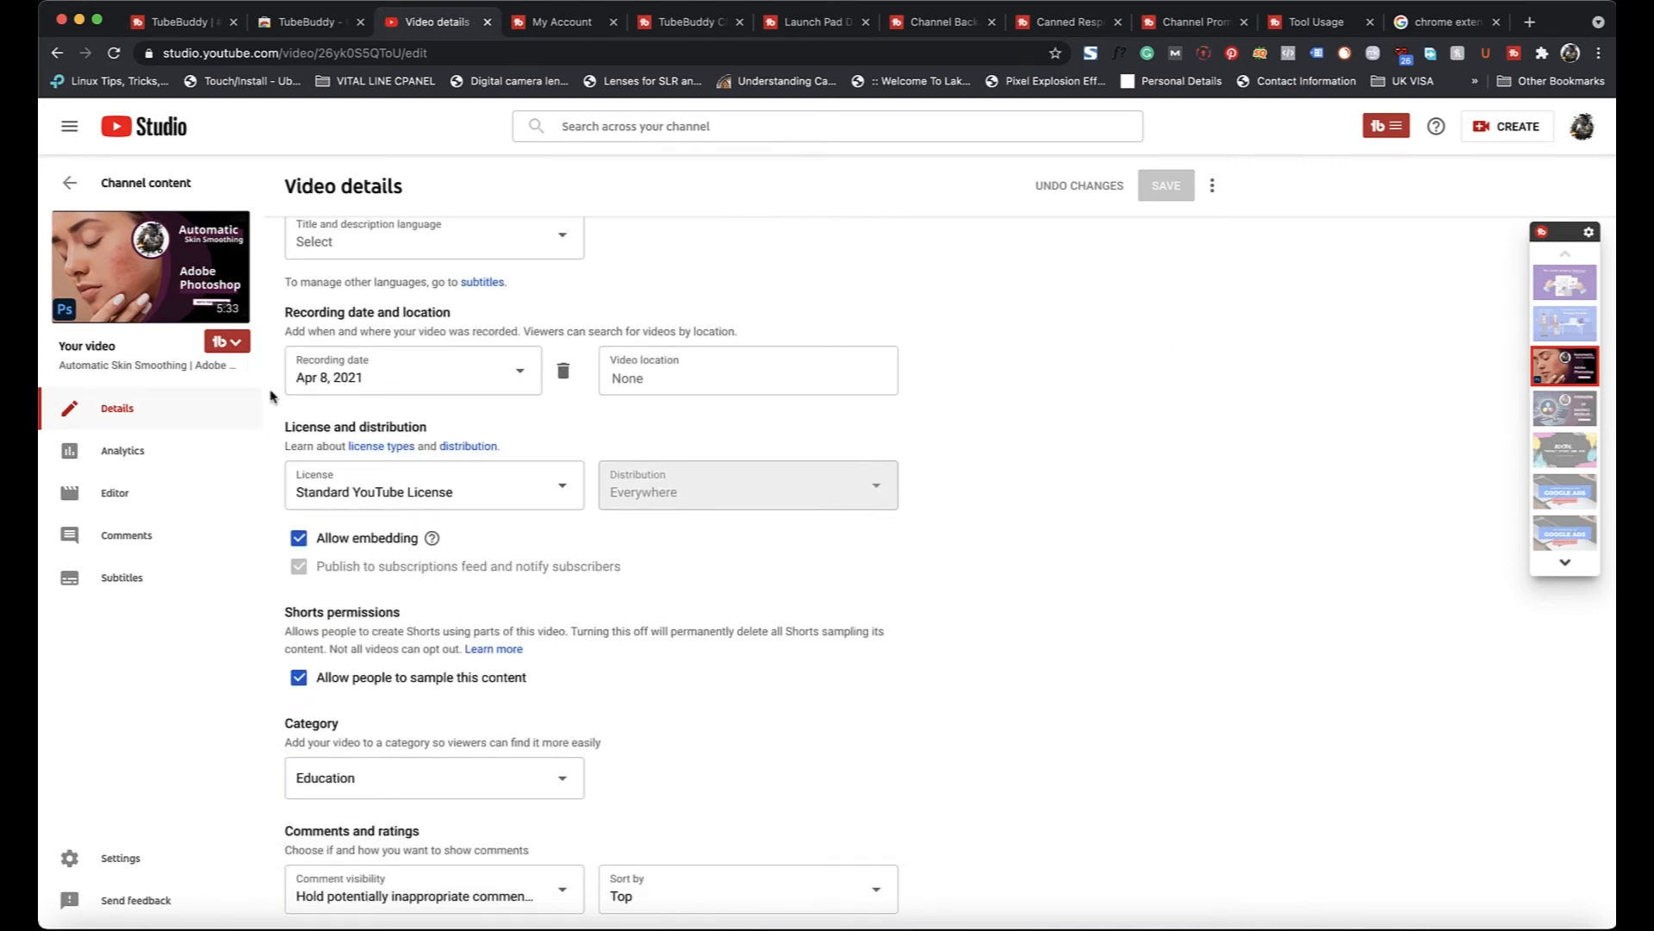
click(227, 343)
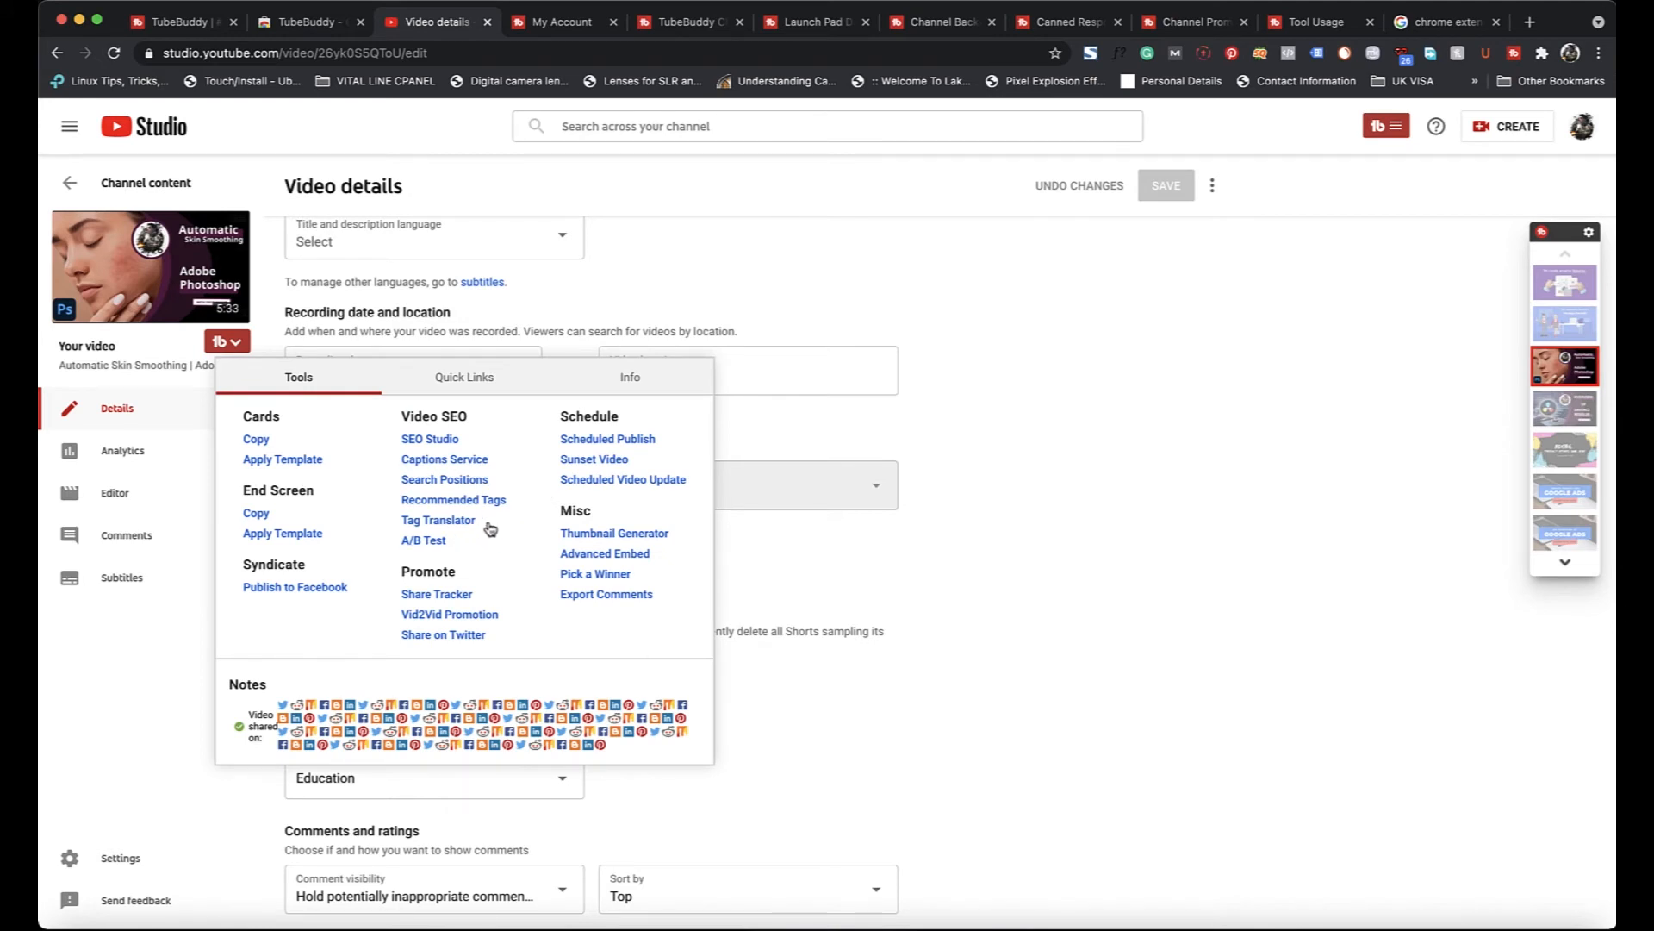
click(970, 627)
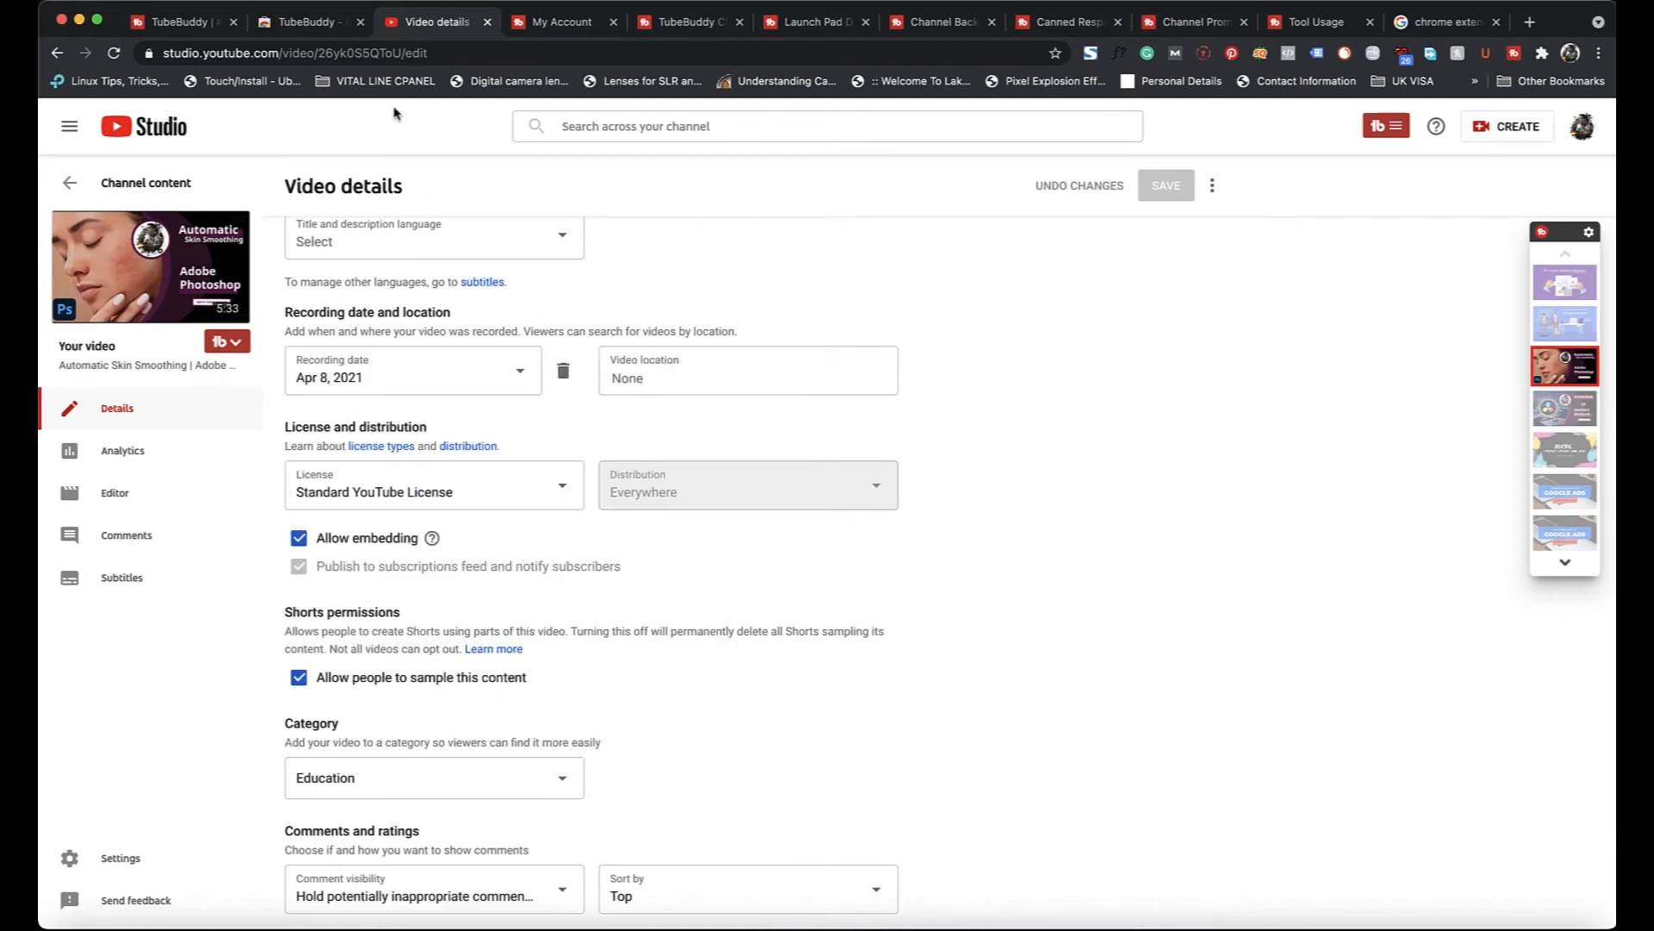
Review the TubeBuddy account's channels, and the channel's Health Report with its audience Device, Region, Playback and Demographics data.
click(551, 24)
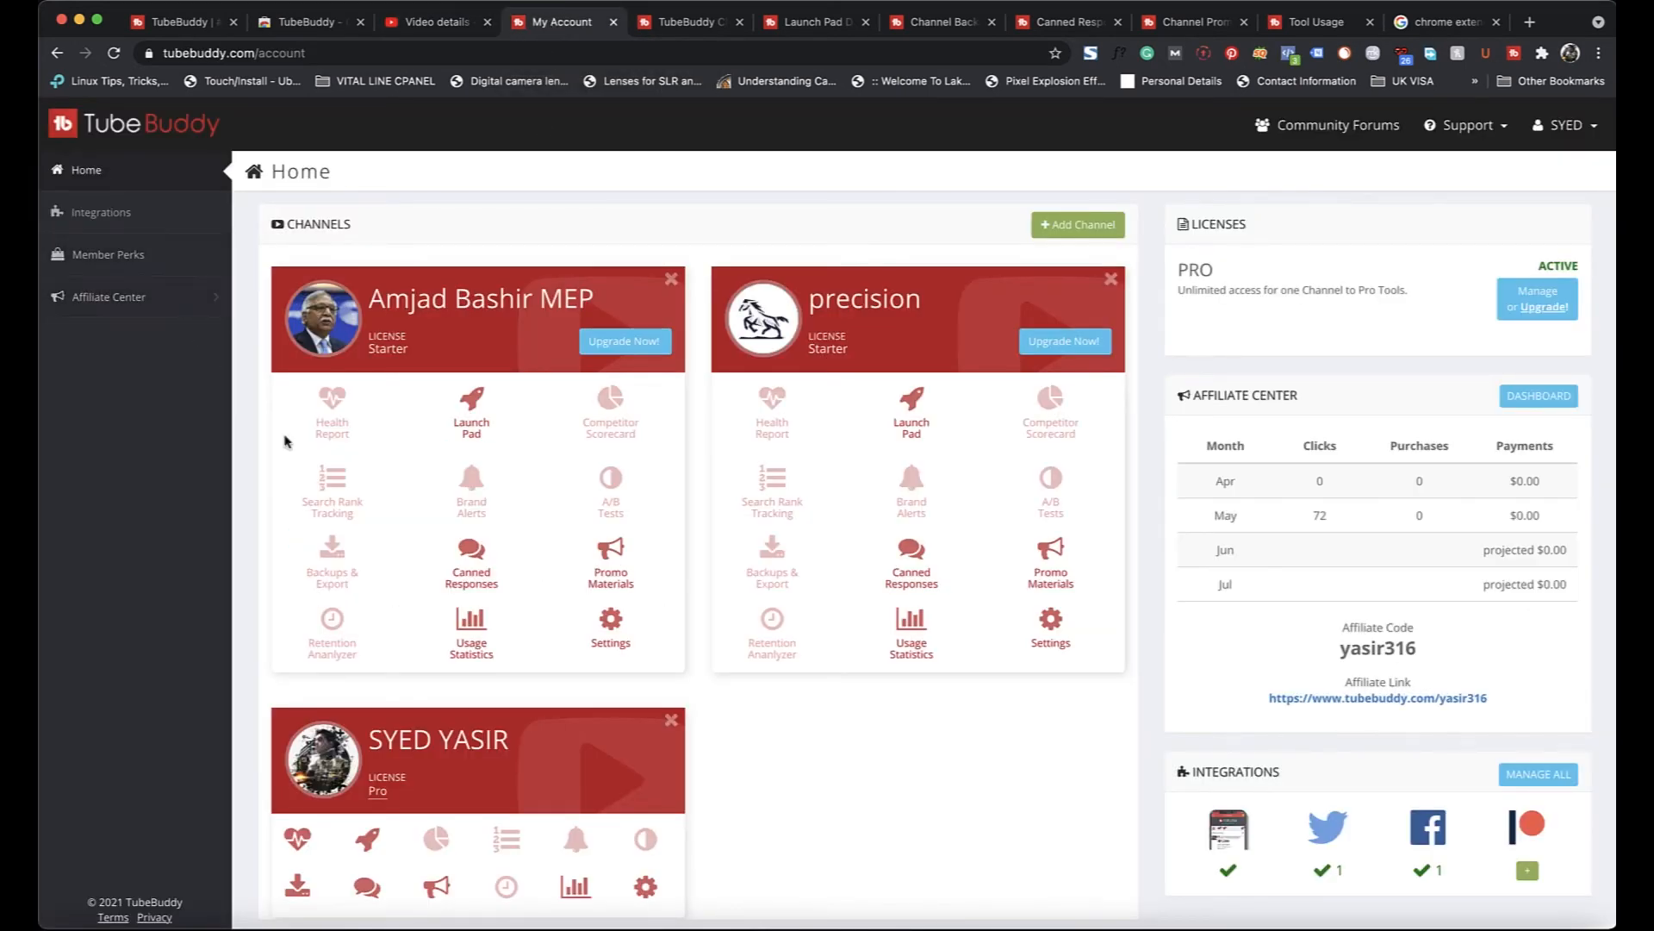
scroll(416, 753, down, 1)
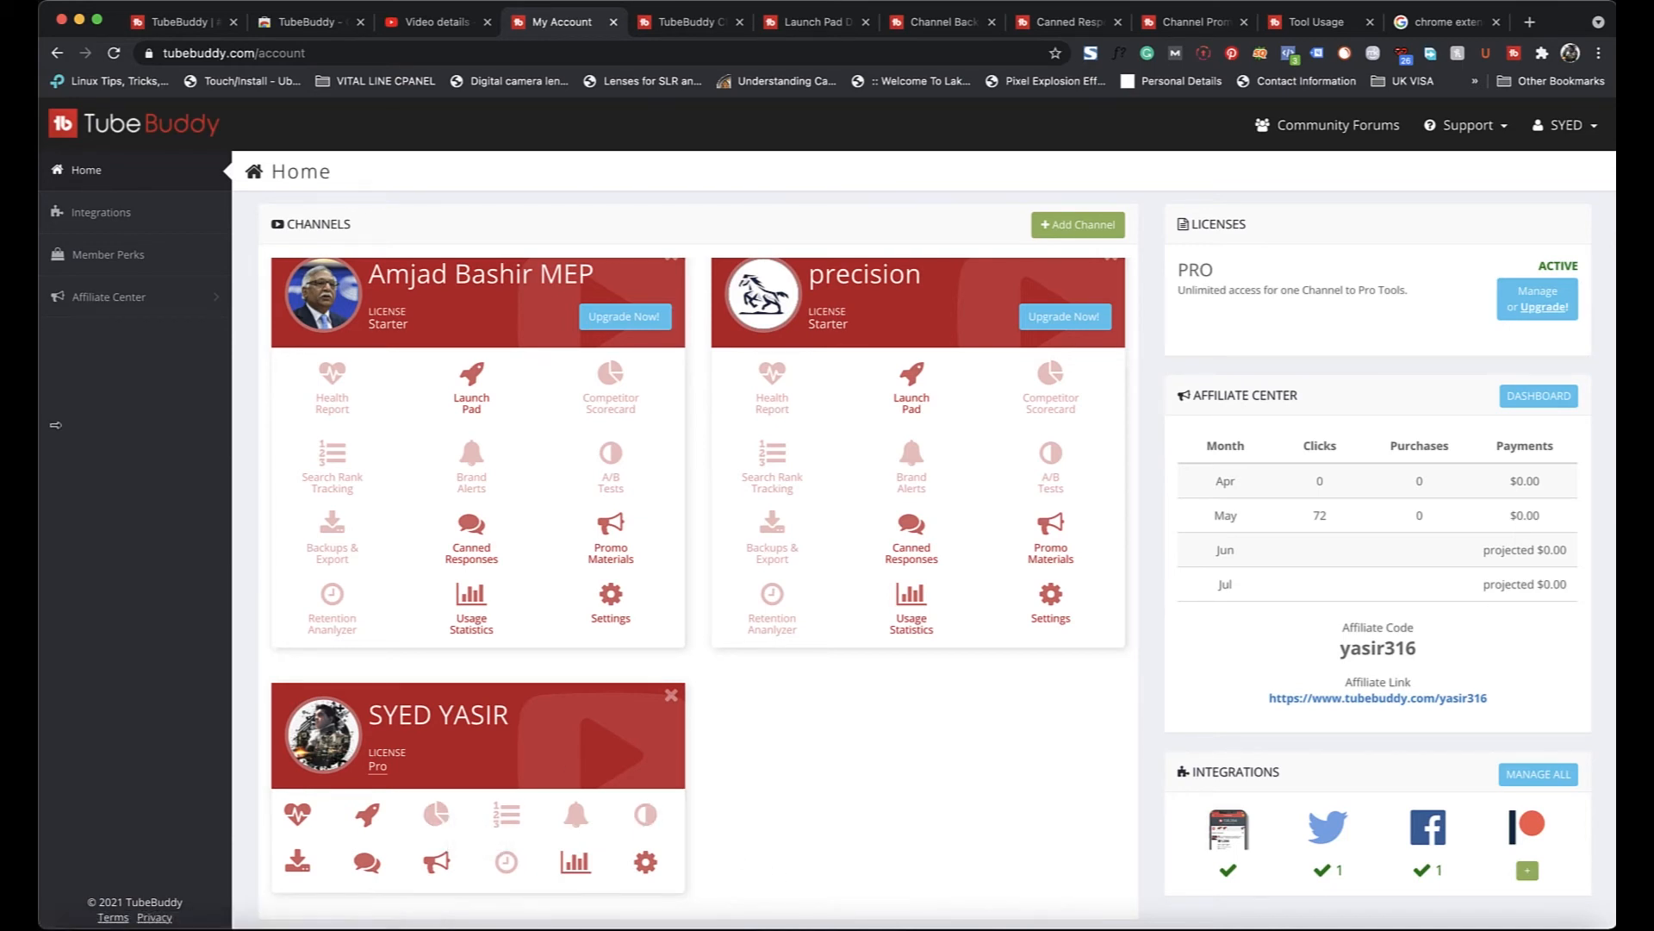
click(676, 22)
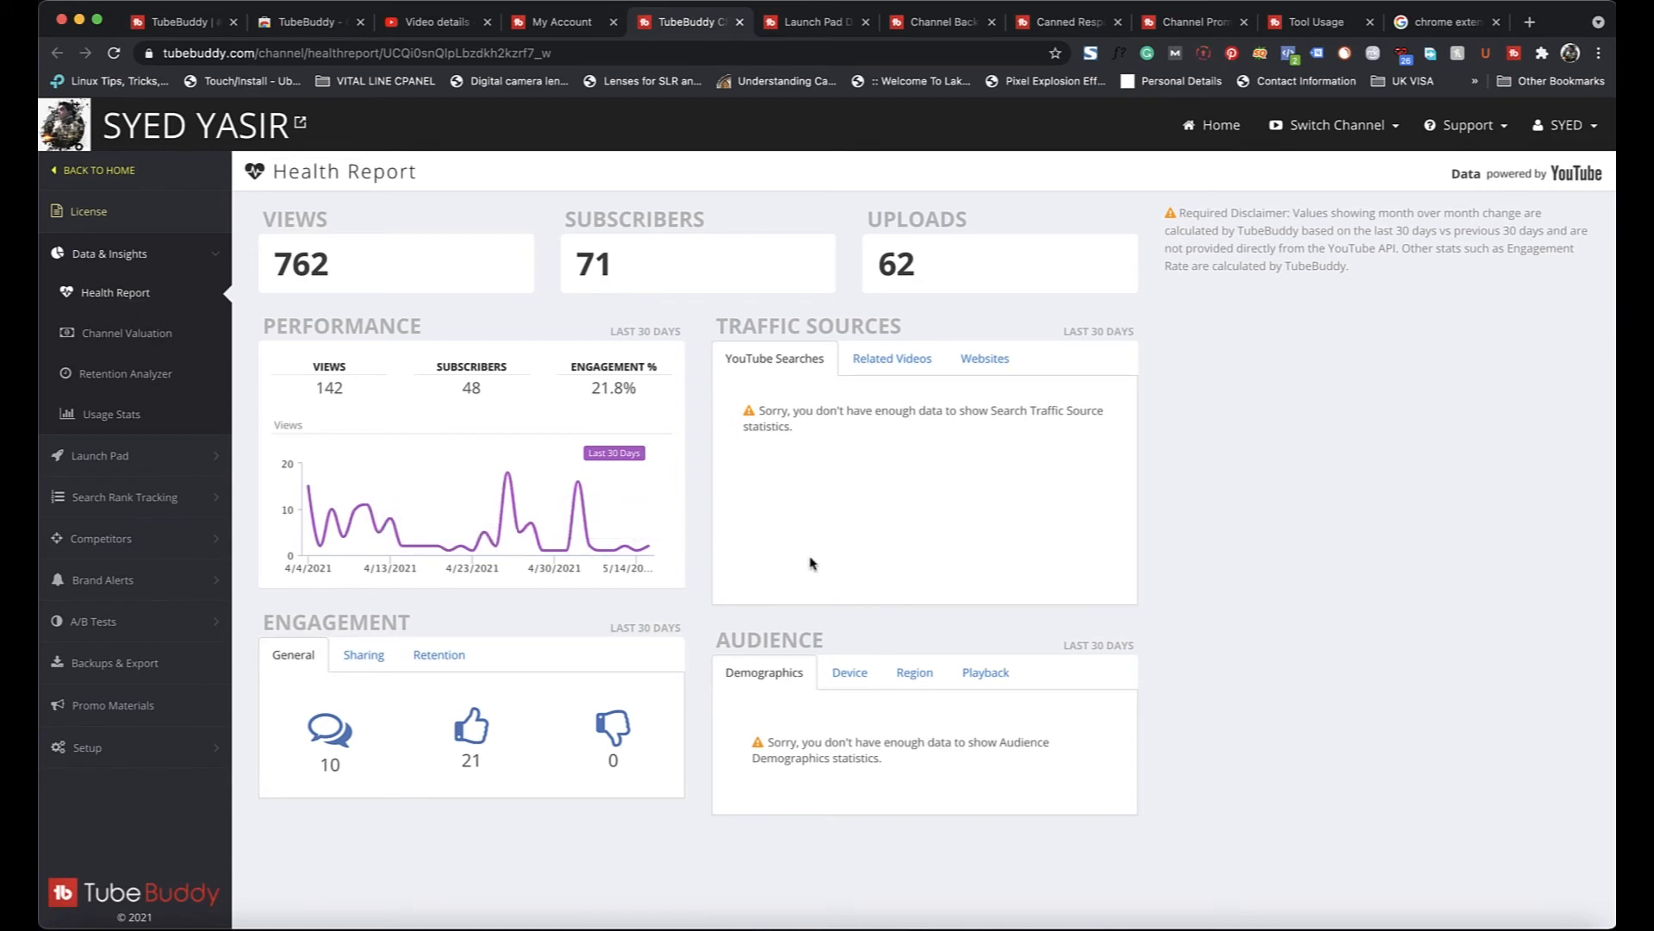
click(850, 682)
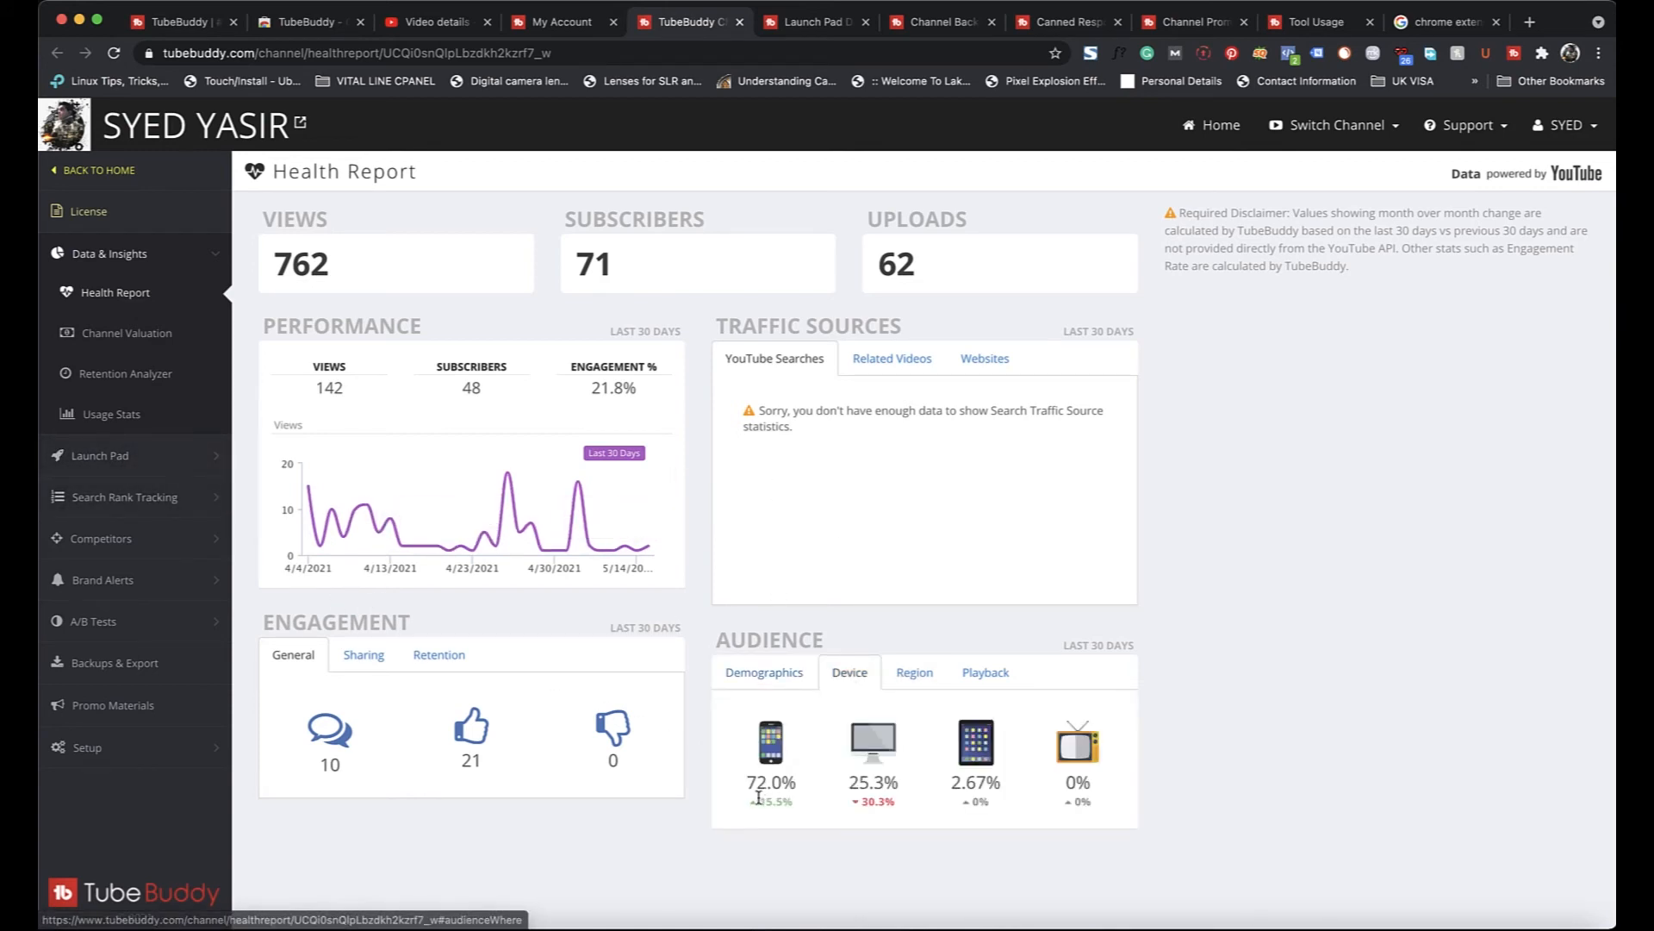
click(913, 677)
click(984, 674)
click(786, 679)
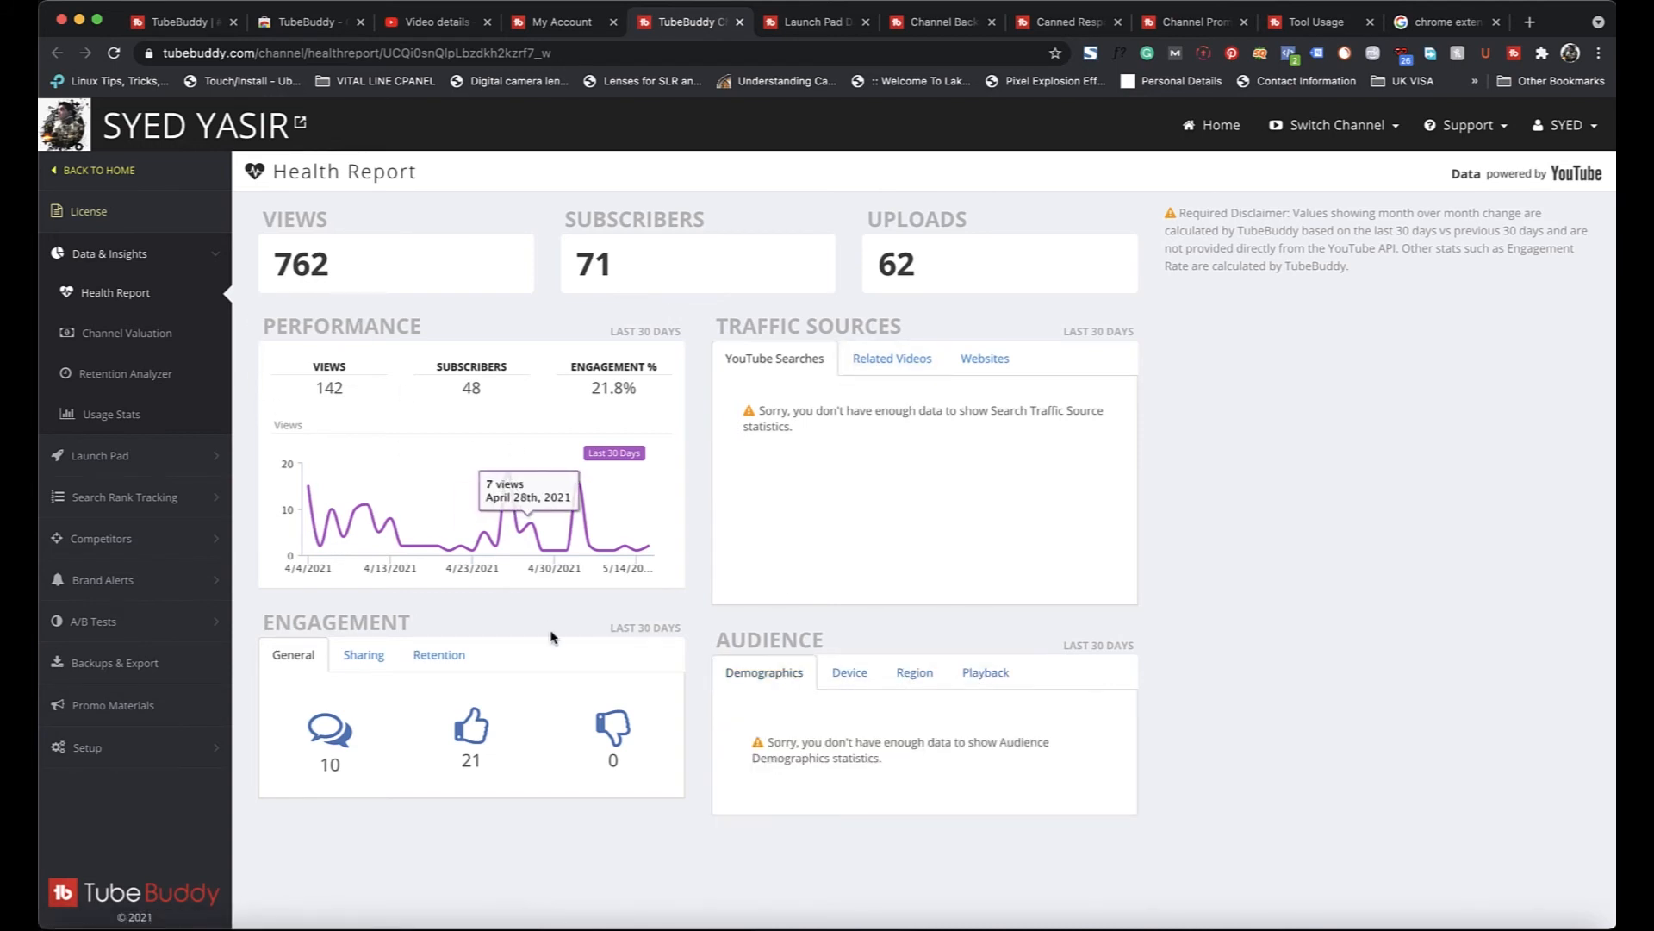
Review the channel's Launch Pad Dashboard and its Backups & Export options.
click(799, 26)
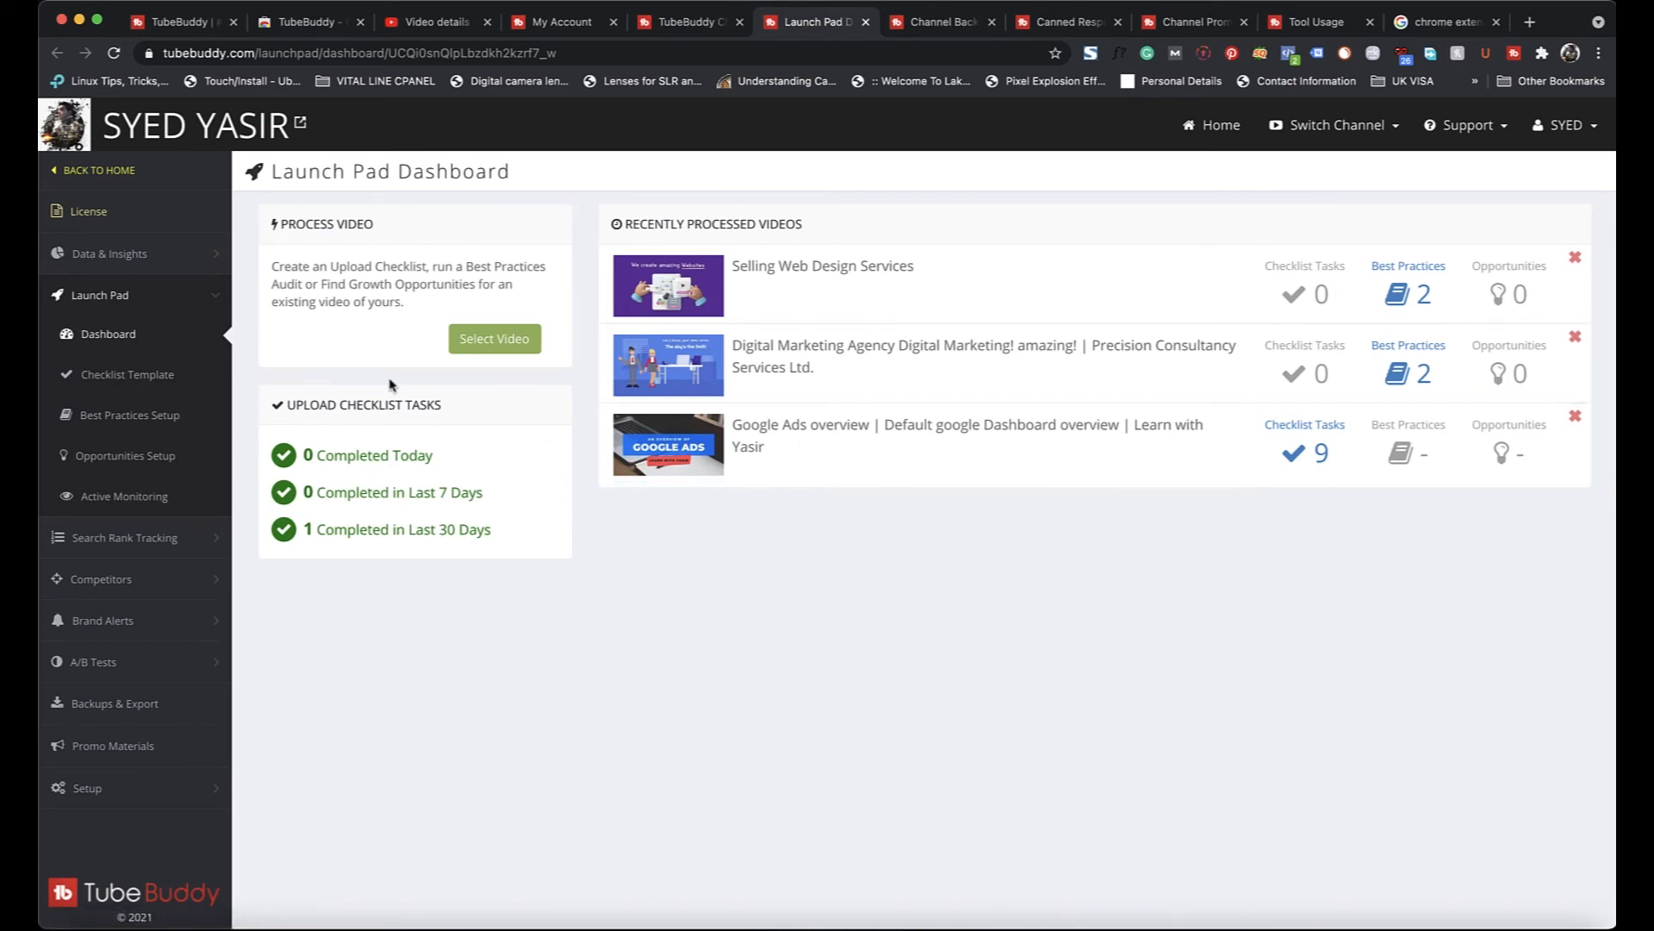
click(953, 26)
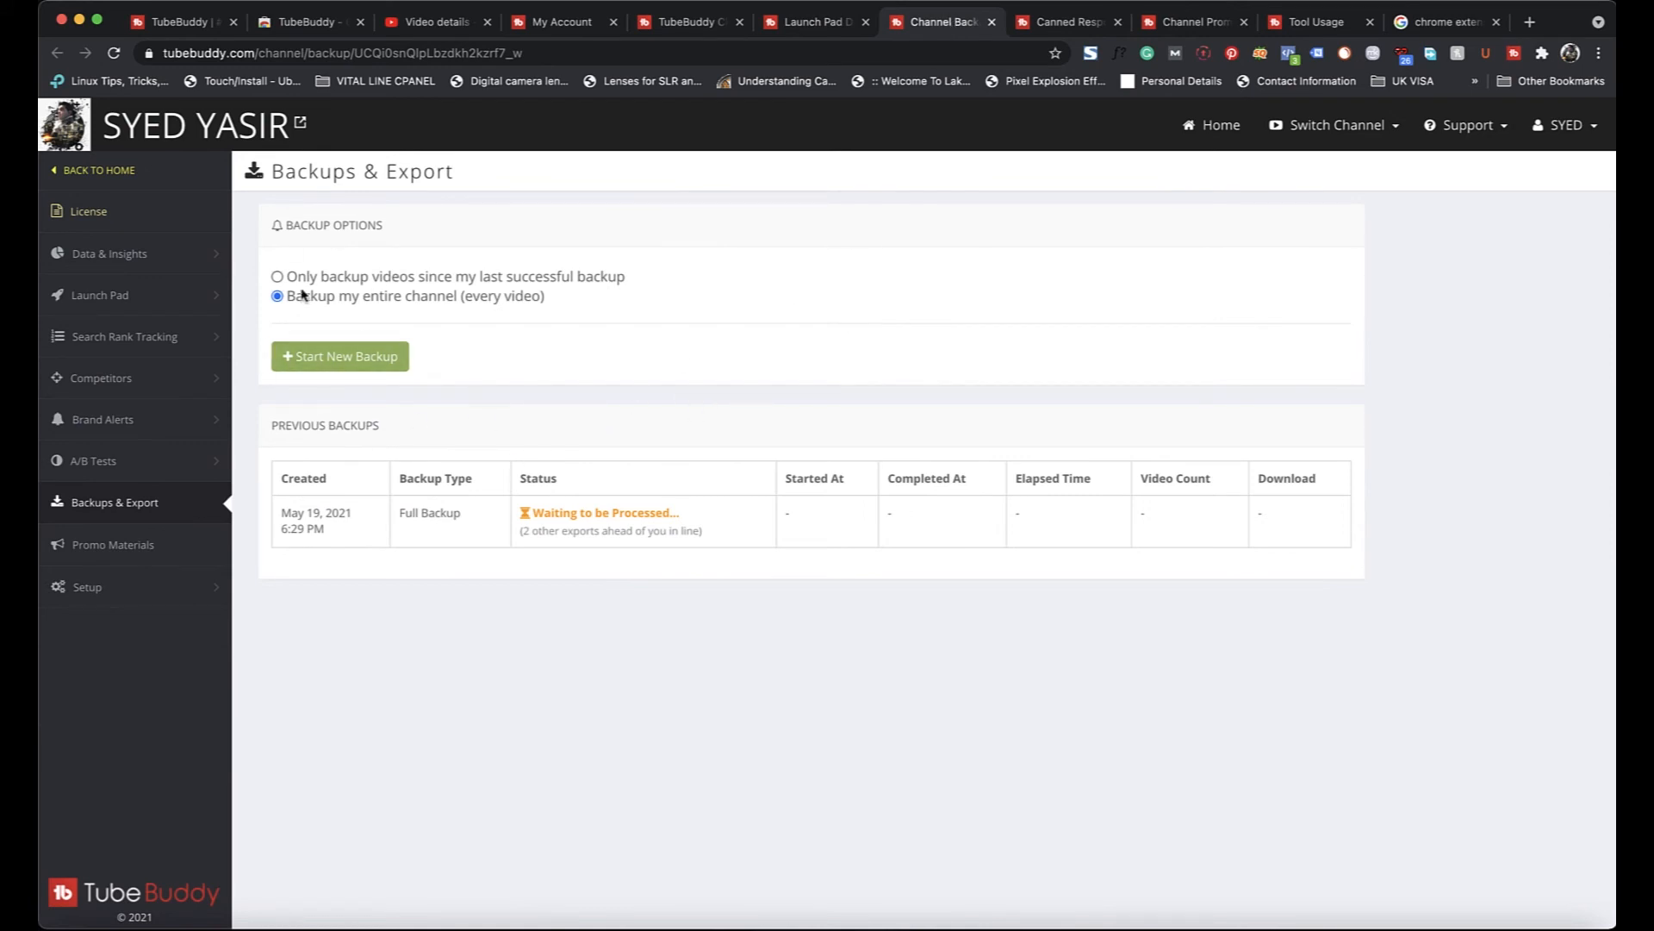
Review the channel's Canned Responses and the blank form for adding one, closing it without saving.
click(1066, 26)
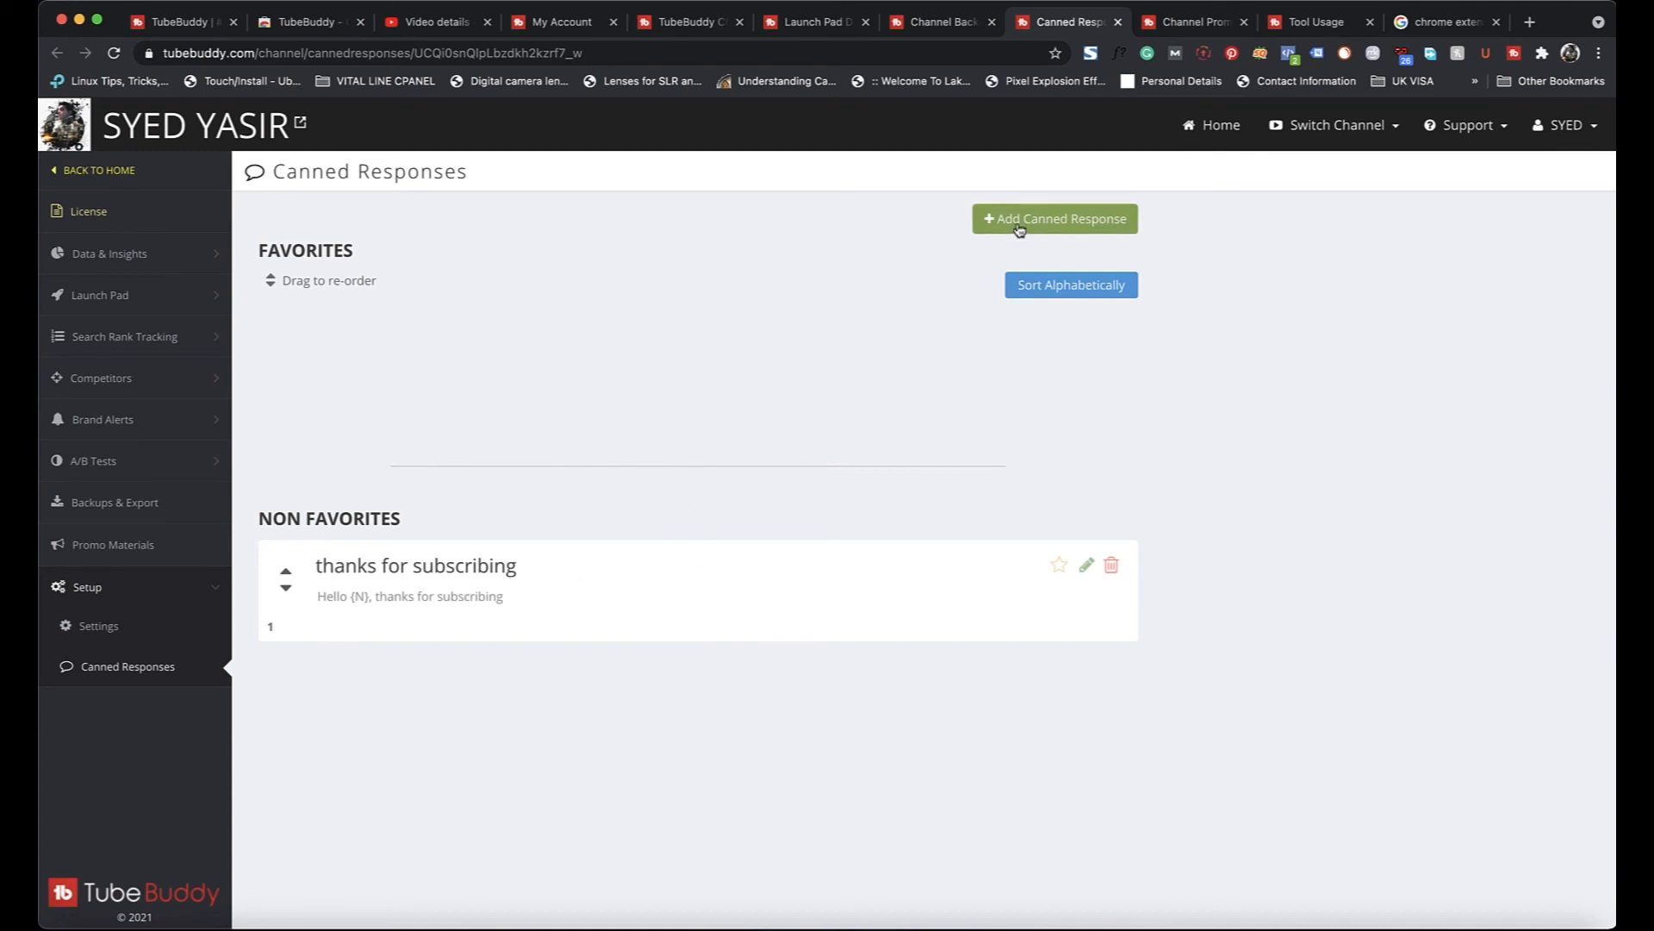
click(1060, 219)
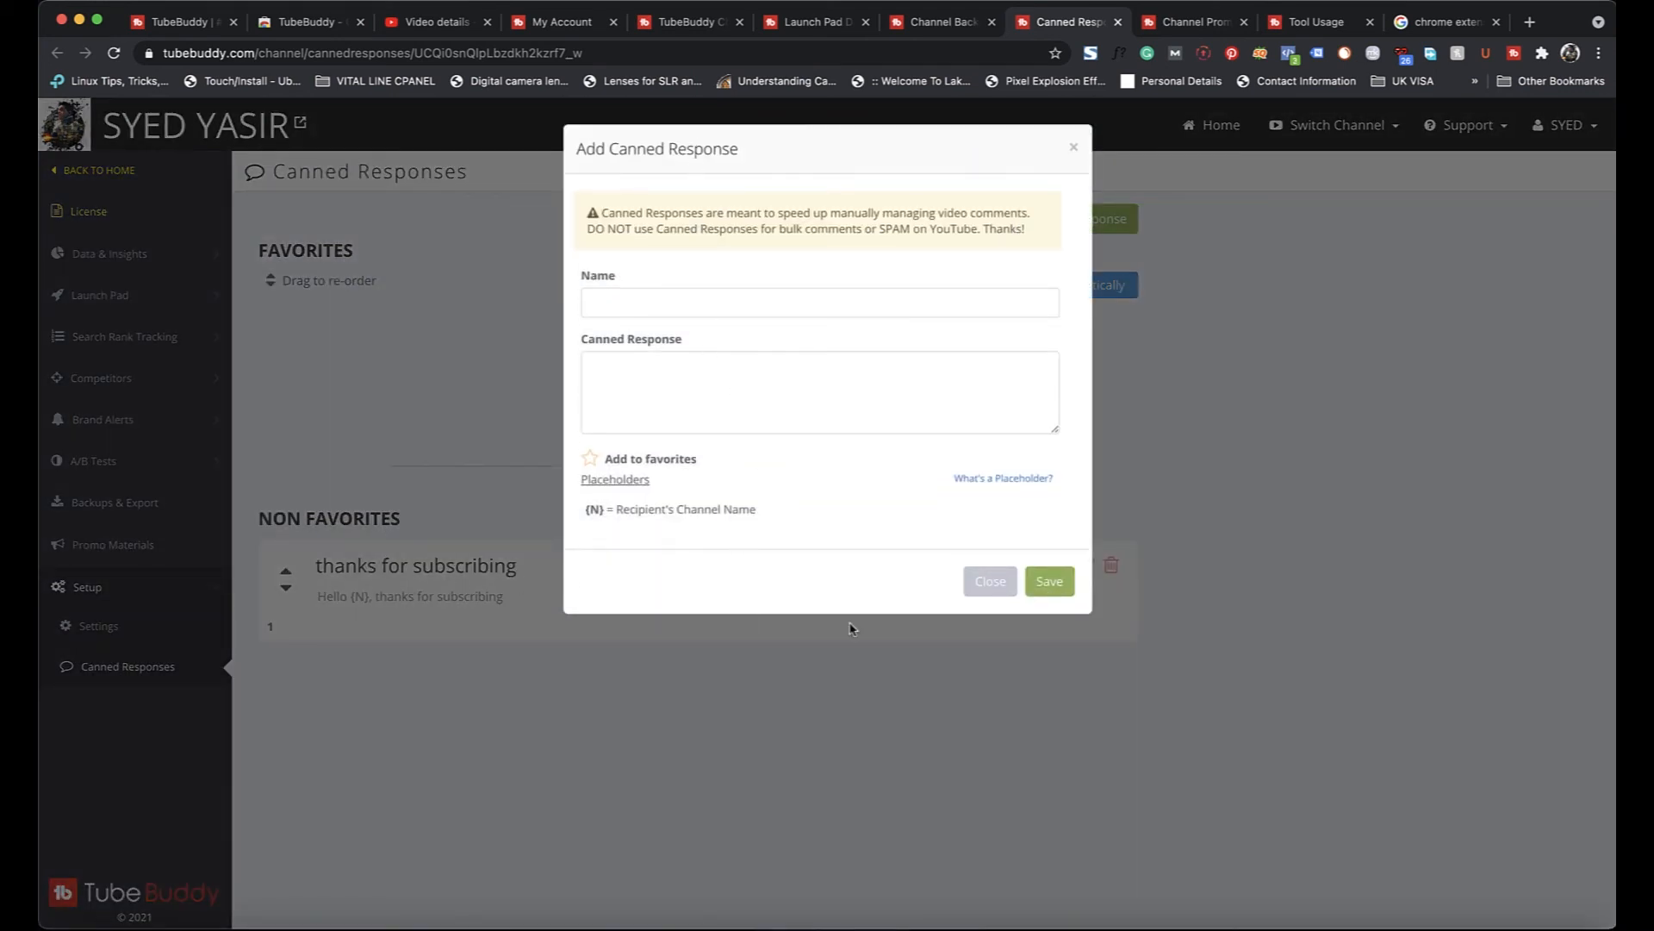
click(982, 588)
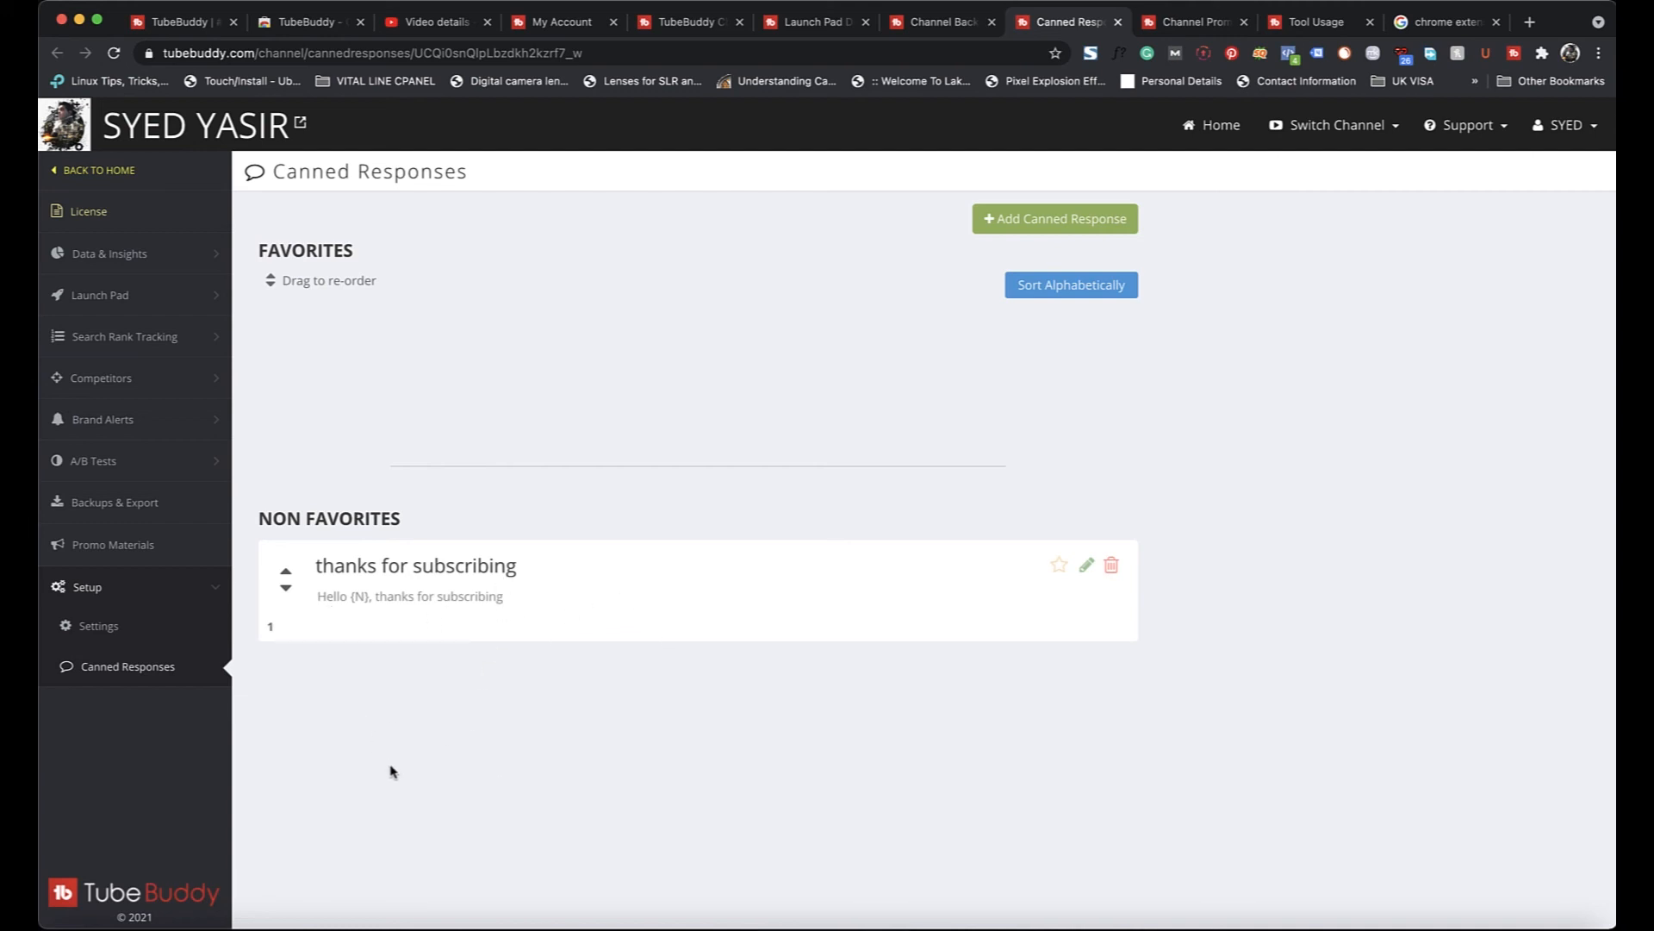
Review the channel's Promo Materials, including the most recent upload's links, and the channels available to switch to.
click(1187, 24)
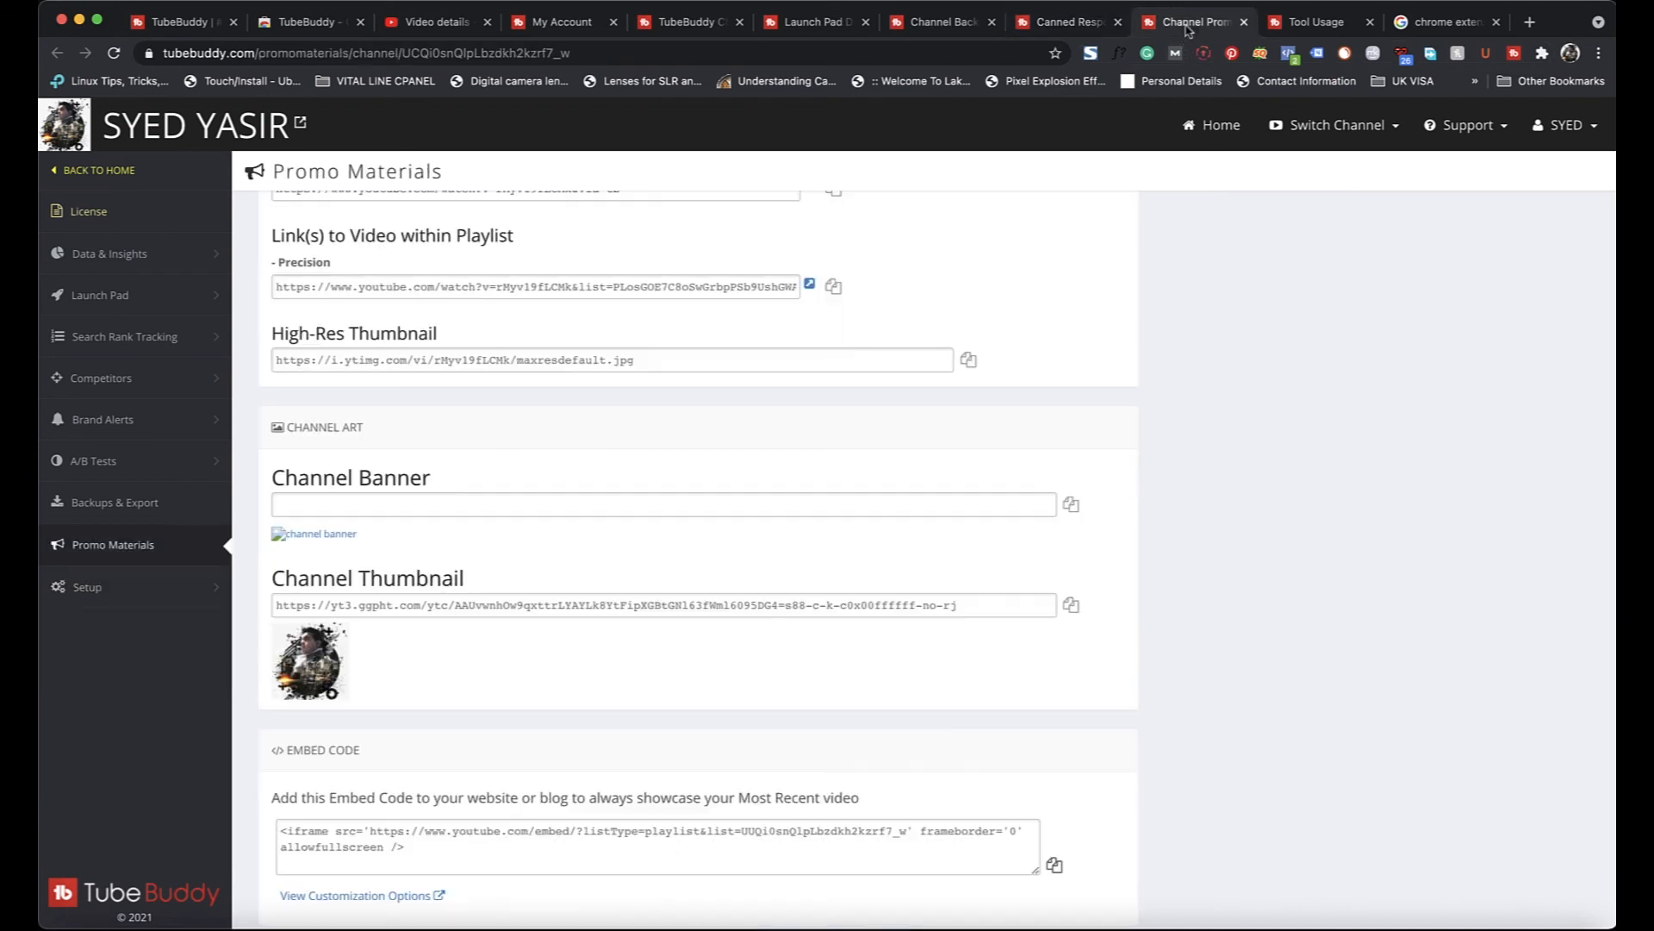
scroll(556, 465, up, 3)
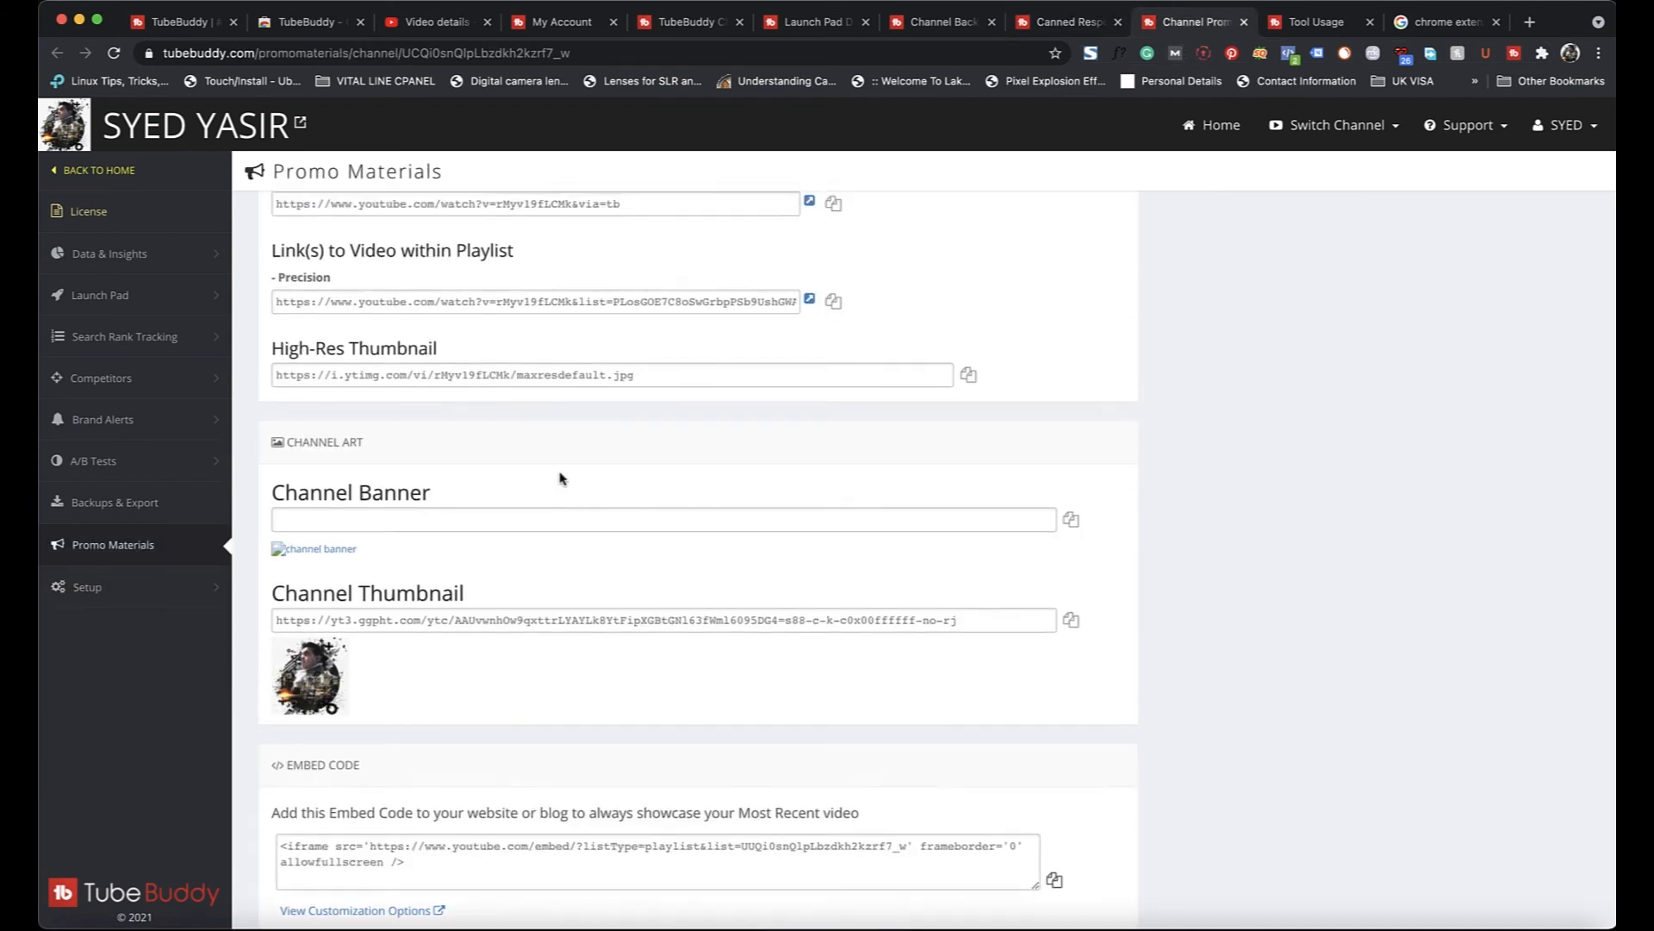
click(1335, 125)
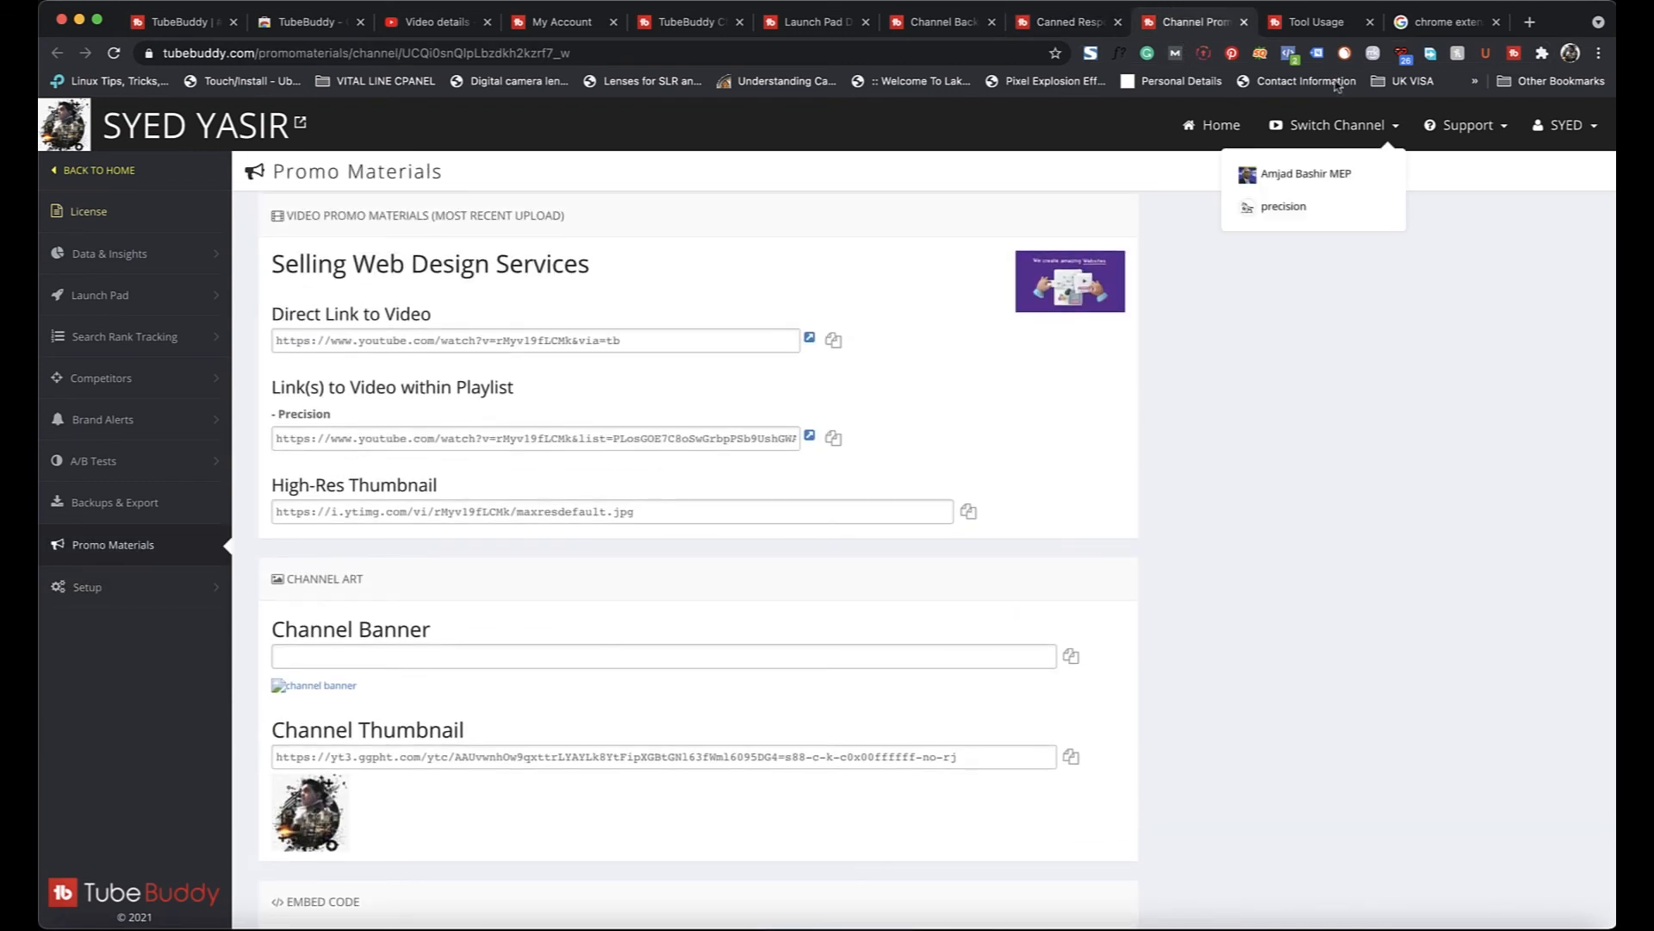
Review TubeBuddy's Usage Statistics by category and tool, comparing the Last 30 Days with All Time.
click(1303, 24)
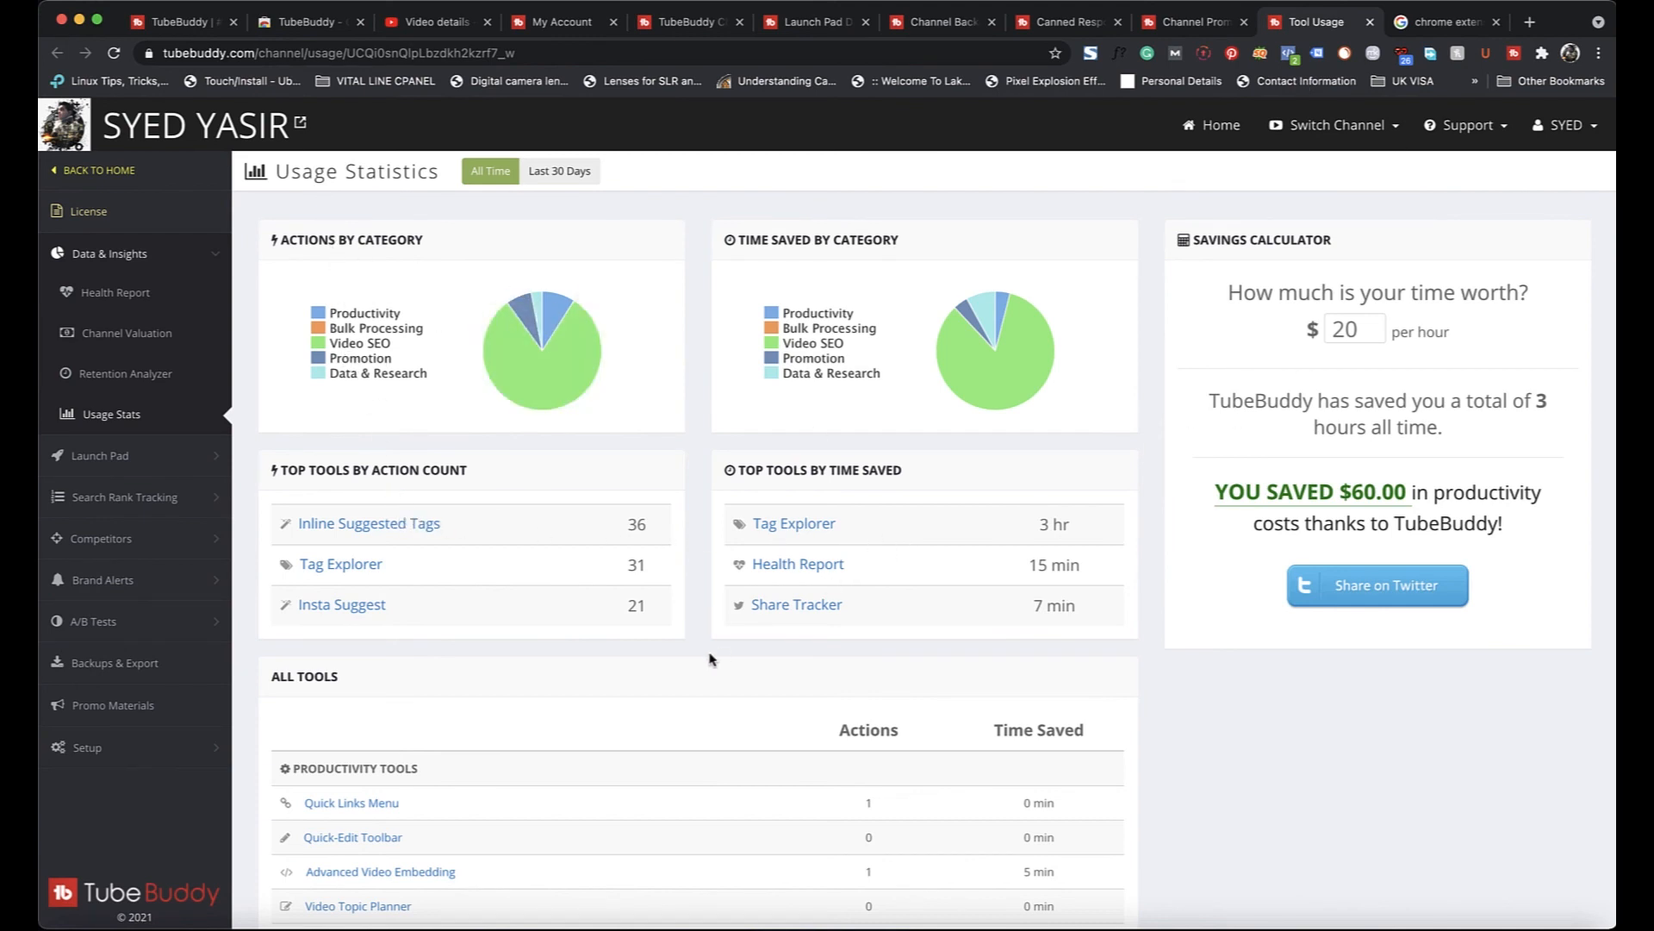
scroll(709, 659, down, 3)
scroll(566, 628, up, 3)
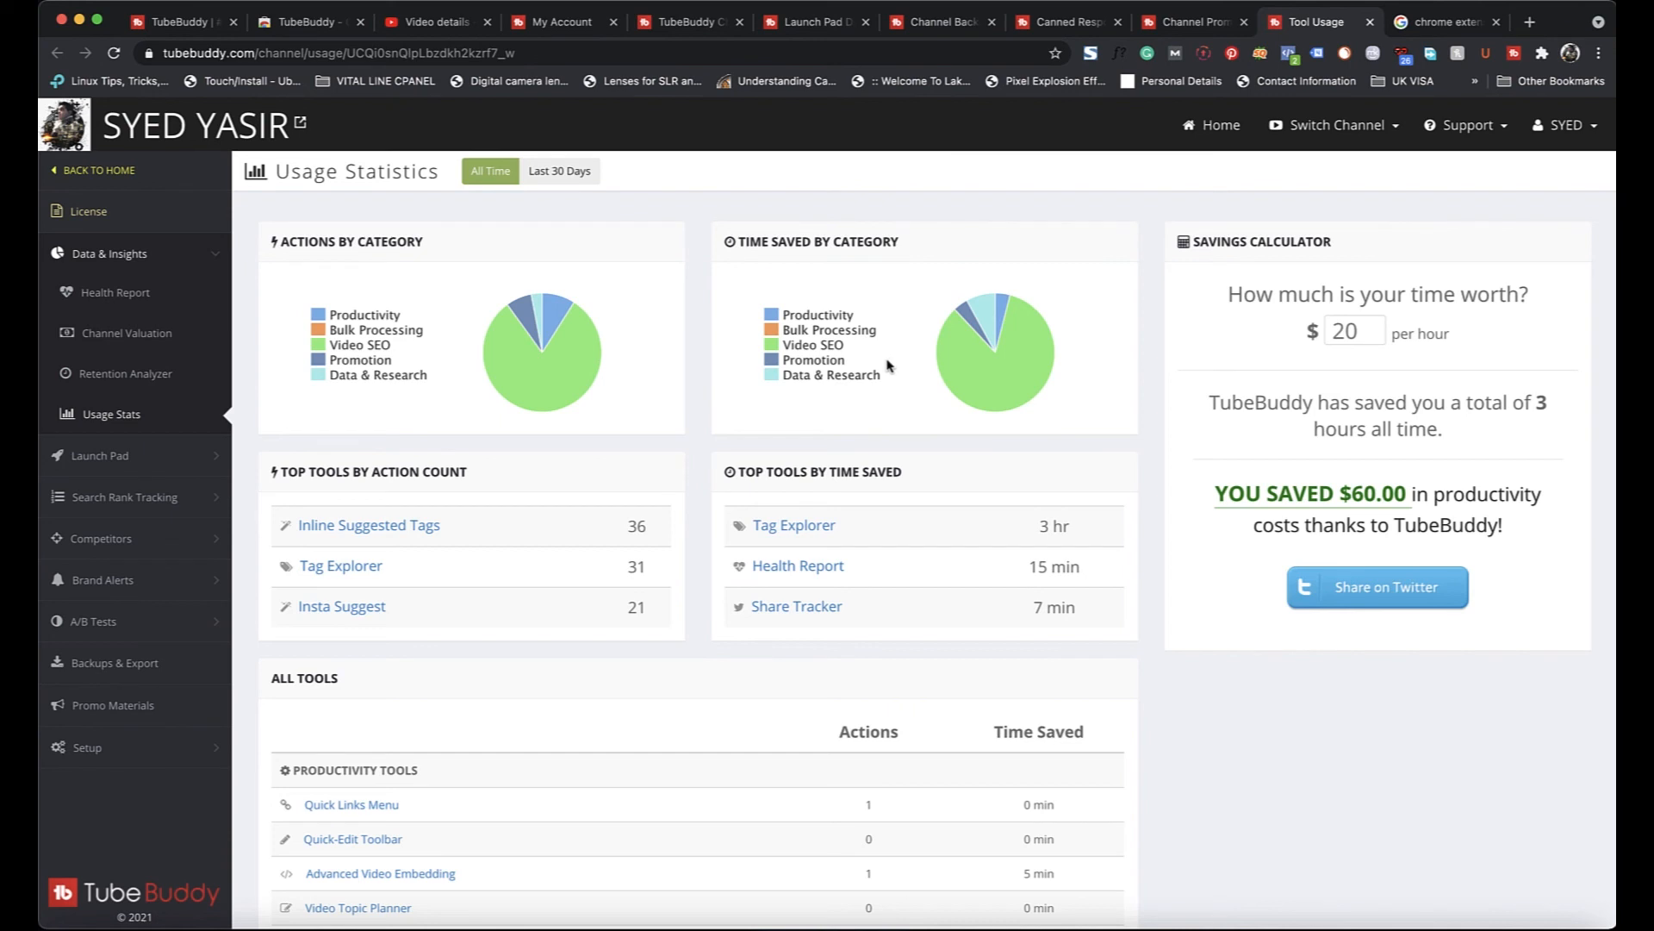
mouse_move(983, 406)
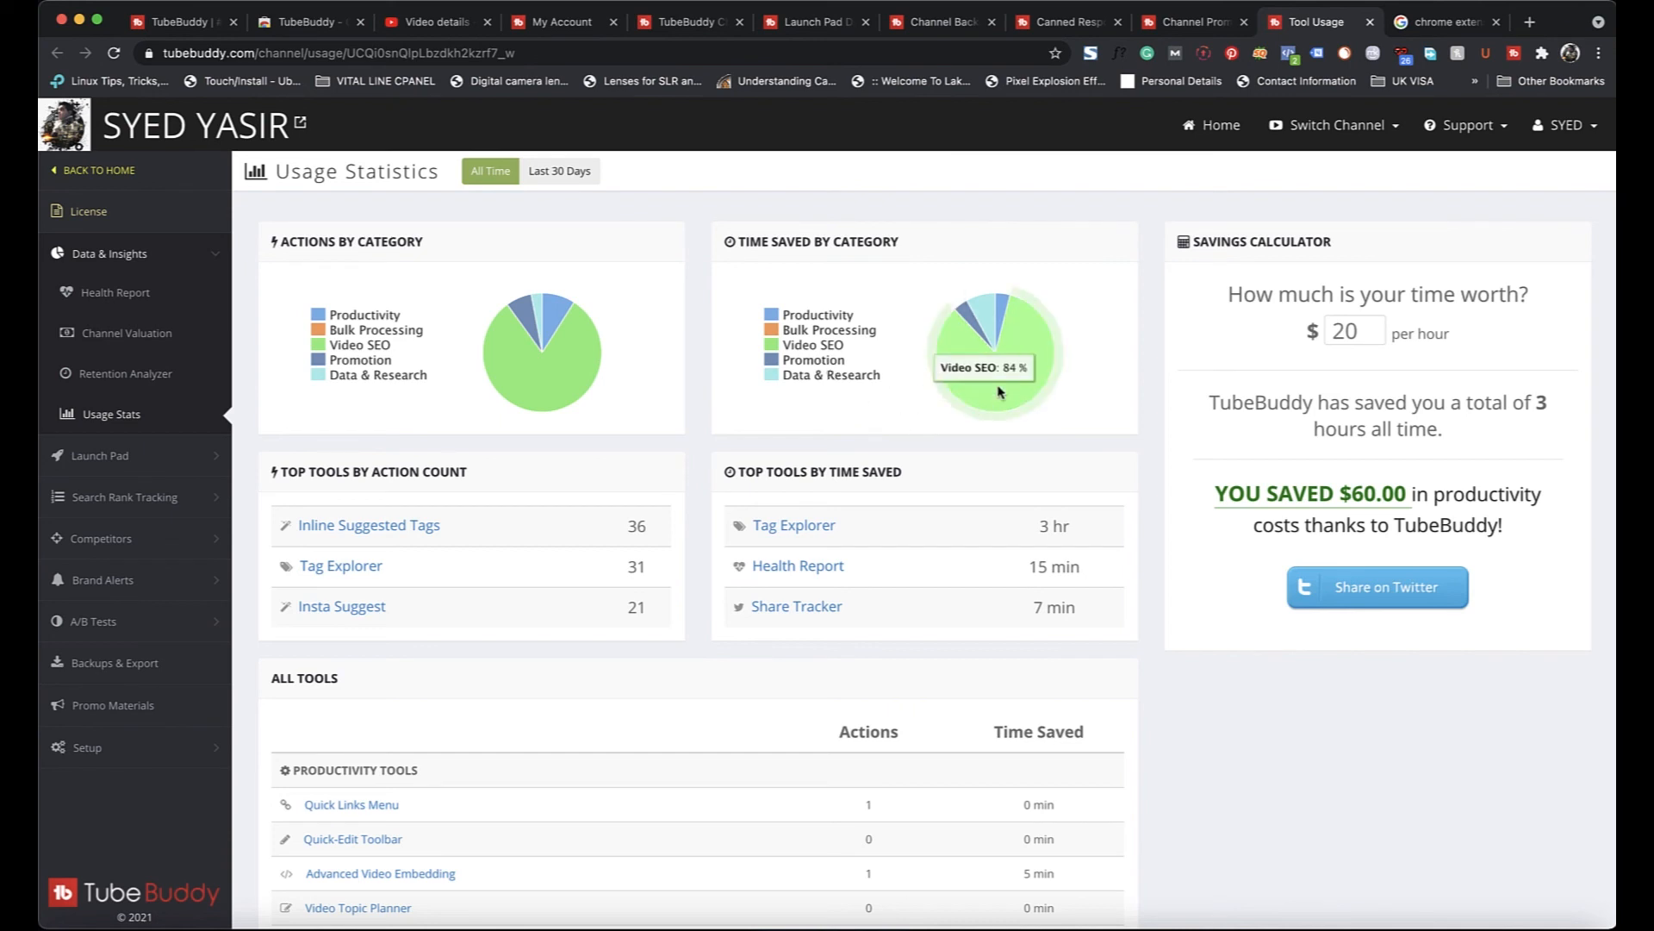
click(562, 172)
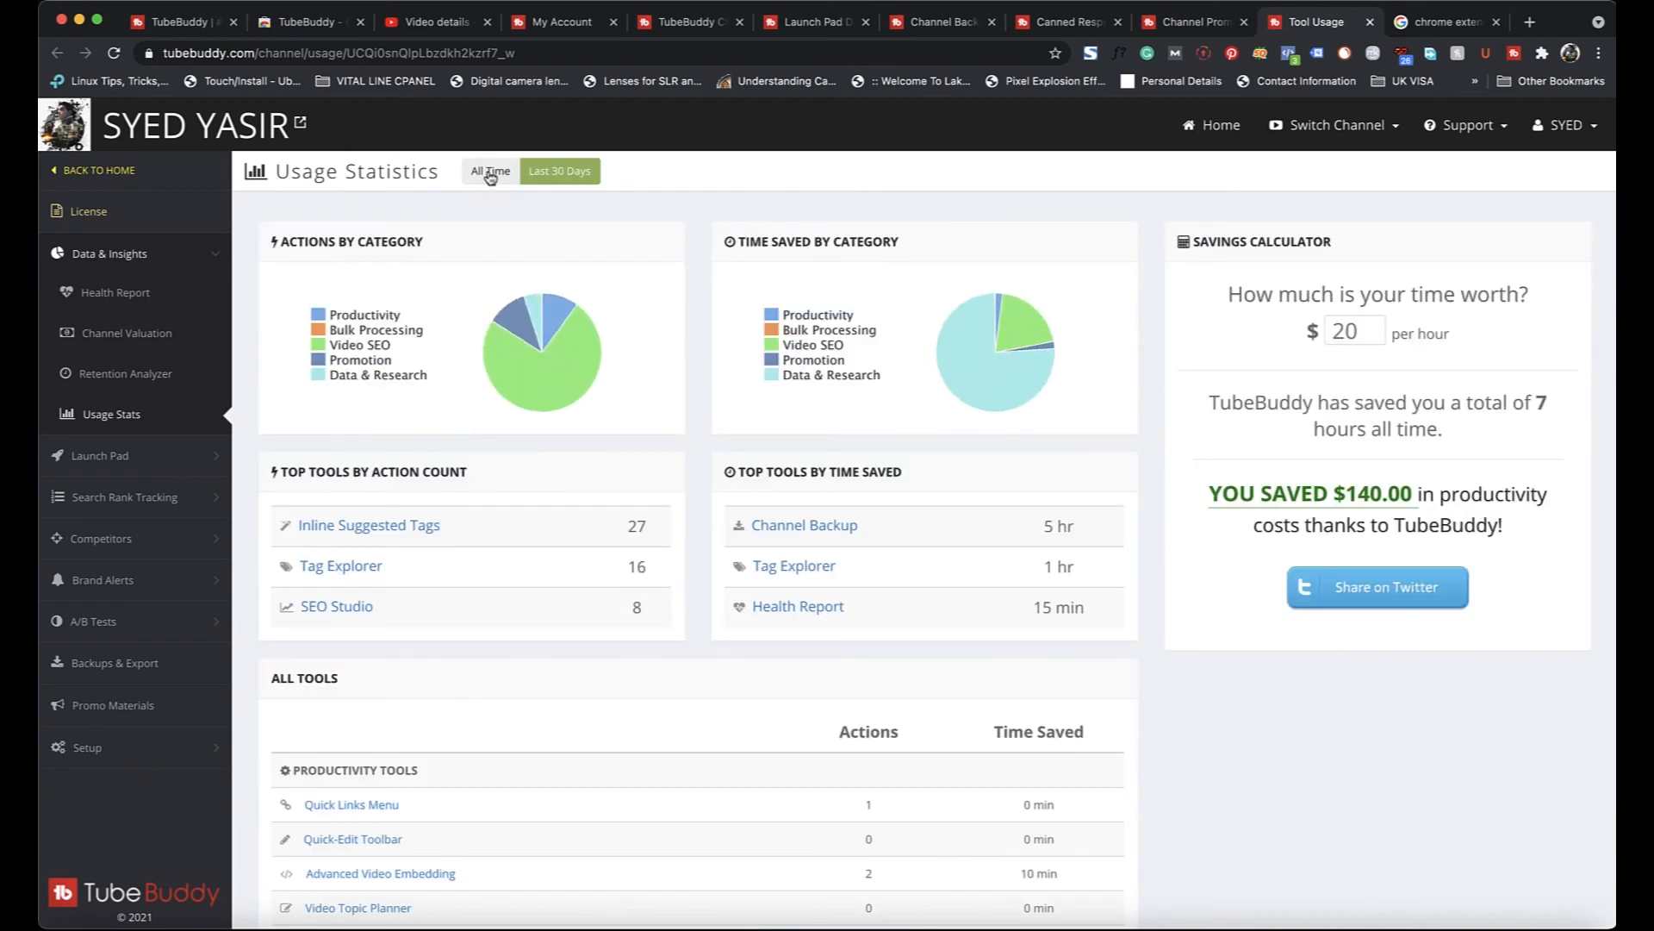
click(491, 172)
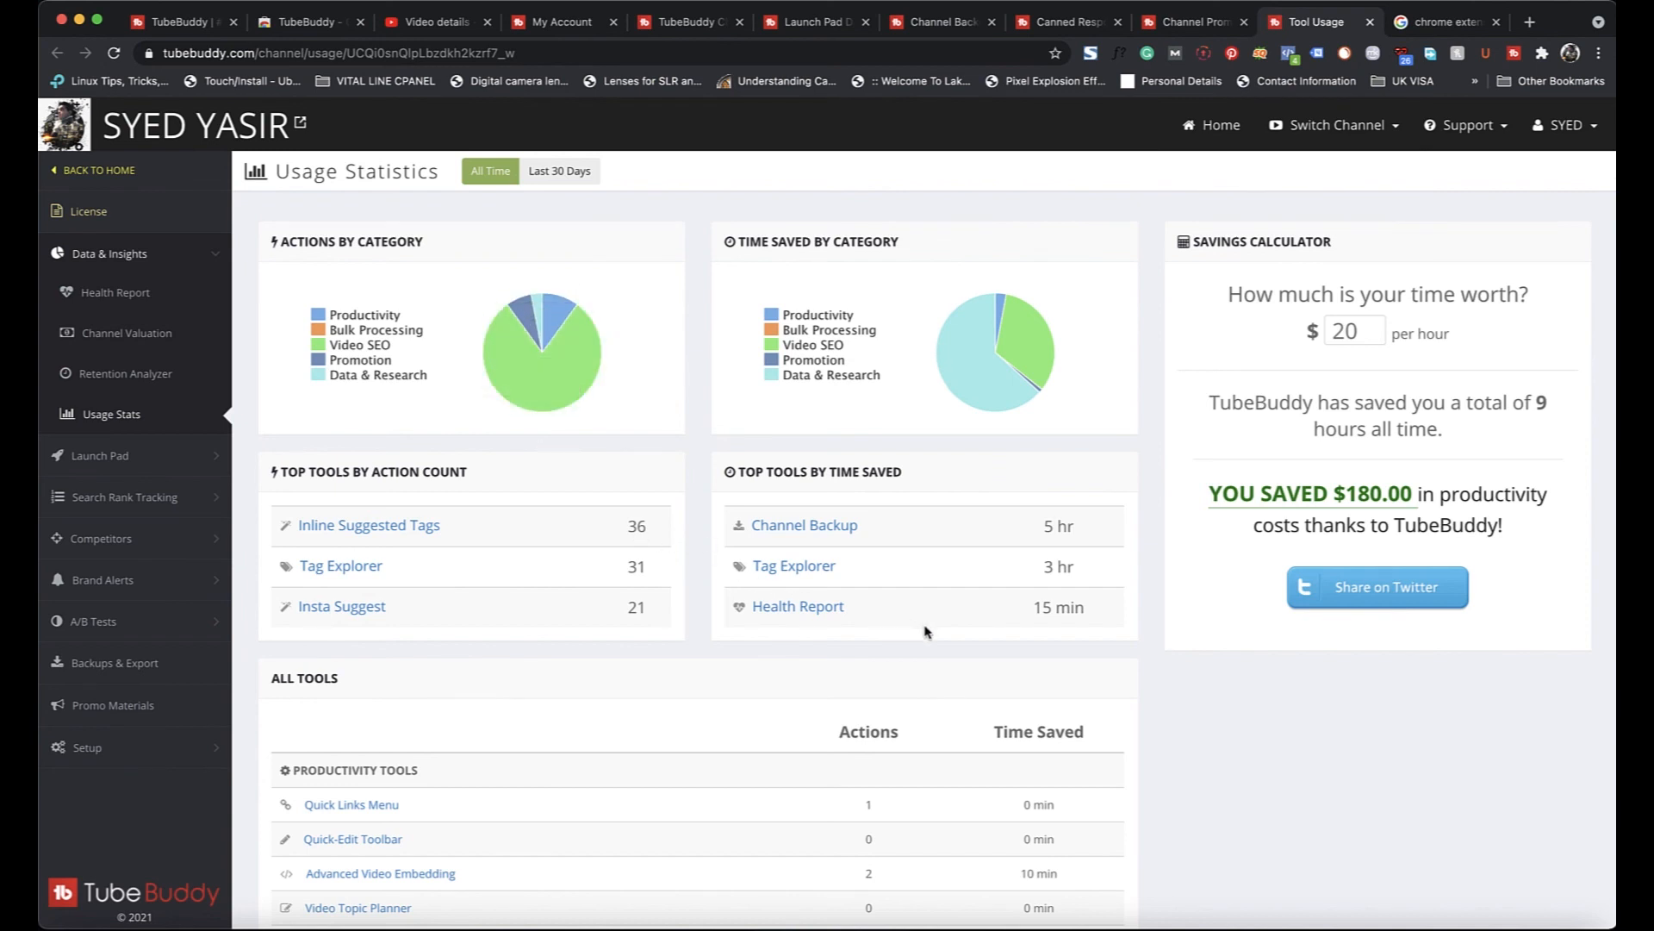
Review the TubeBuddy home page and its Chrome Web Store listing, and return to the video's details in YouTube Studio.
click(181, 22)
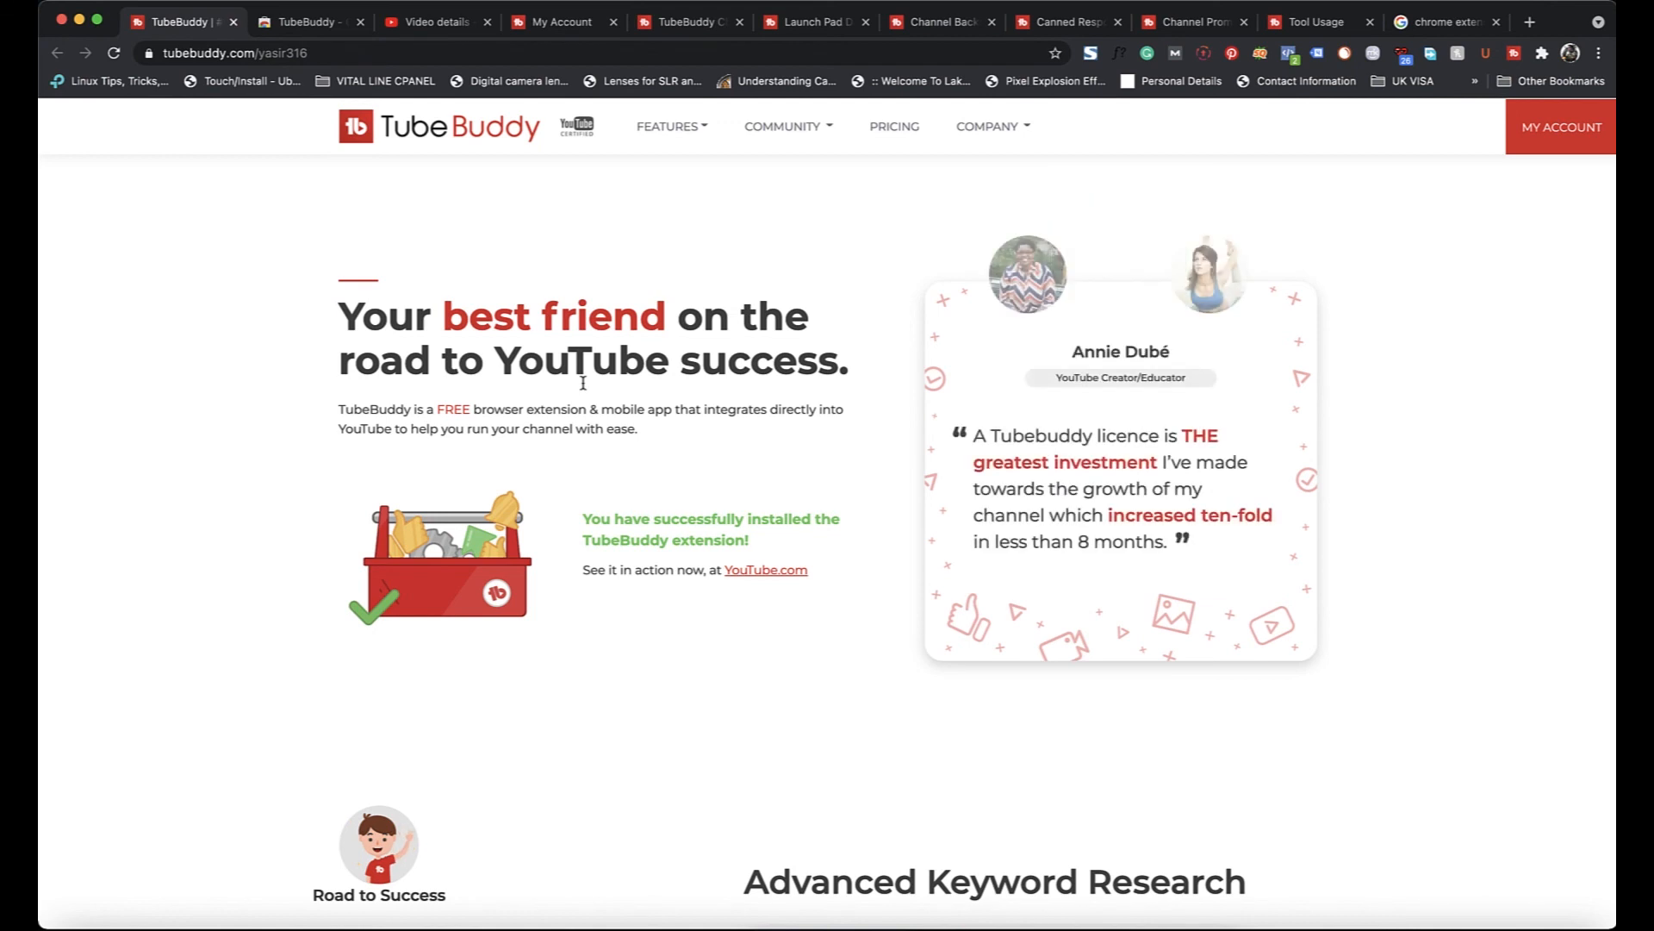
click(304, 32)
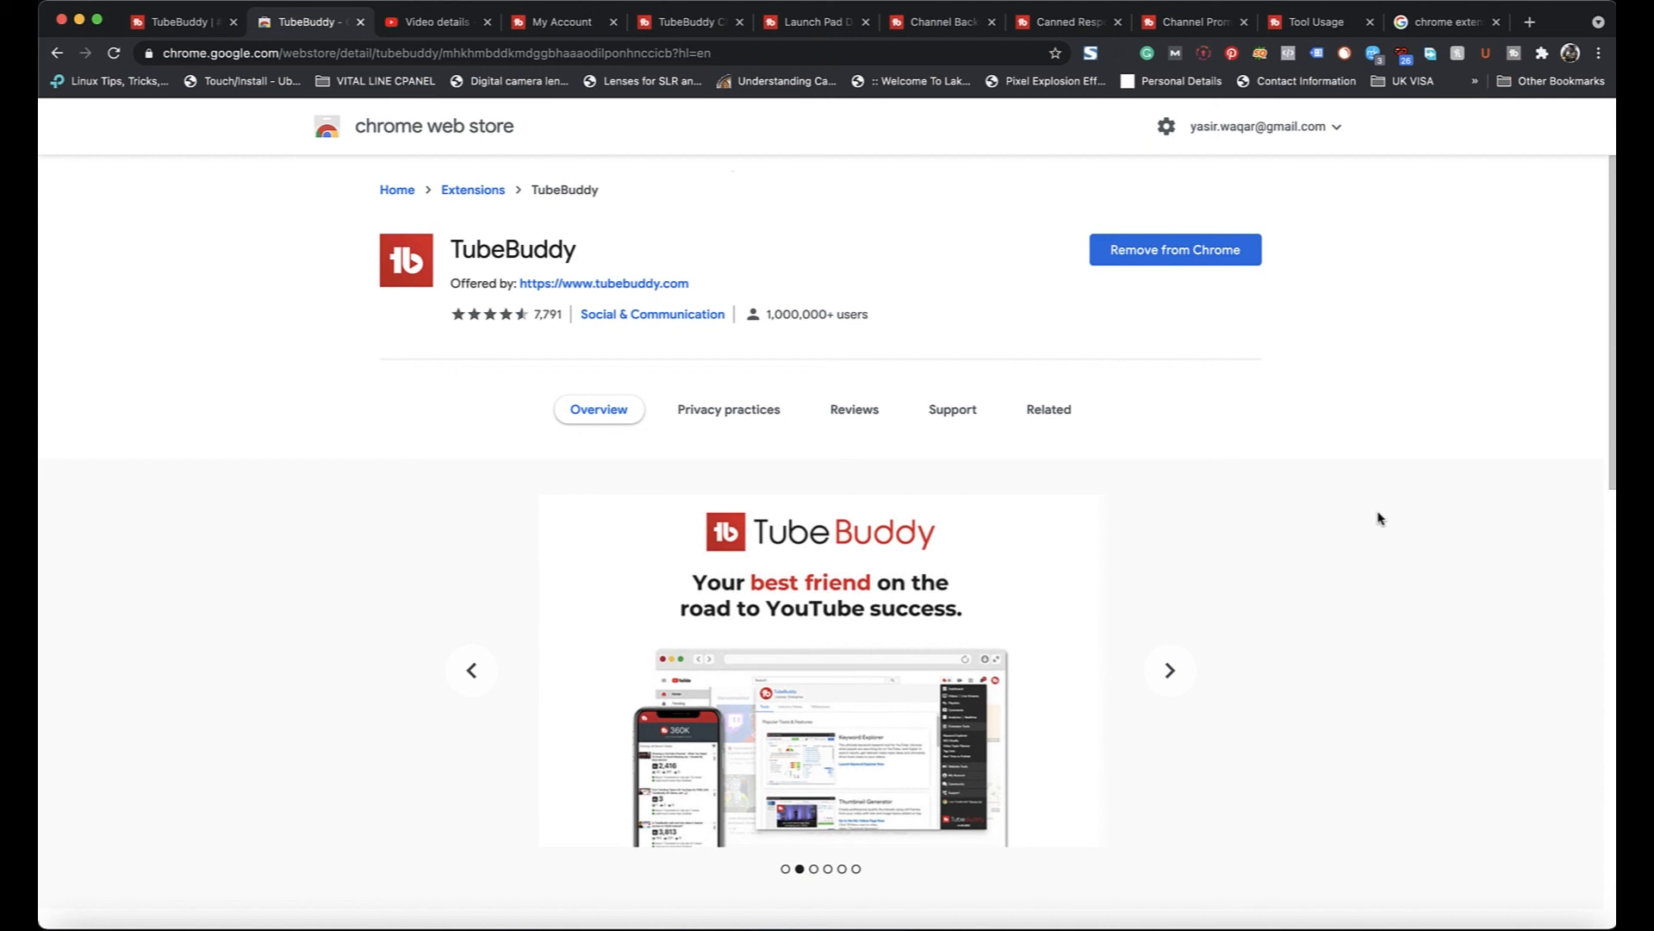
click(435, 21)
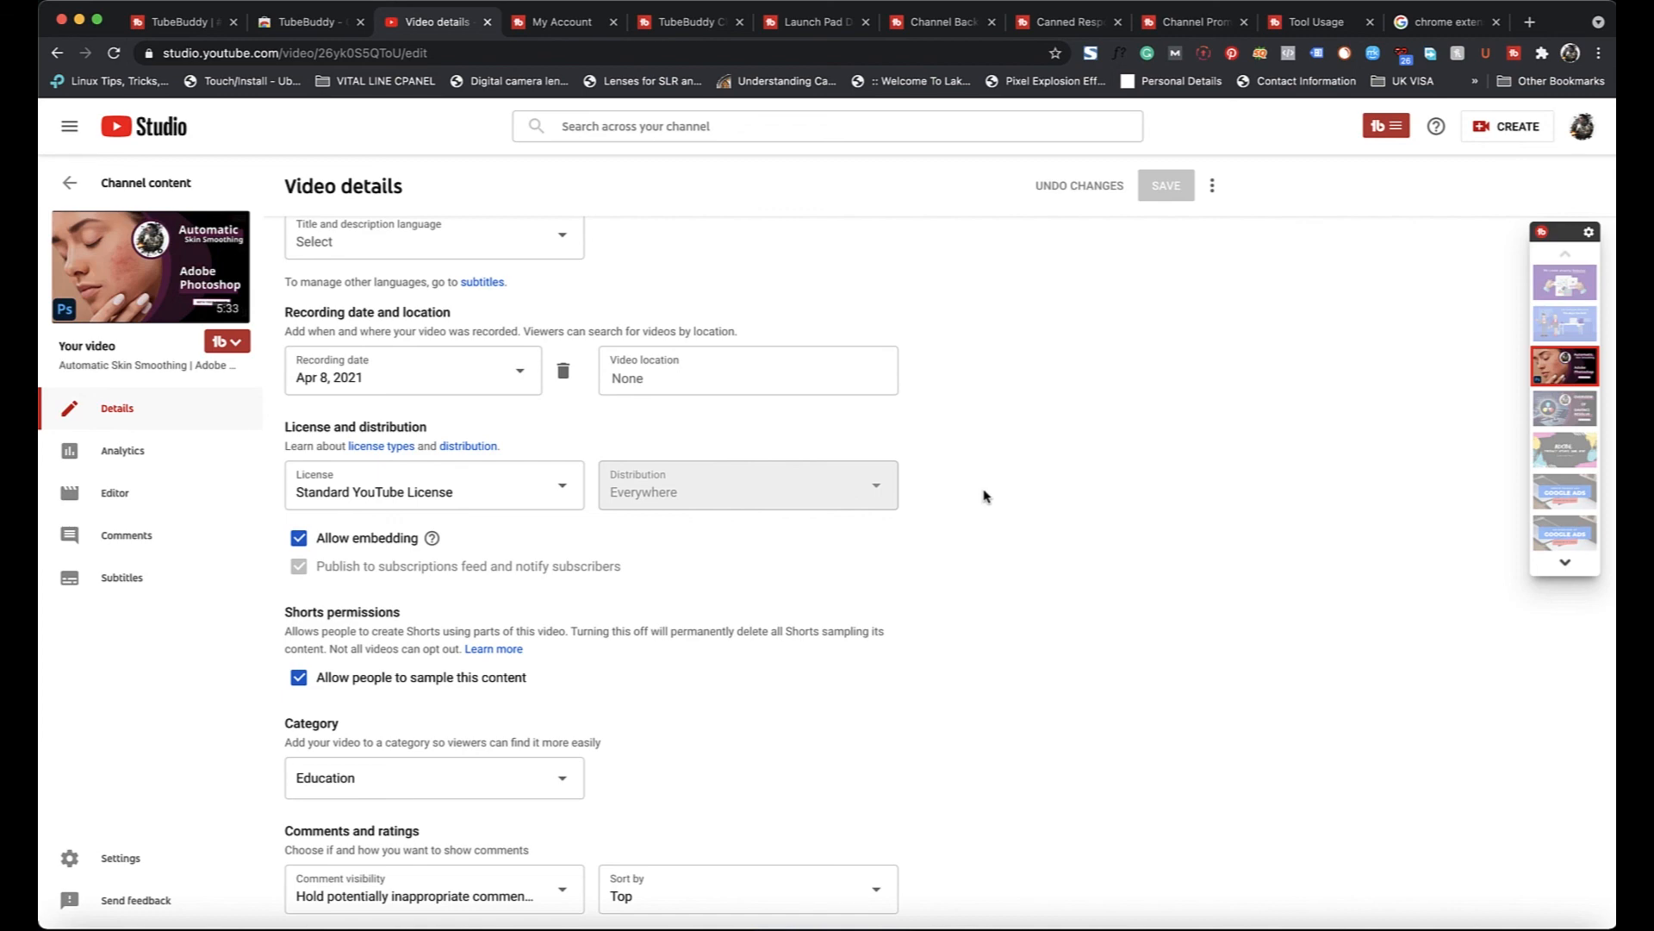
scroll(620, 487, up, 20)
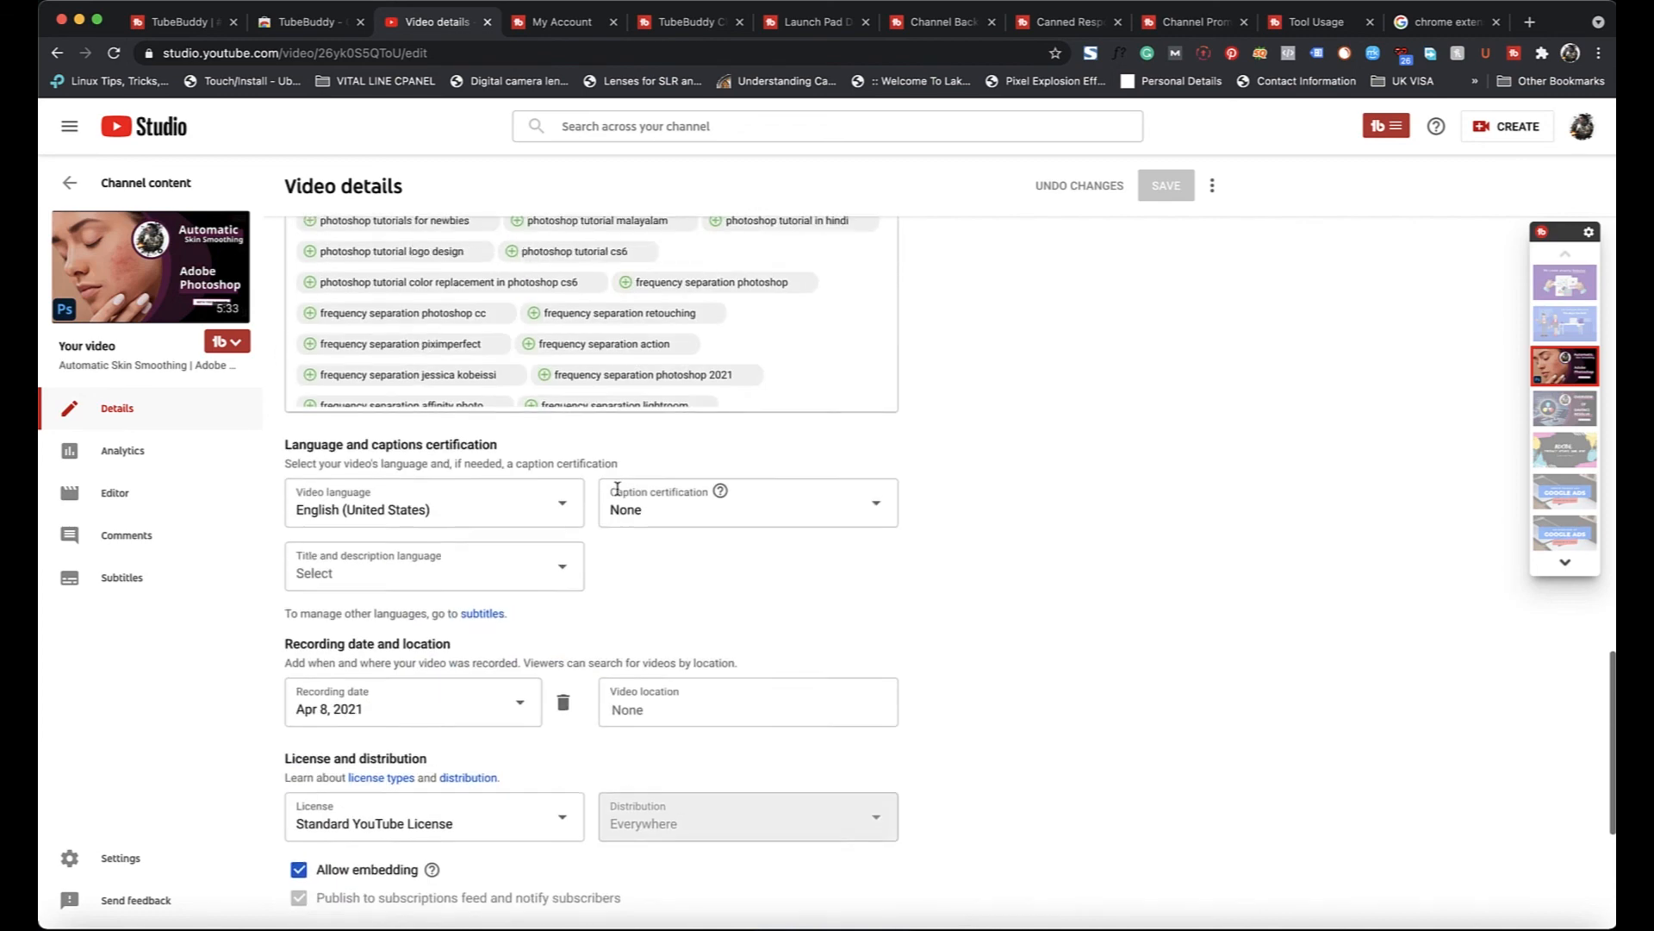